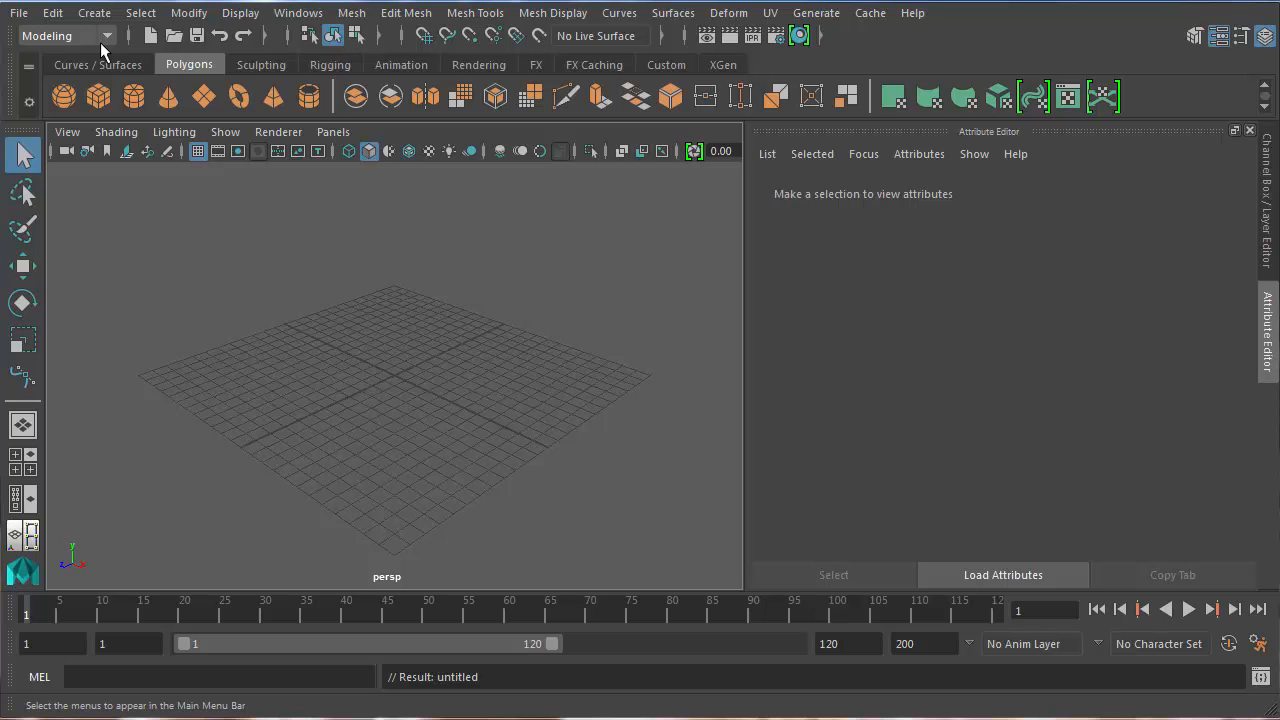
Step: Create a polygon sphere at the origin and scale it up uniformly to several times its default size
click(64, 96)
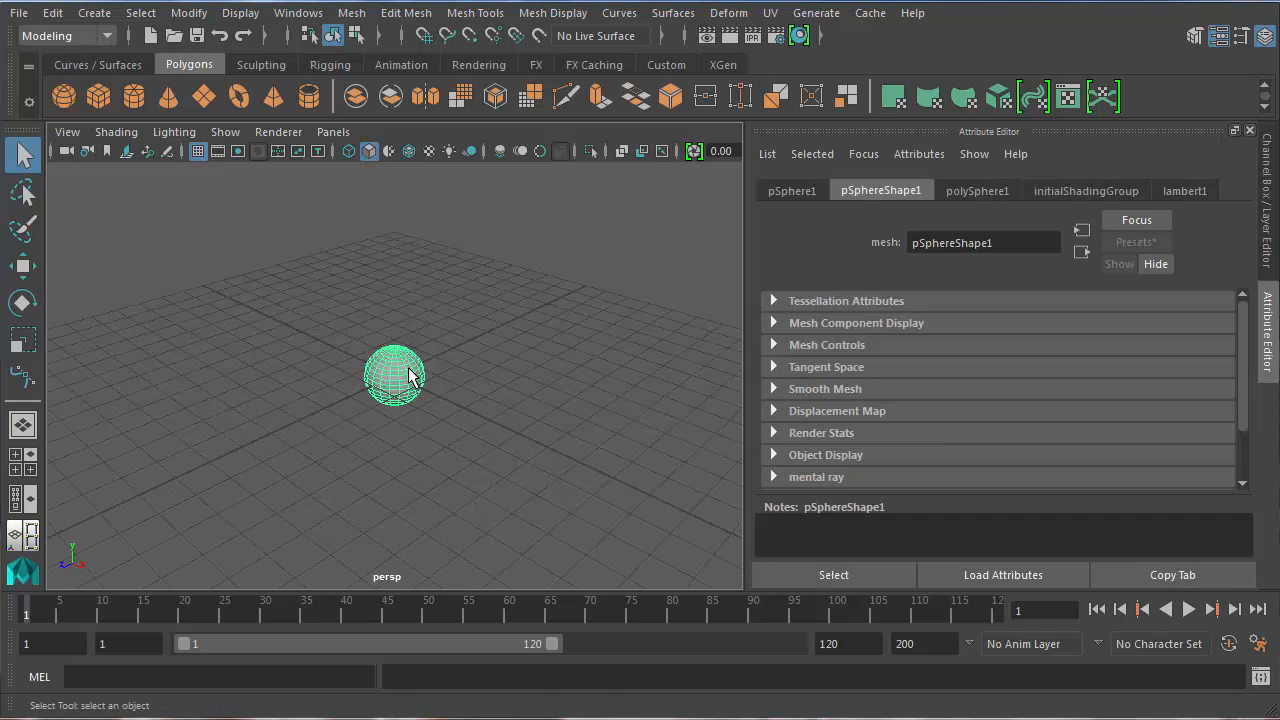
scroll(408, 375, up, 3)
key(w)
key(e)
key(r)
drag(405, 378, 500, 243)
Step: Raise the polygon sphere about 3.4 units above the grid and move it about 3.4 units along Z
key(w)
drag(395, 340, 409, 195)
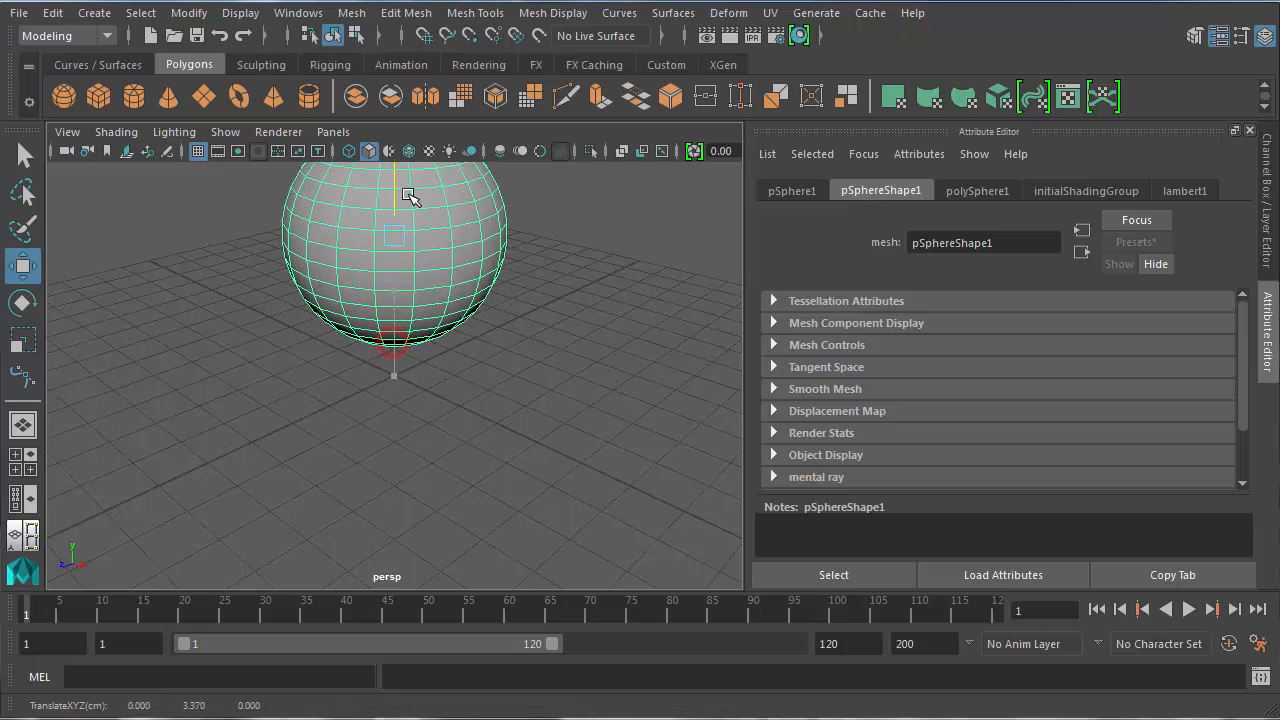
drag(323, 251, 213, 330)
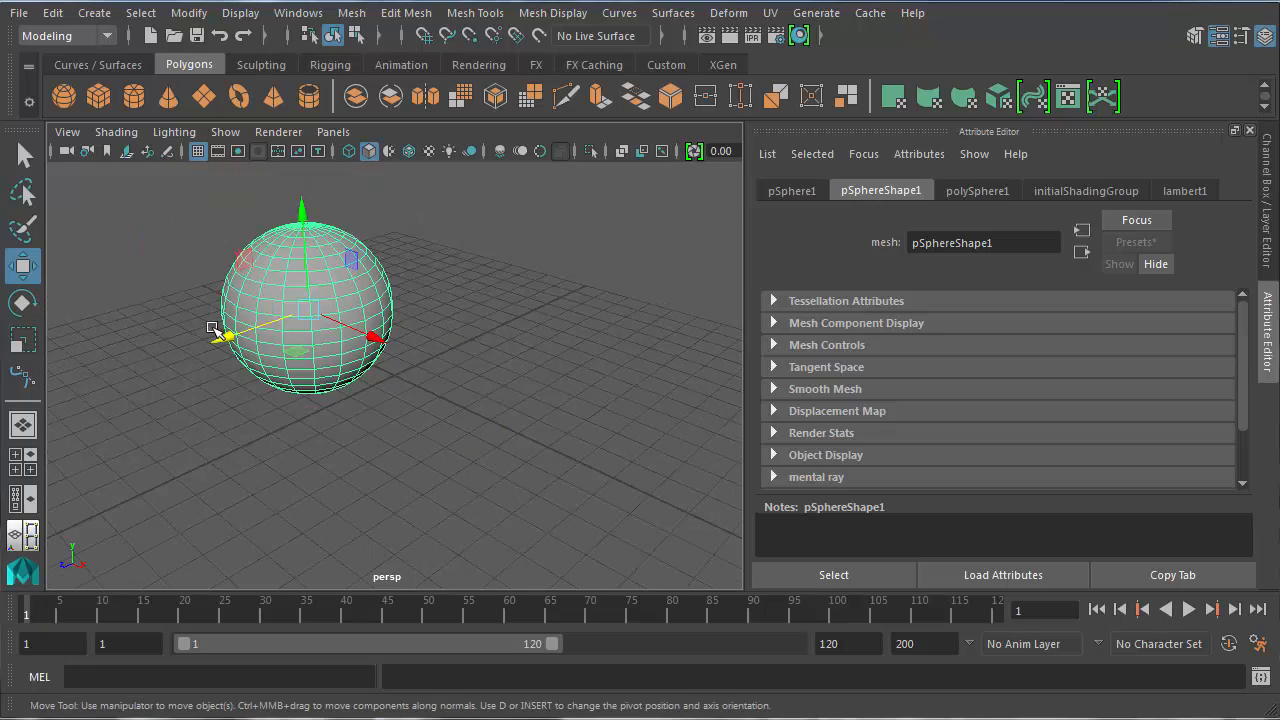
alt+middle_drag(256, 282, 222, 292)
mouse_move(232, 297)
right_down()
mouse_move(233, 246)
mouse_move(230, 350)
mouse_move(150, 327)
mouse_move(158, 300)
mouse_move(255, 291)
right_up()
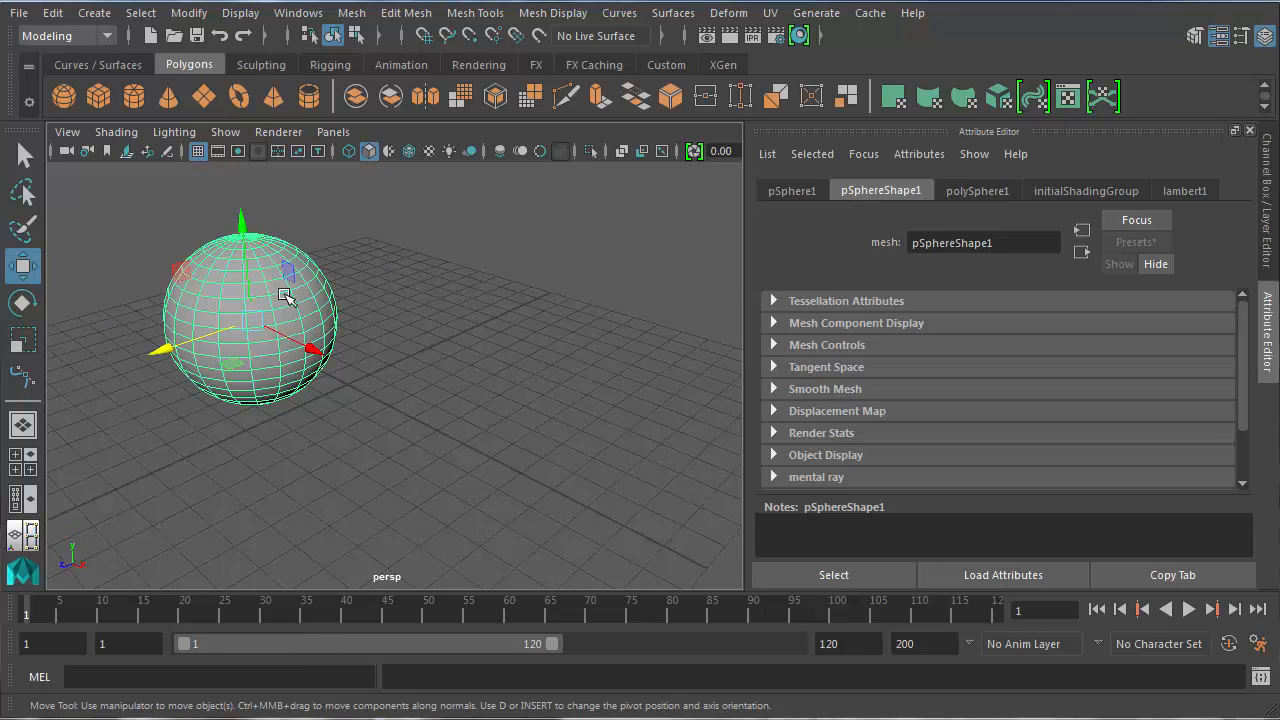
Step: Create a NURBS sphere and move it to about 3.1 units in Y and -5.1 units in Z
click(97, 66)
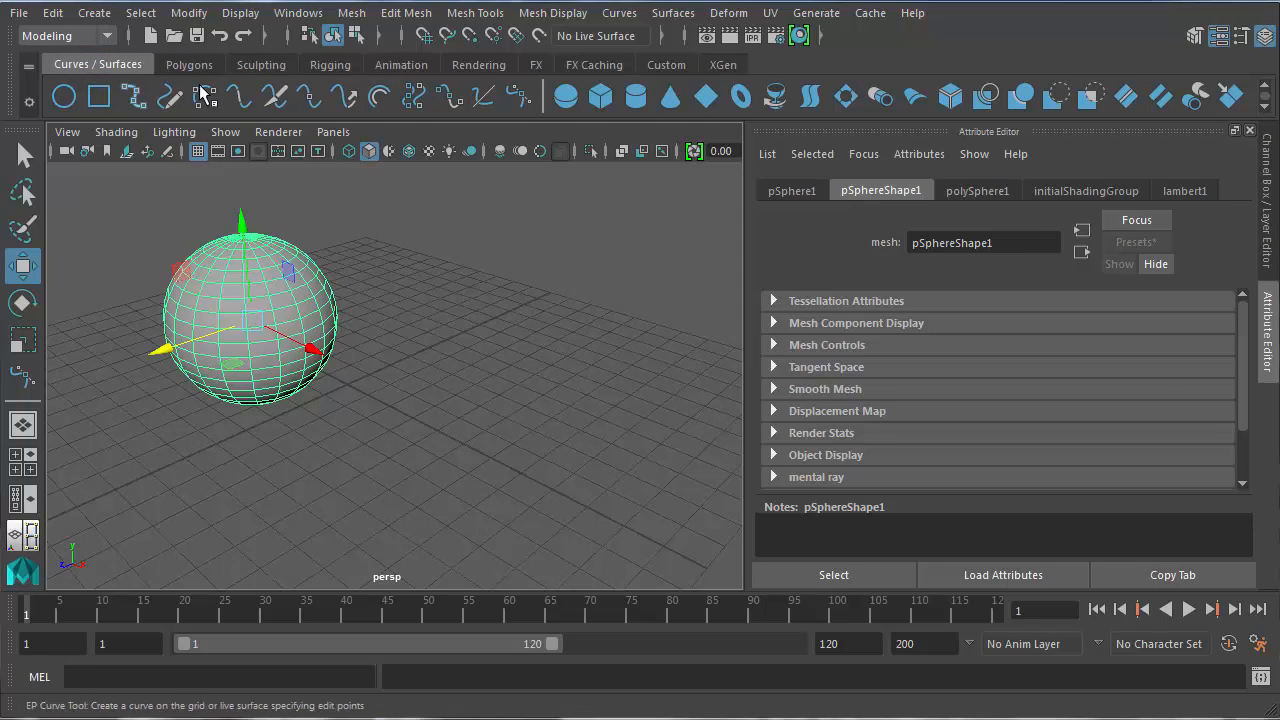
click(571, 95)
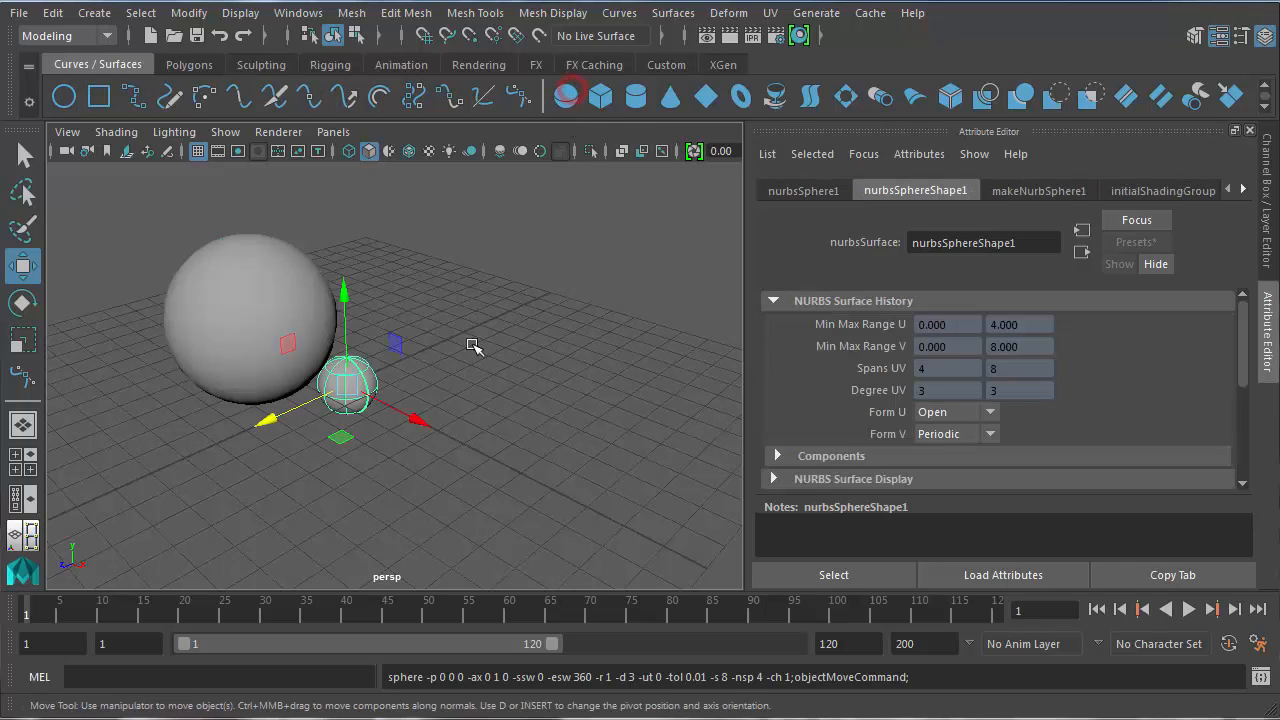
drag(303, 410, 460, 200)
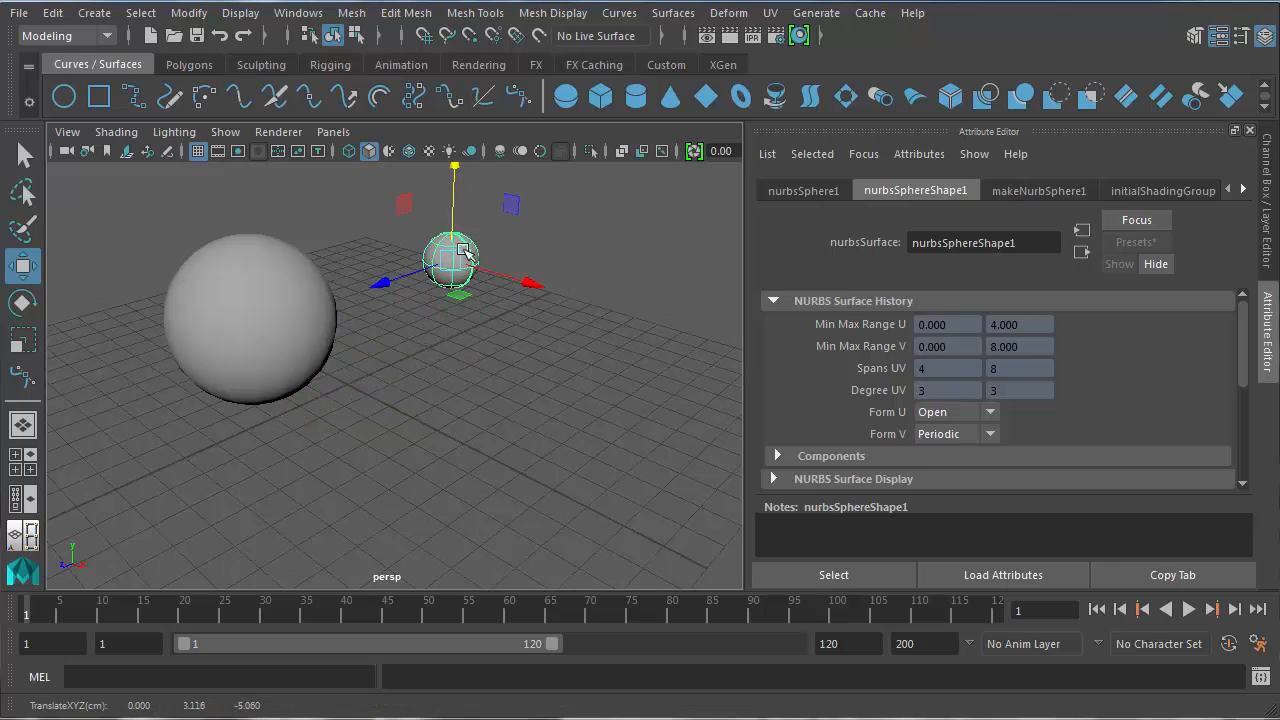
Step: Scale the NURBS sphere uniformly to about 2.8 and lower it slightly
key(r)
drag(451, 260, 550, 190)
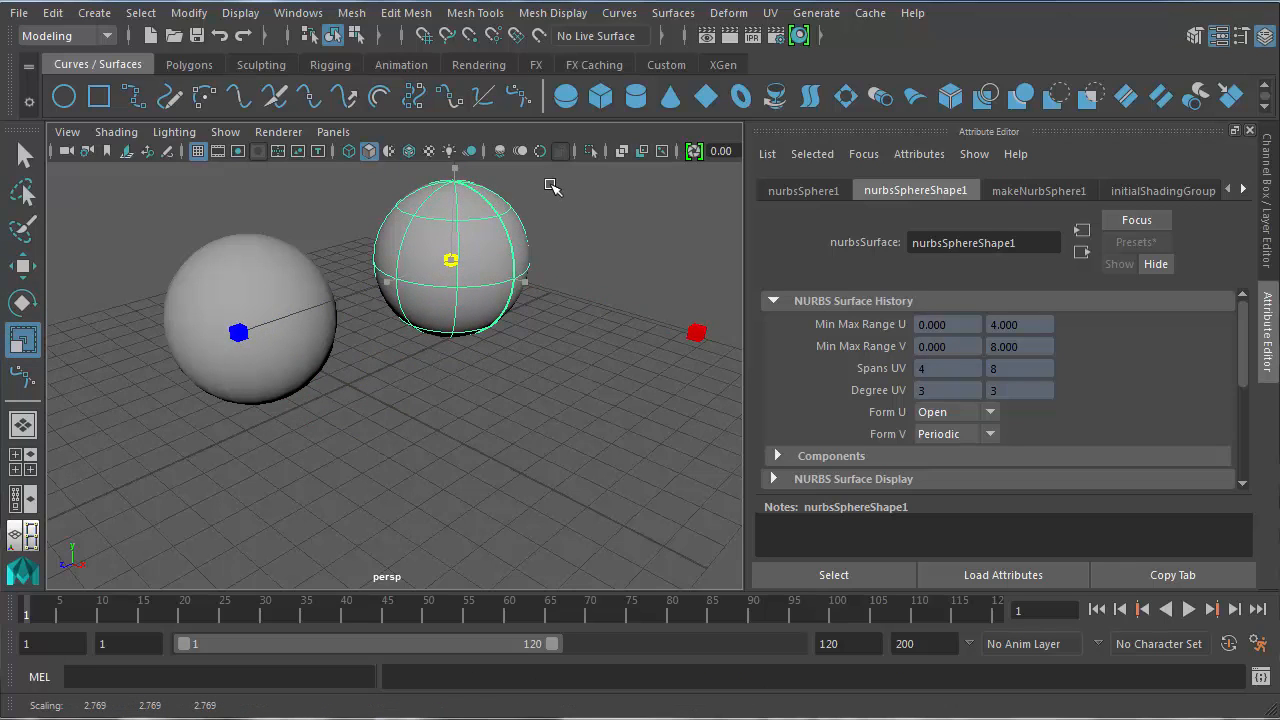
key(w)
drag(455, 209, 455, 228)
Step: Lower the polygon sphere to about 2.5 units in Y so it sits nearly level with the NURBS sphere
scroll(385, 323, up, 3)
alt+middle_drag(383, 337, 369, 399)
alt+drag(369, 399, 149, 349)
click(168, 342)
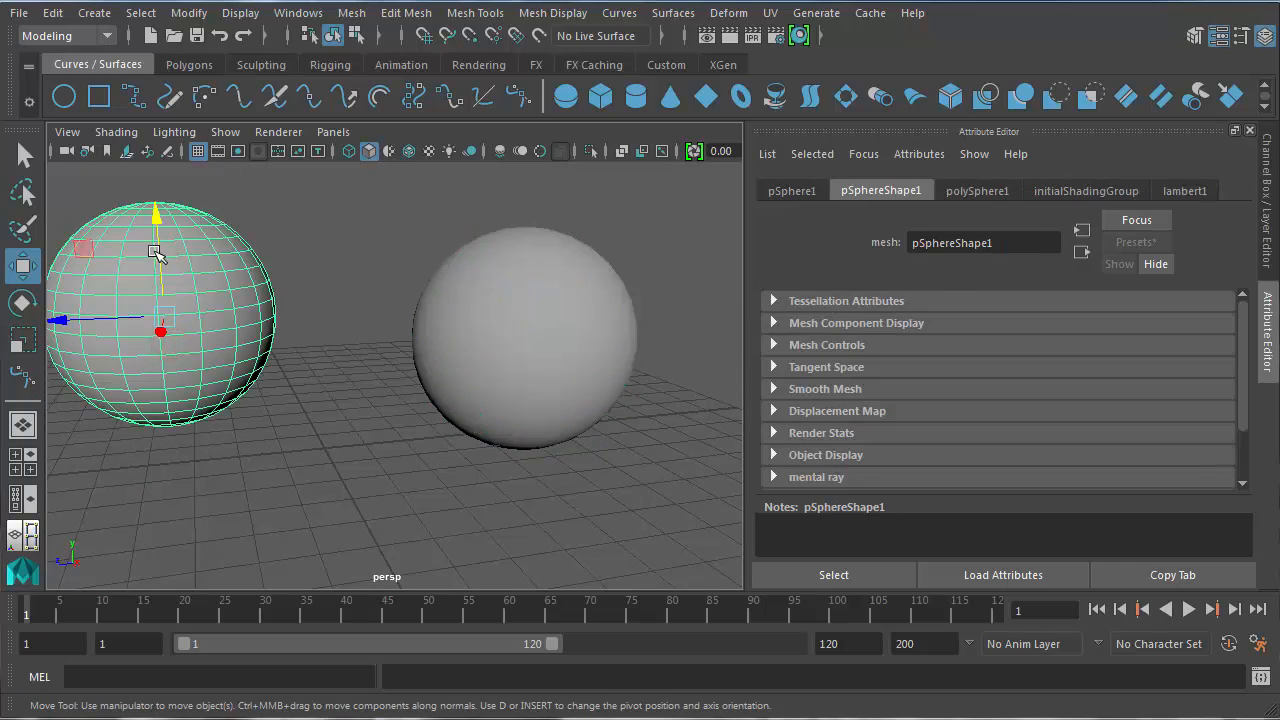
drag(160, 250, 160, 300)
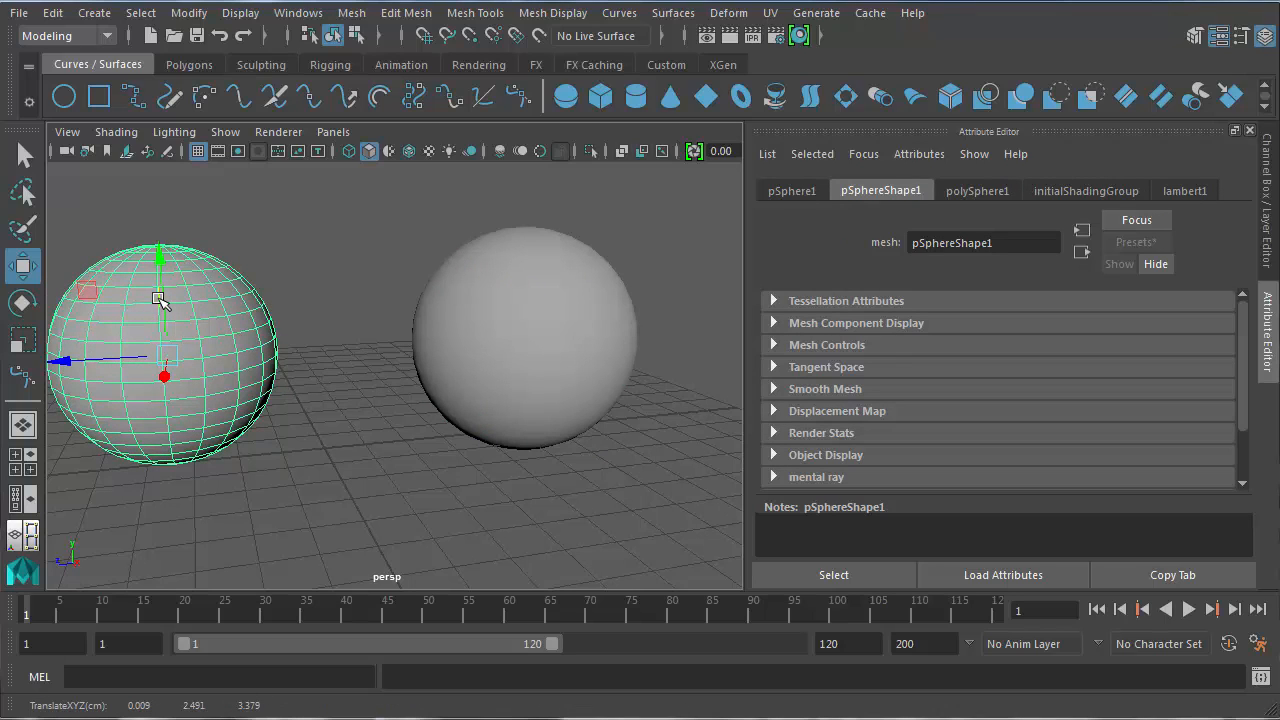
Step: Switch the NURBS sphere to control vertex editing
click(452, 332)
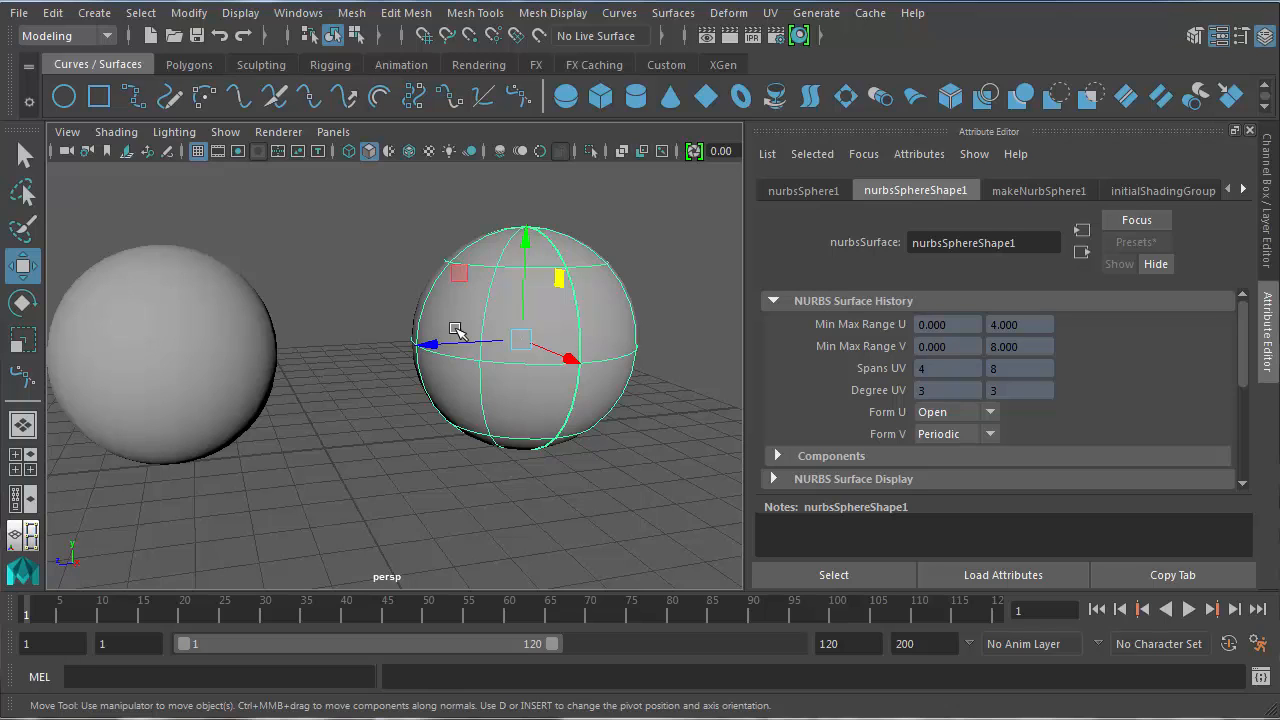
right_click(462, 313)
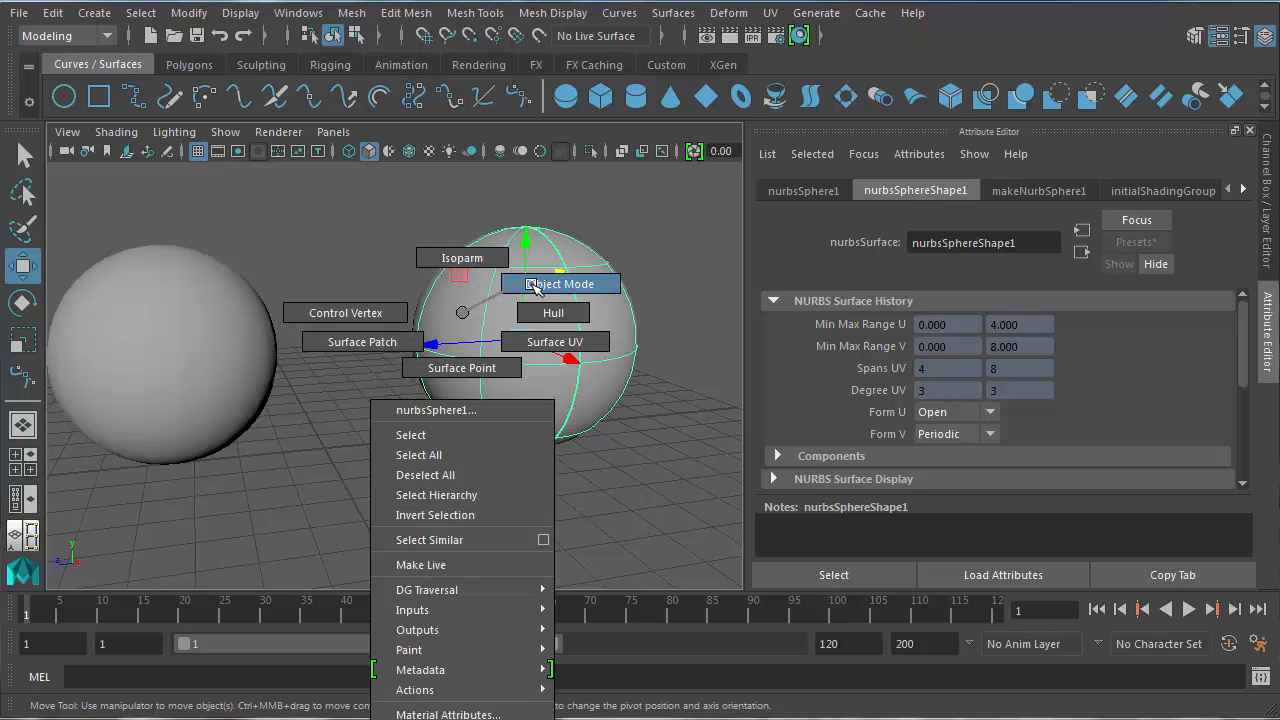
click(345, 313)
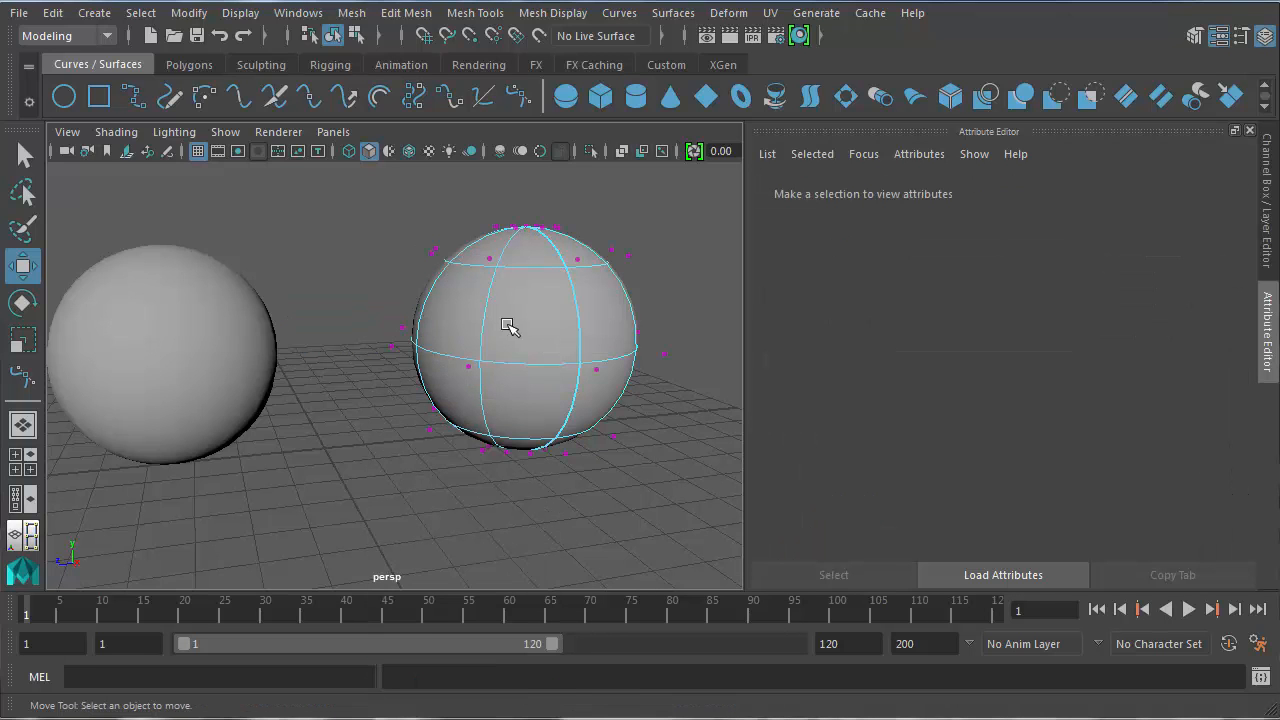
Step: Select one control vertex on the upper side of the NURBS sphere and move it slightly along Z
click(431, 250)
alt+drag(466, 280, 454, 343)
scroll(469, 300, up, 3)
scroll(469, 301, up, 3)
alt+middle_drag(460, 306, 360, 403)
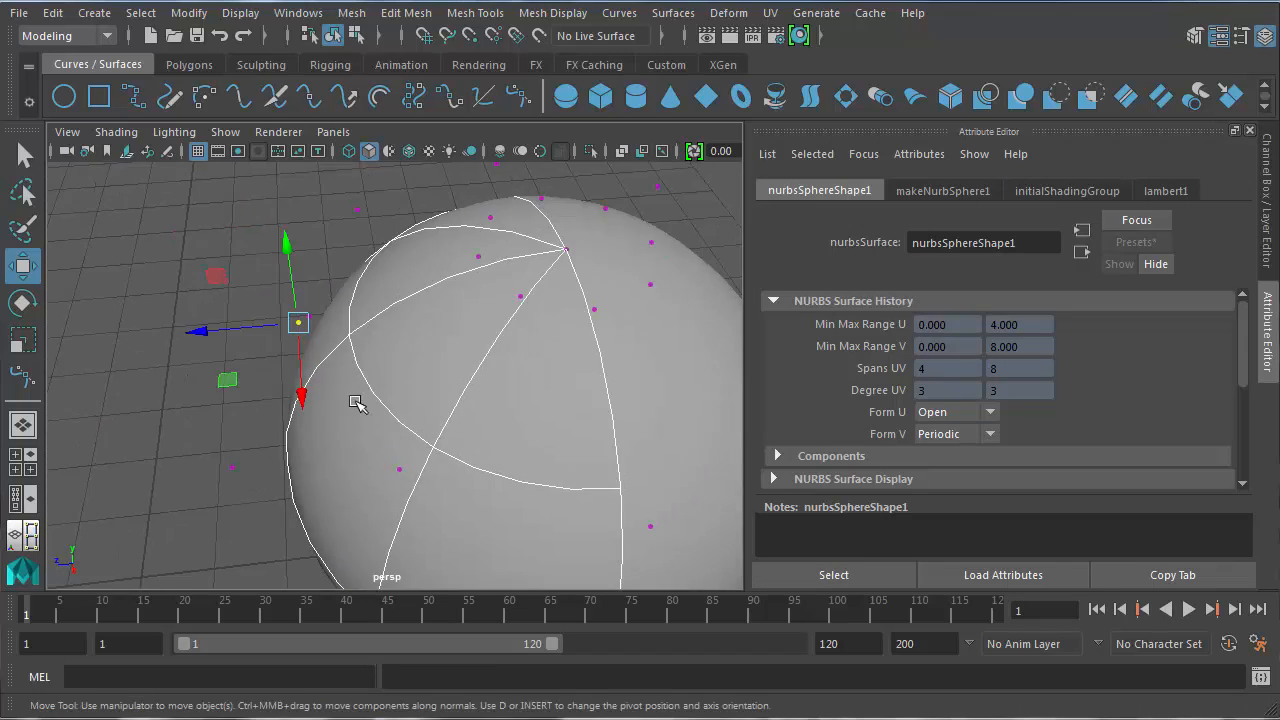
alt+drag(358, 401, 355, 344)
mouse_move(257, 252)
mouse_down()
mouse_move(116, 278)
mouse_move(335, 264)
mouse_move(194, 277)
mouse_move(260, 252)
mouse_up()
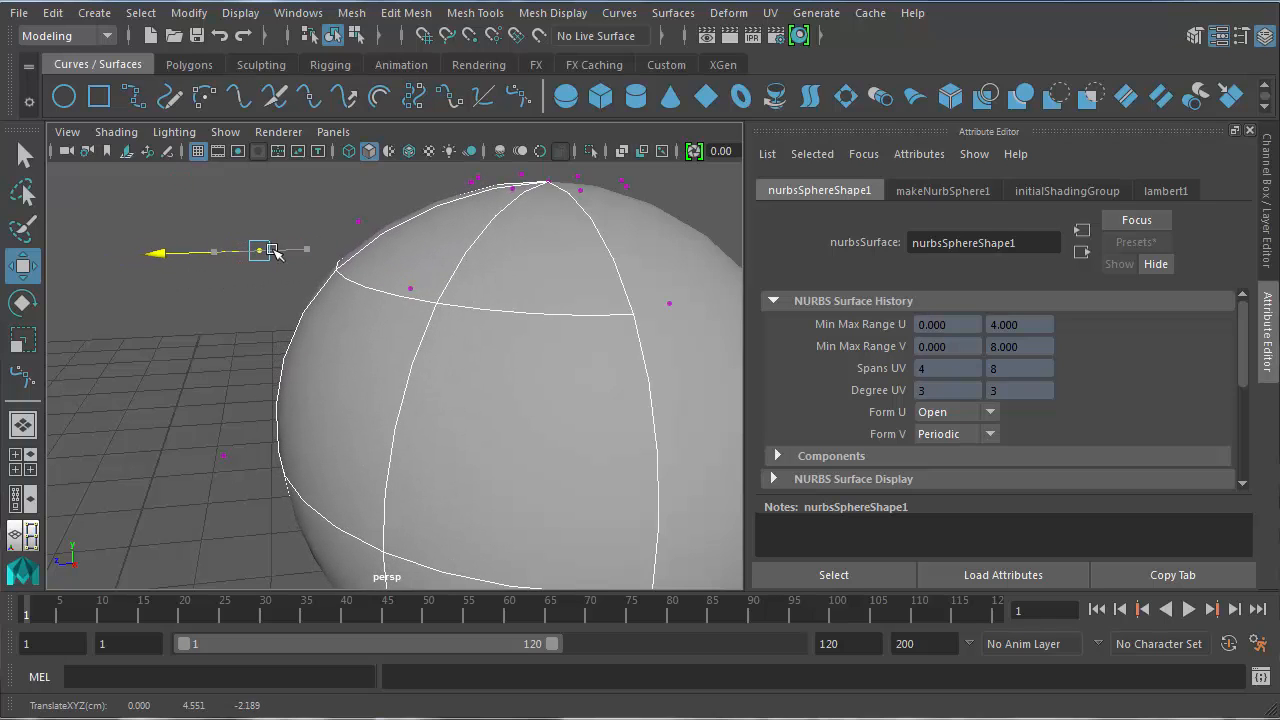
Step: Pick other control vertices around the upper part of the NURBS sphere and examine how they sit around the surface
click(252, 207)
click(258, 250)
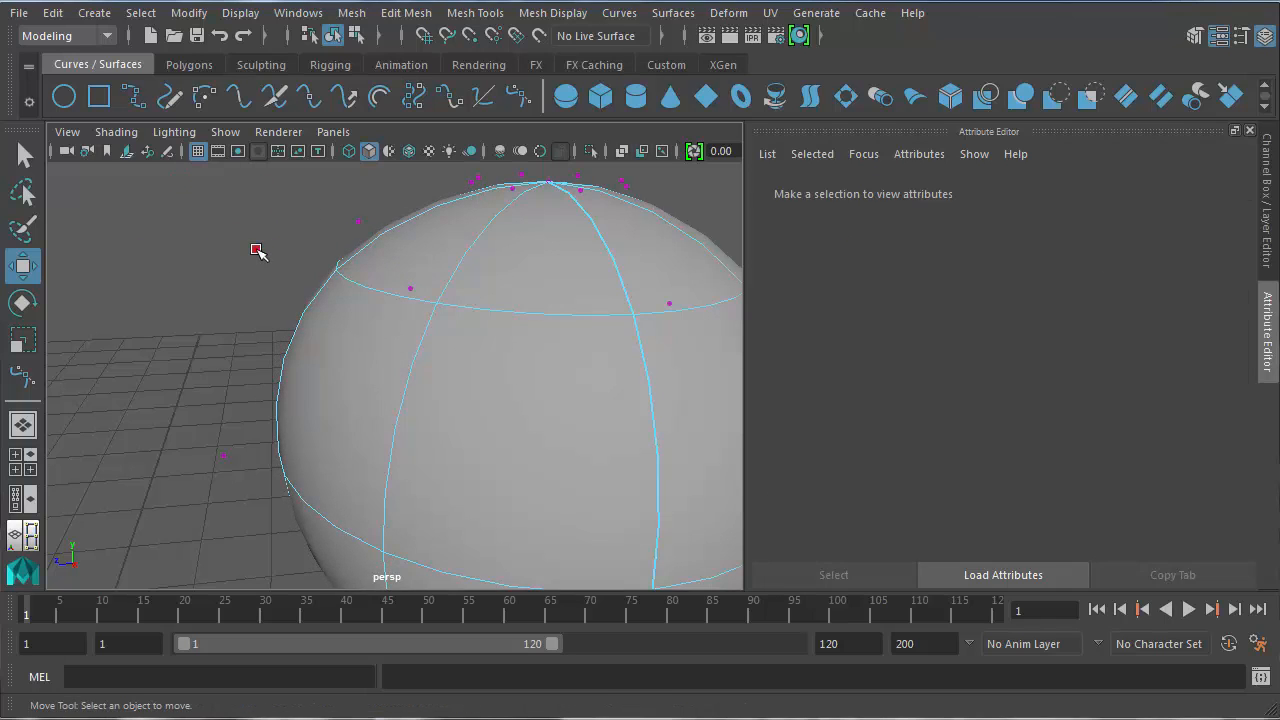
click(358, 222)
scroll(392, 279, down, 4)
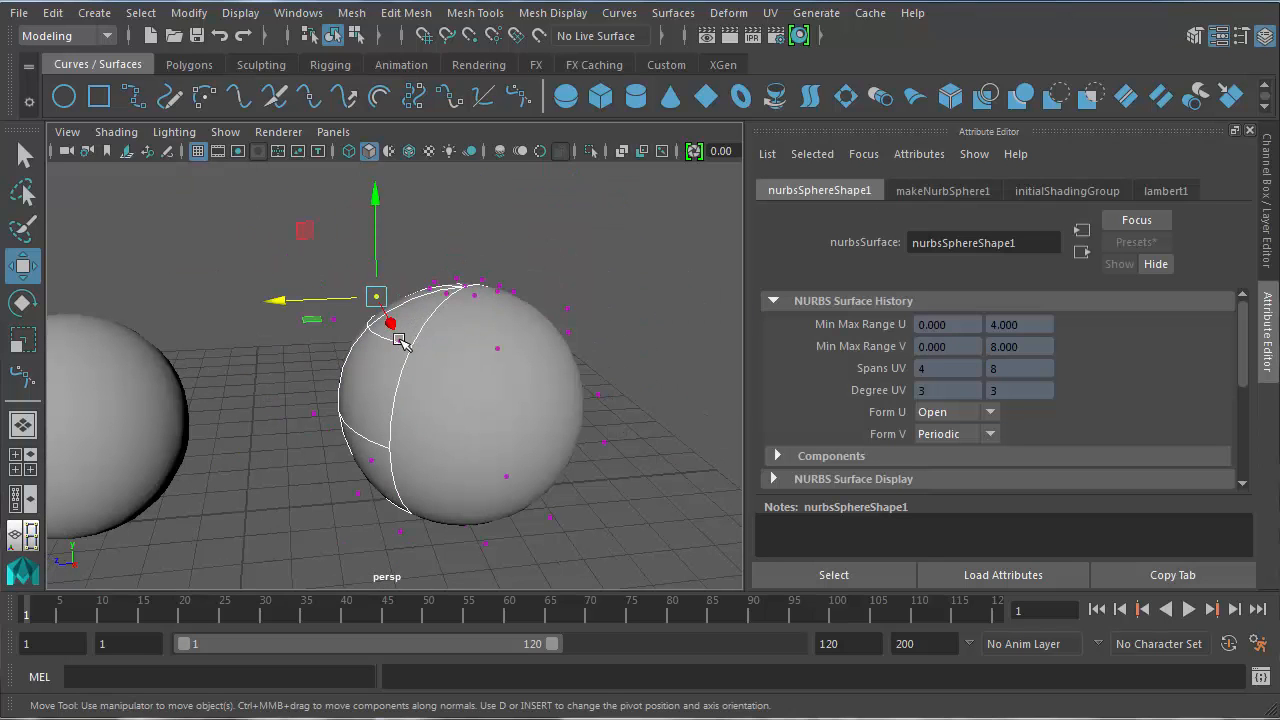
click(398, 340)
alt+drag(322, 346, 372, 366)
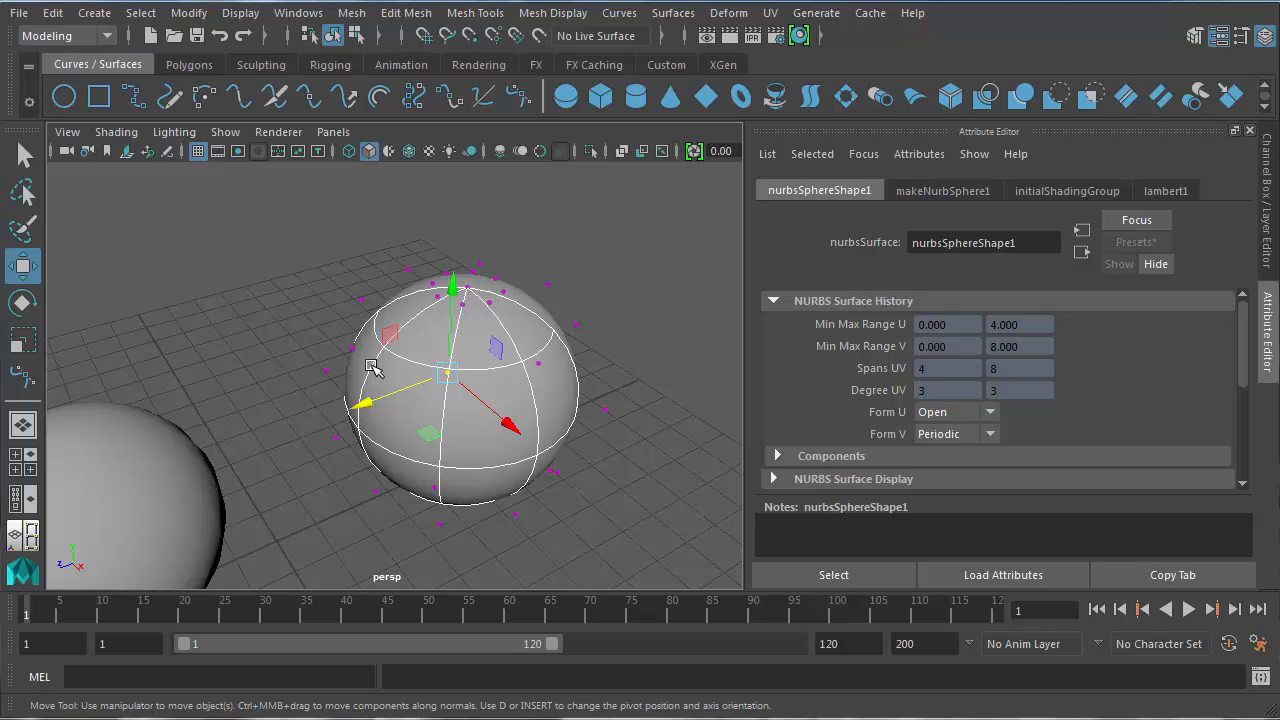
scroll(372, 367, down, 3)
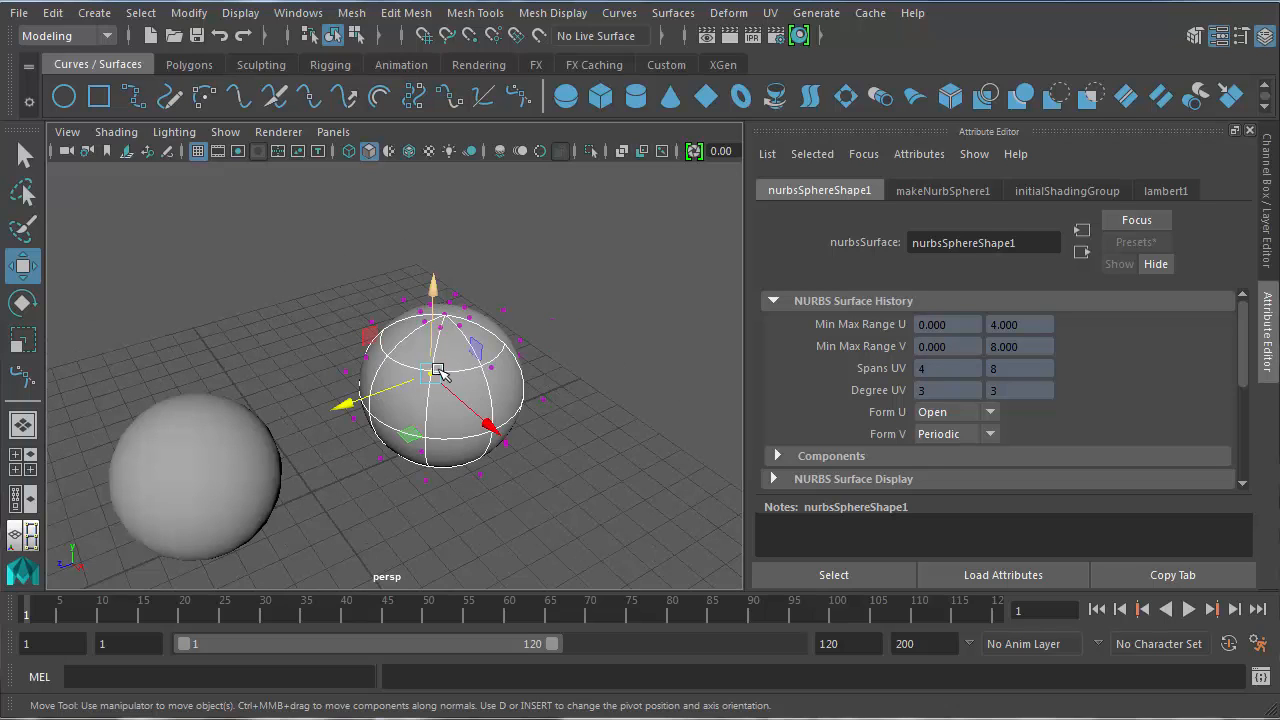
Step: Return the NURBS sphere to object mode and delete both spheres from the scene
right_drag(428, 370, 530, 355)
click(450, 360)
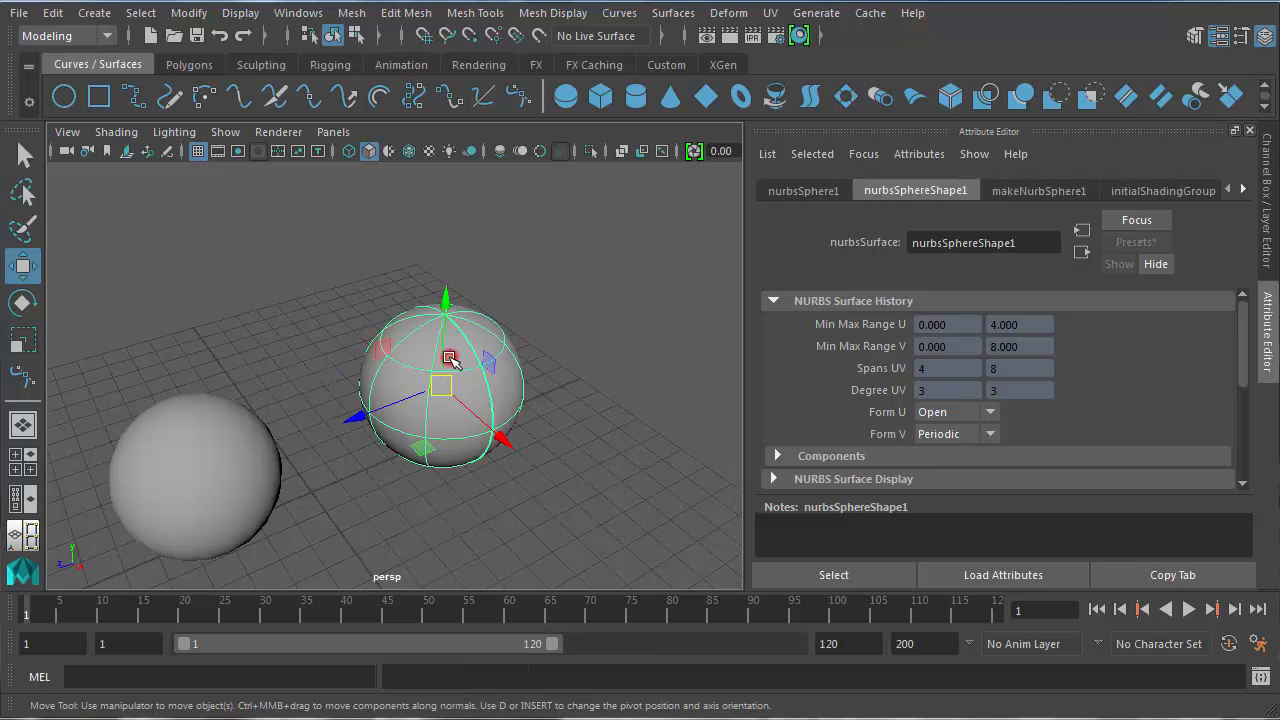
key(Delete)
click(183, 449)
key(Delete)
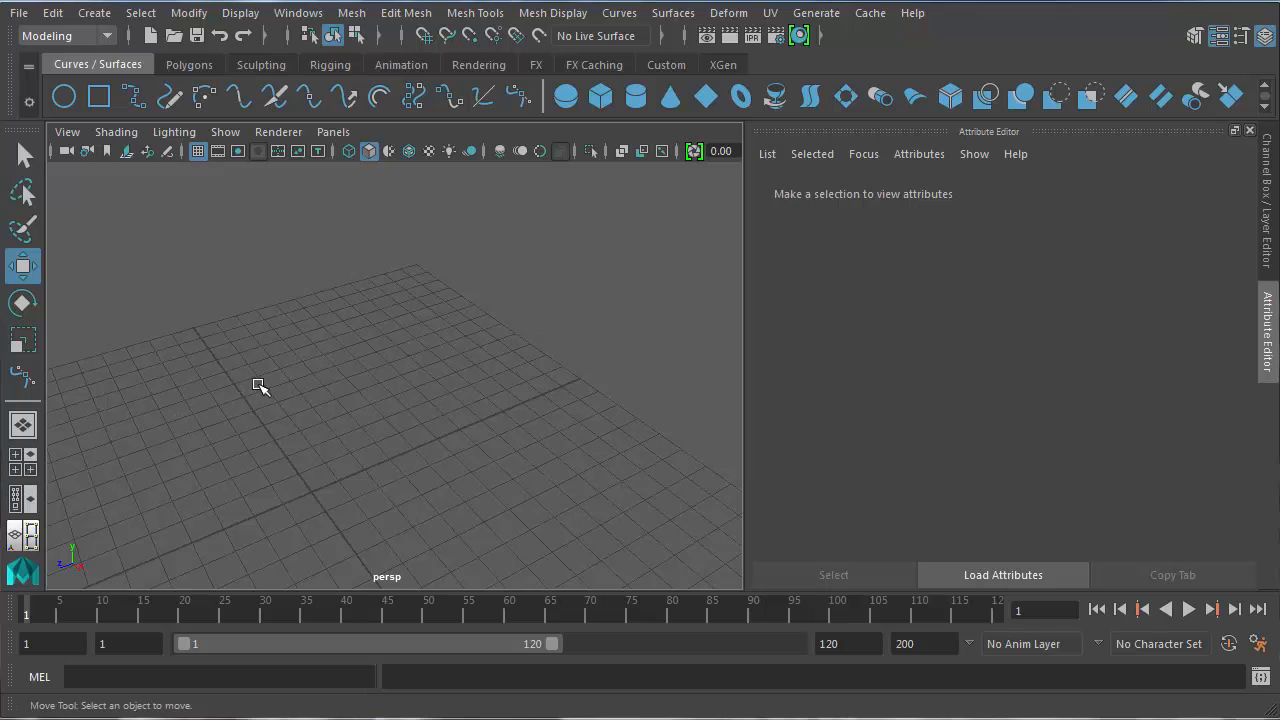
Step: Switch from the perspective view to a full-size front view framed closely around the origin
key(space)
scroll(310, 446, down, 2)
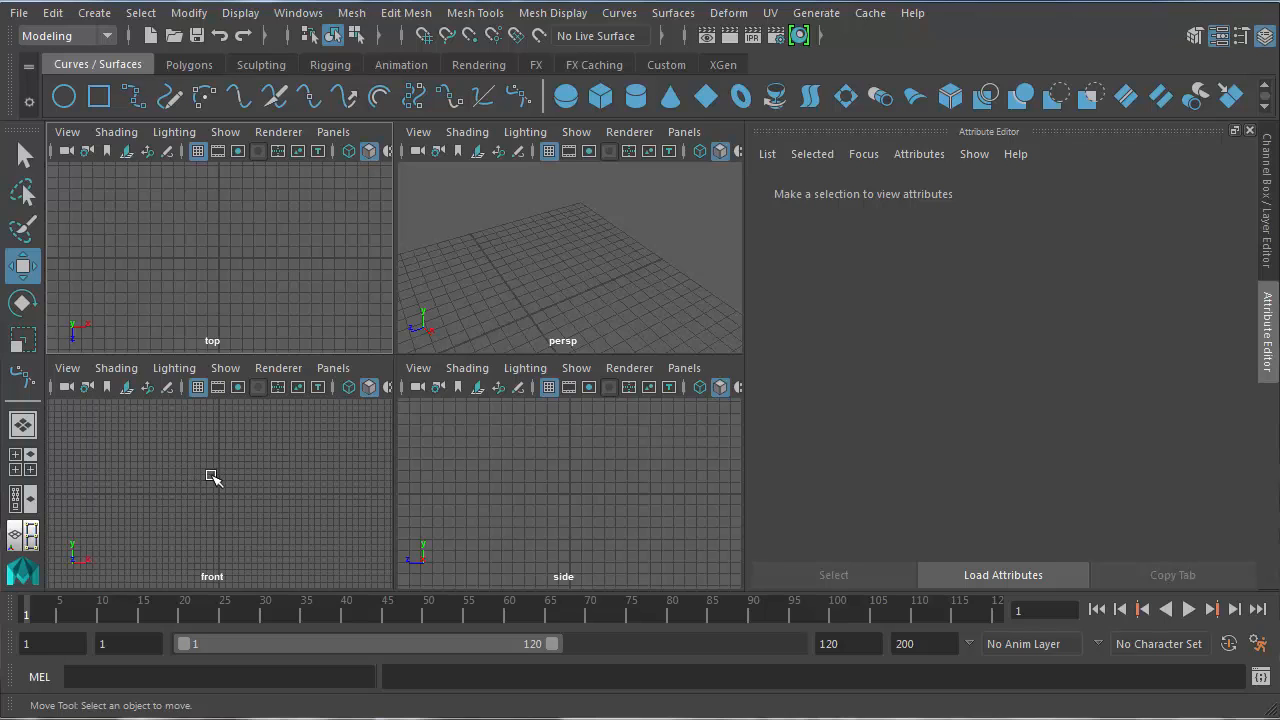
key(space)
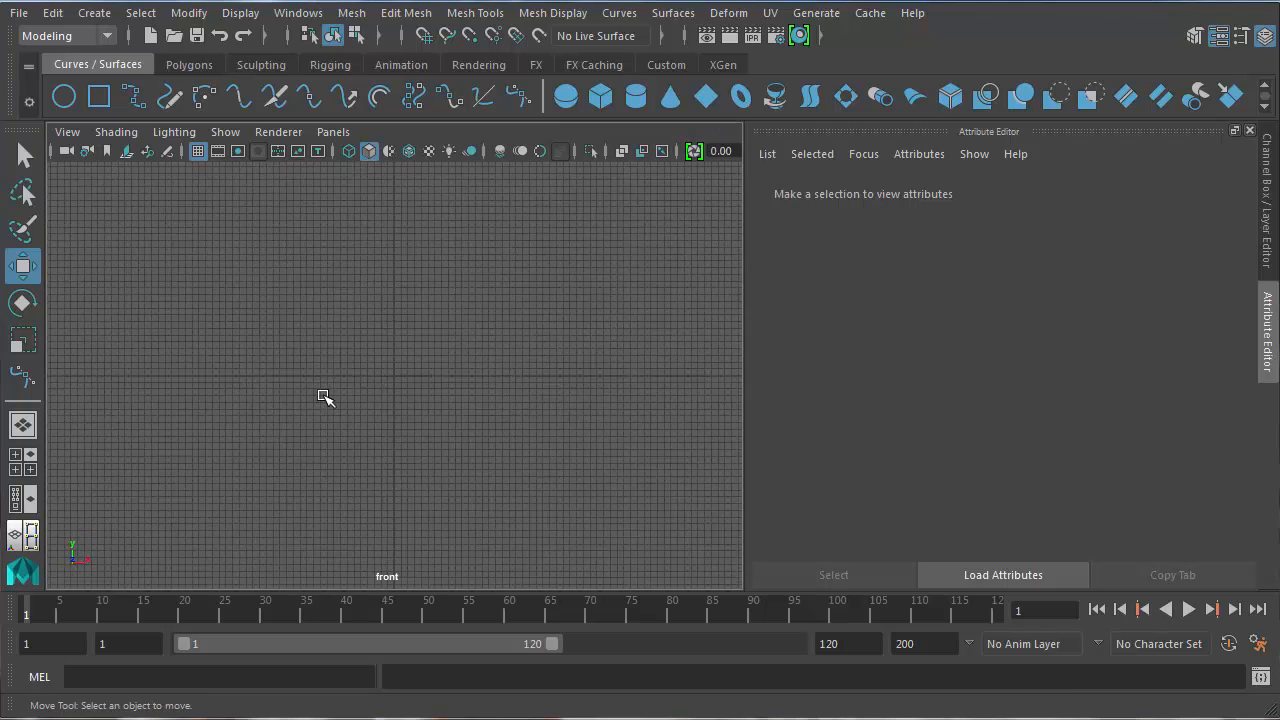
scroll(342, 393, up, 5)
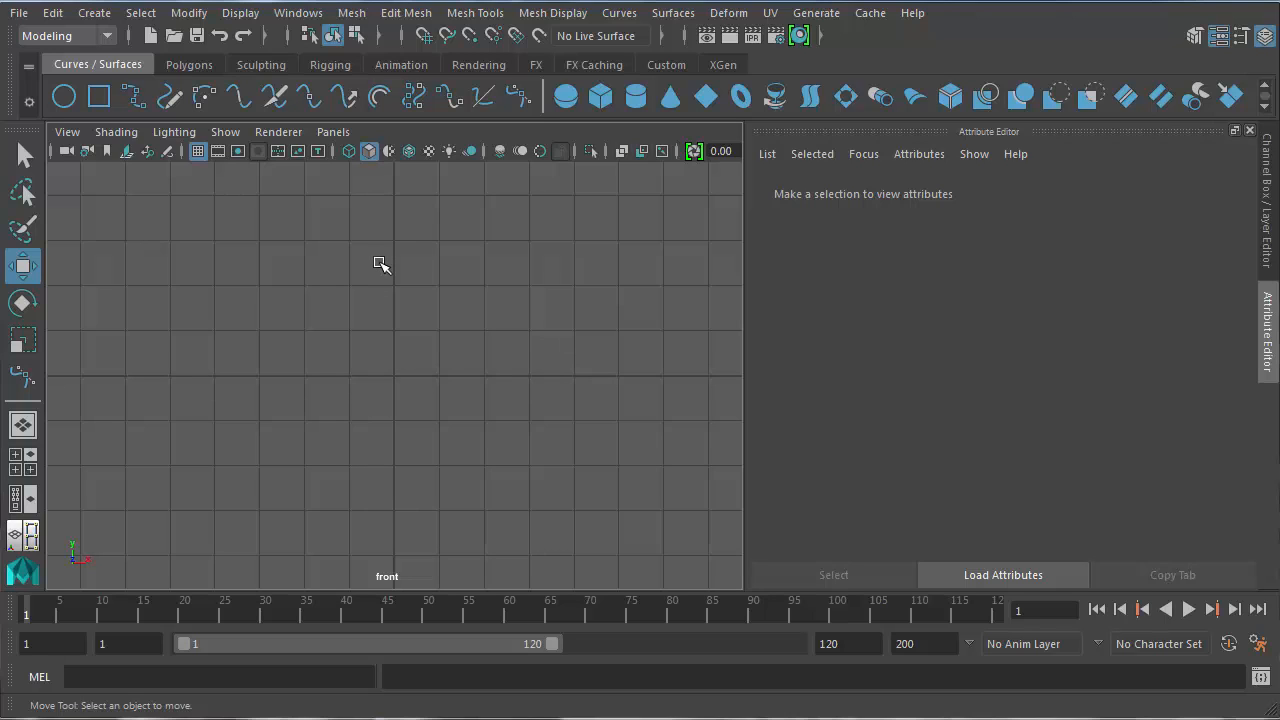
scroll(345, 360, down, 2)
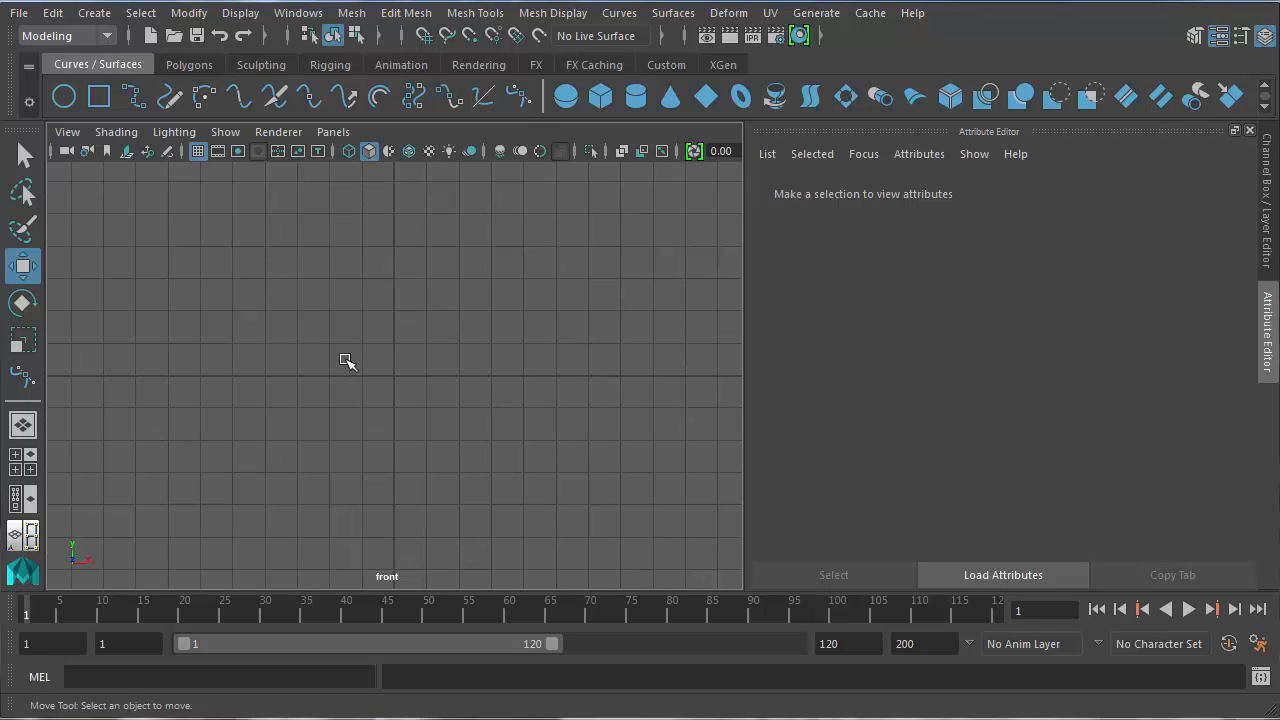
alt+middle_drag(389, 343, 378, 344)
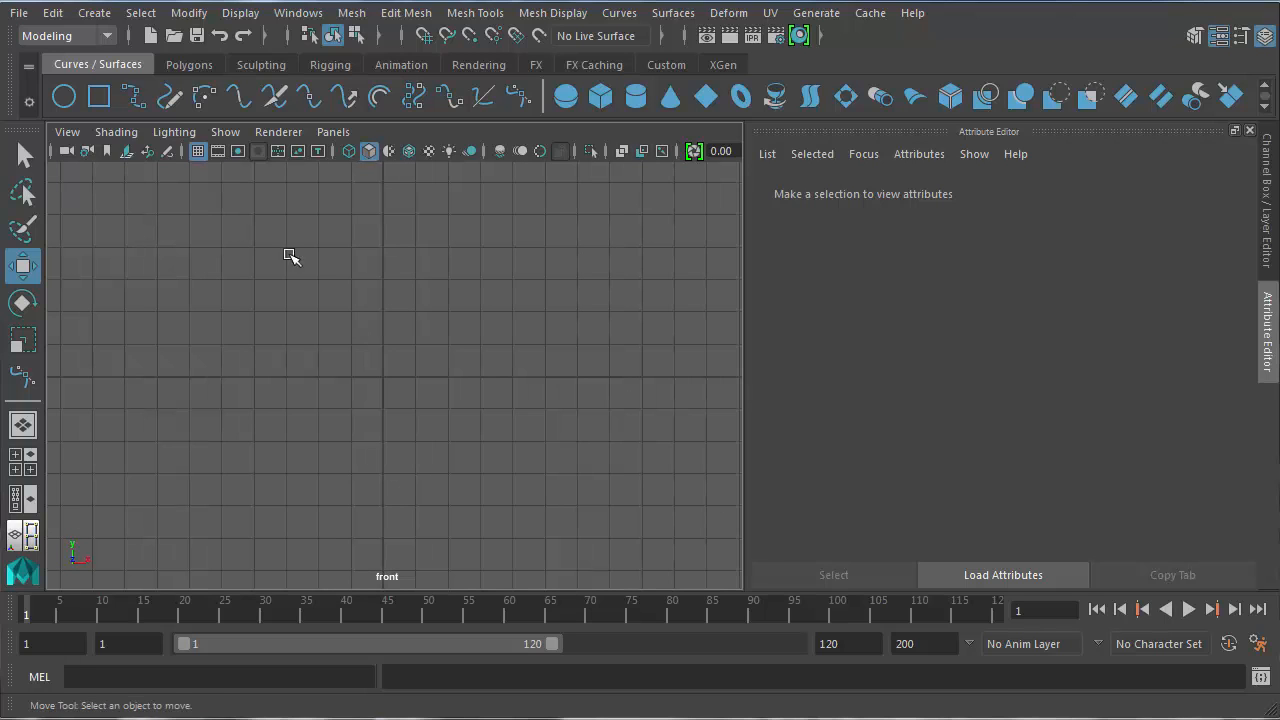
Step: Start a degree 3 curve with the CV Curve Tool, placing six points from below the X axis up around a wide bend on the +X side
click(89, 16)
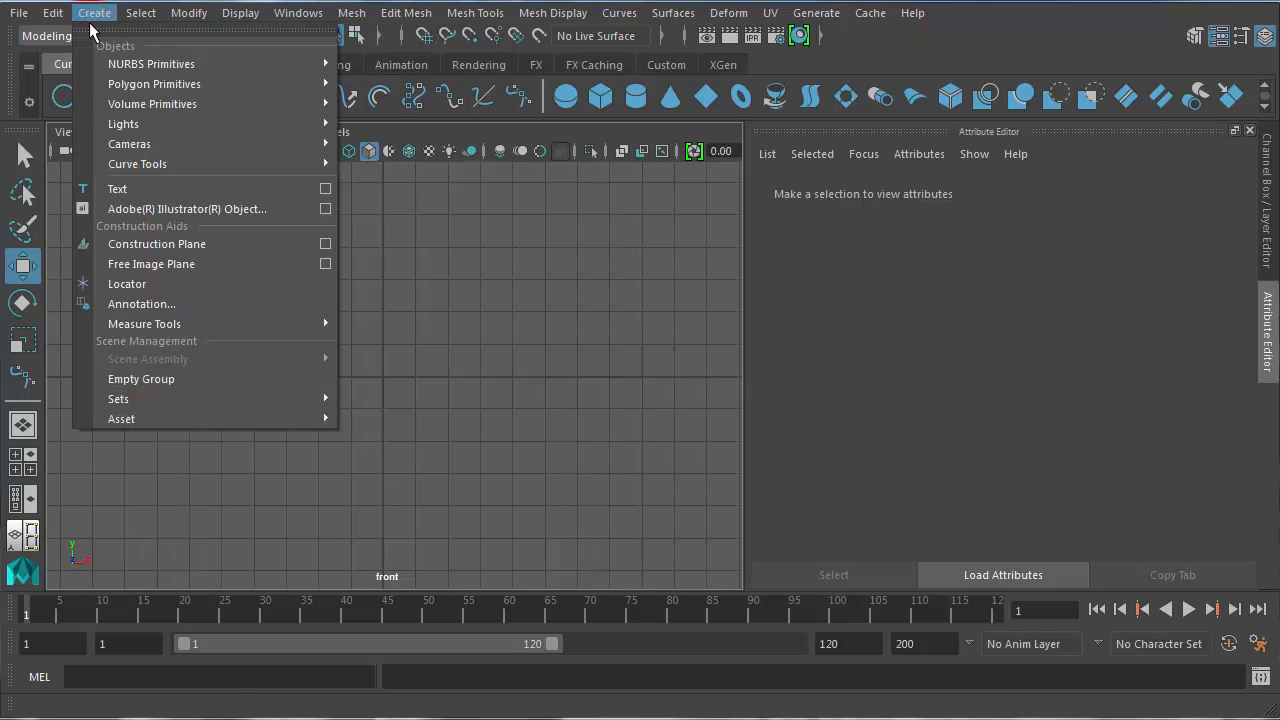
mouse_move(119, 168)
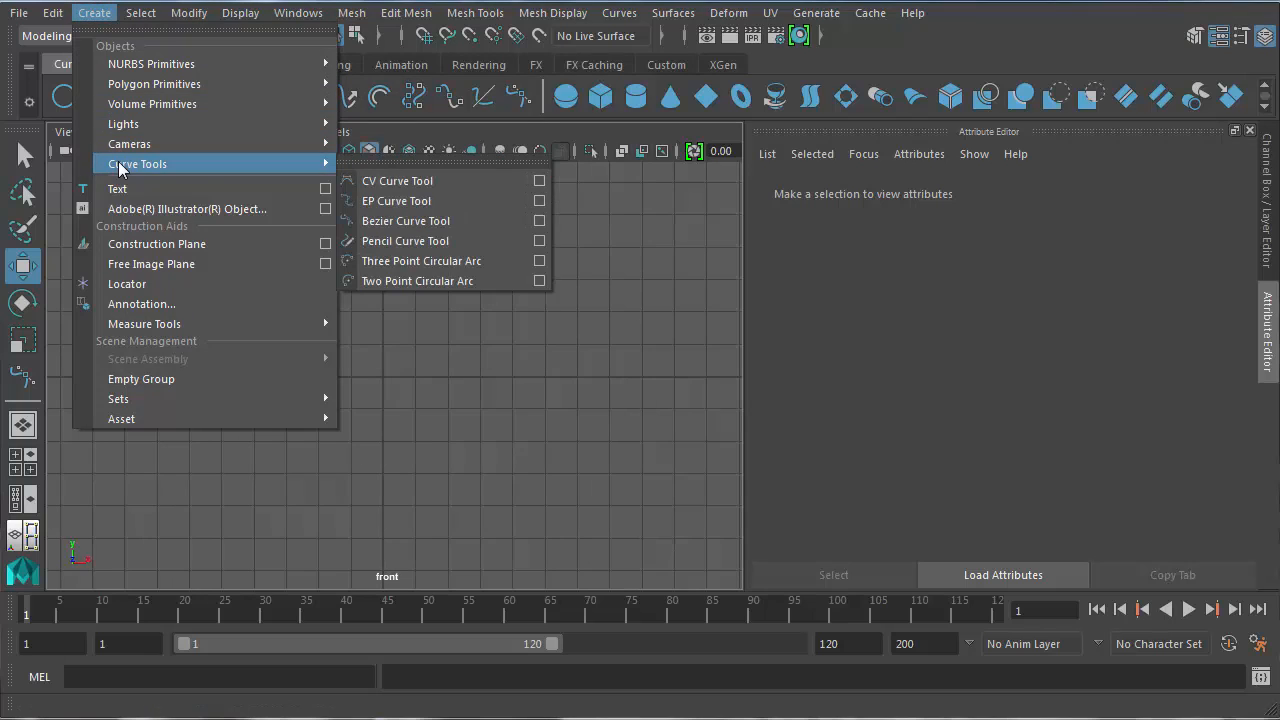
click(396, 181)
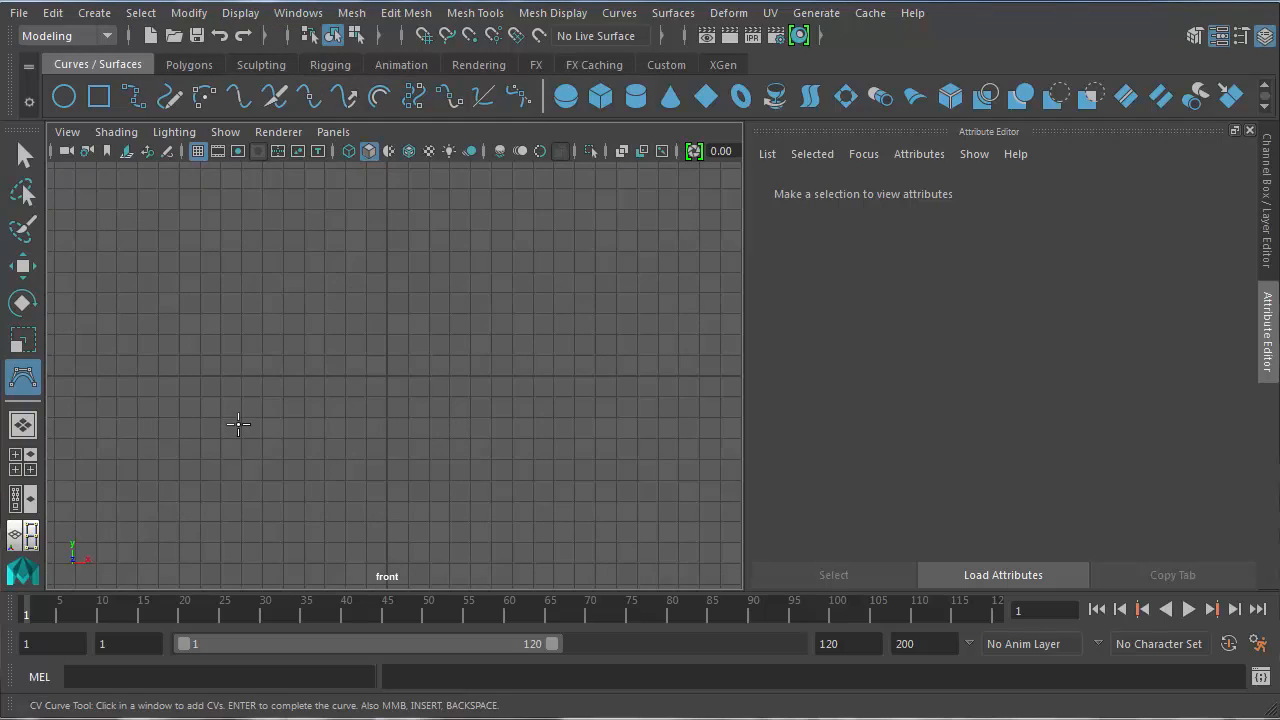
click(238, 424)
click(388, 408)
click(499, 349)
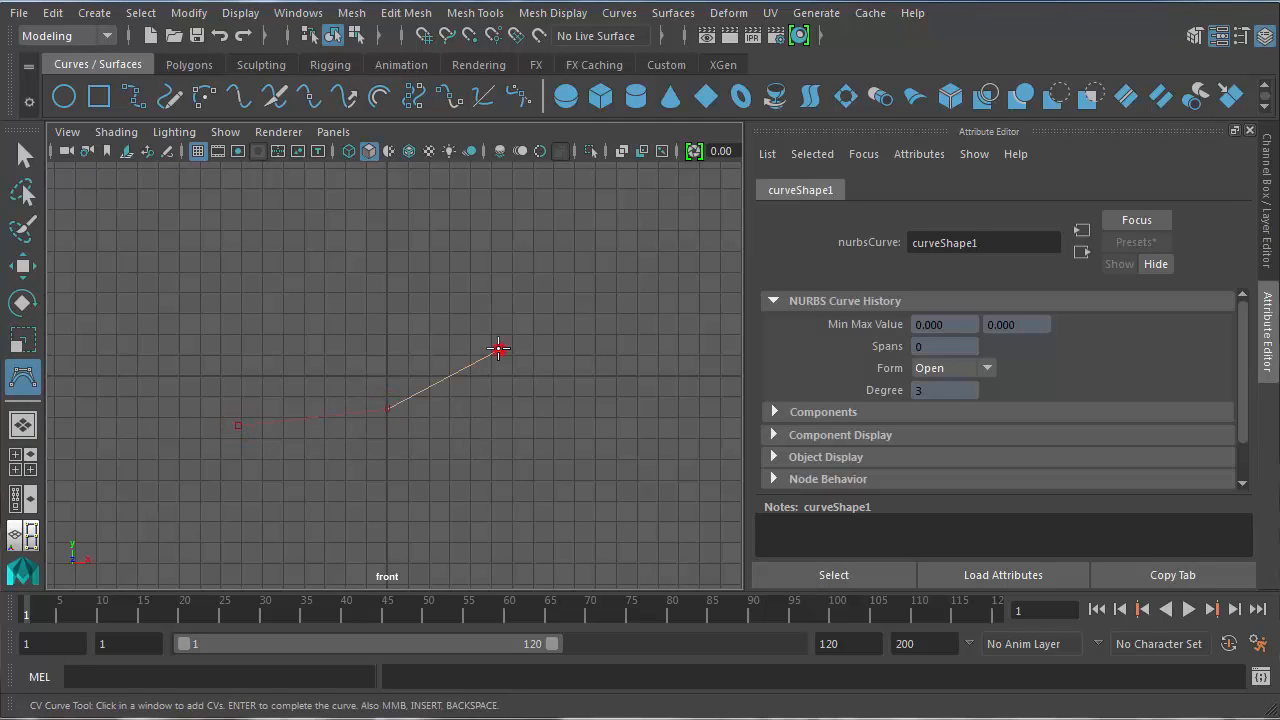
click(496, 265)
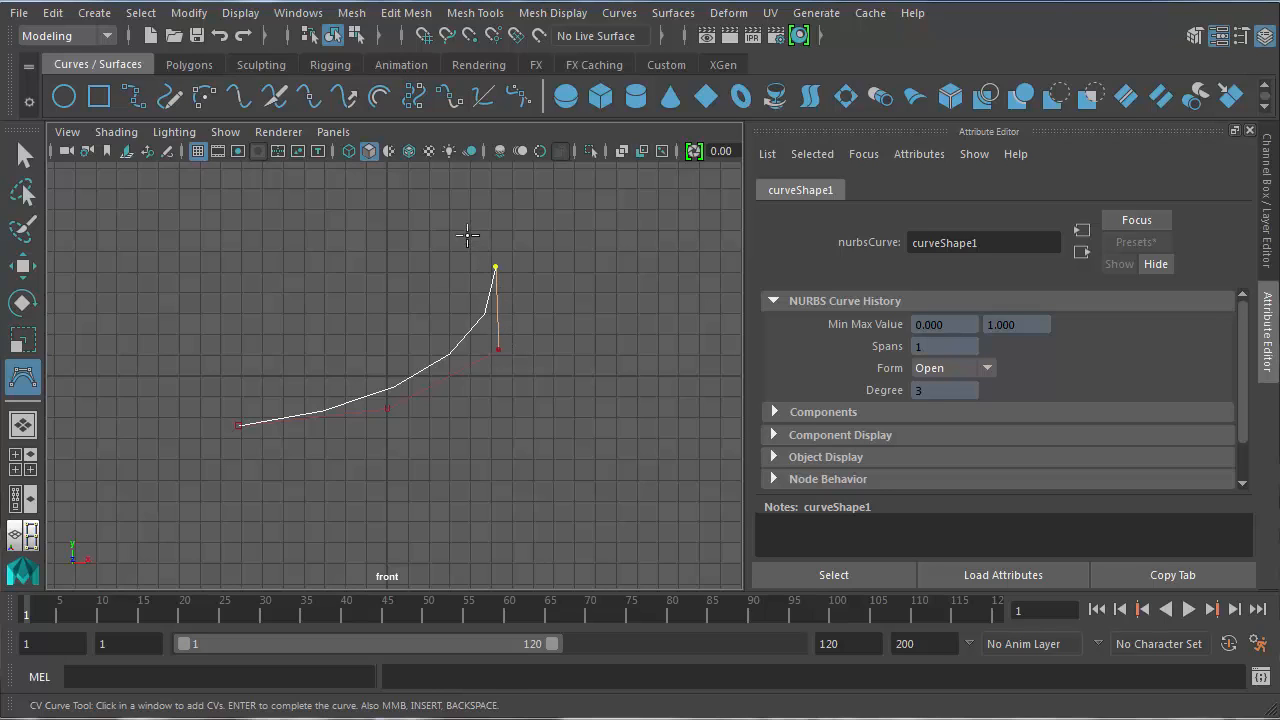
click(459, 224)
click(336, 235)
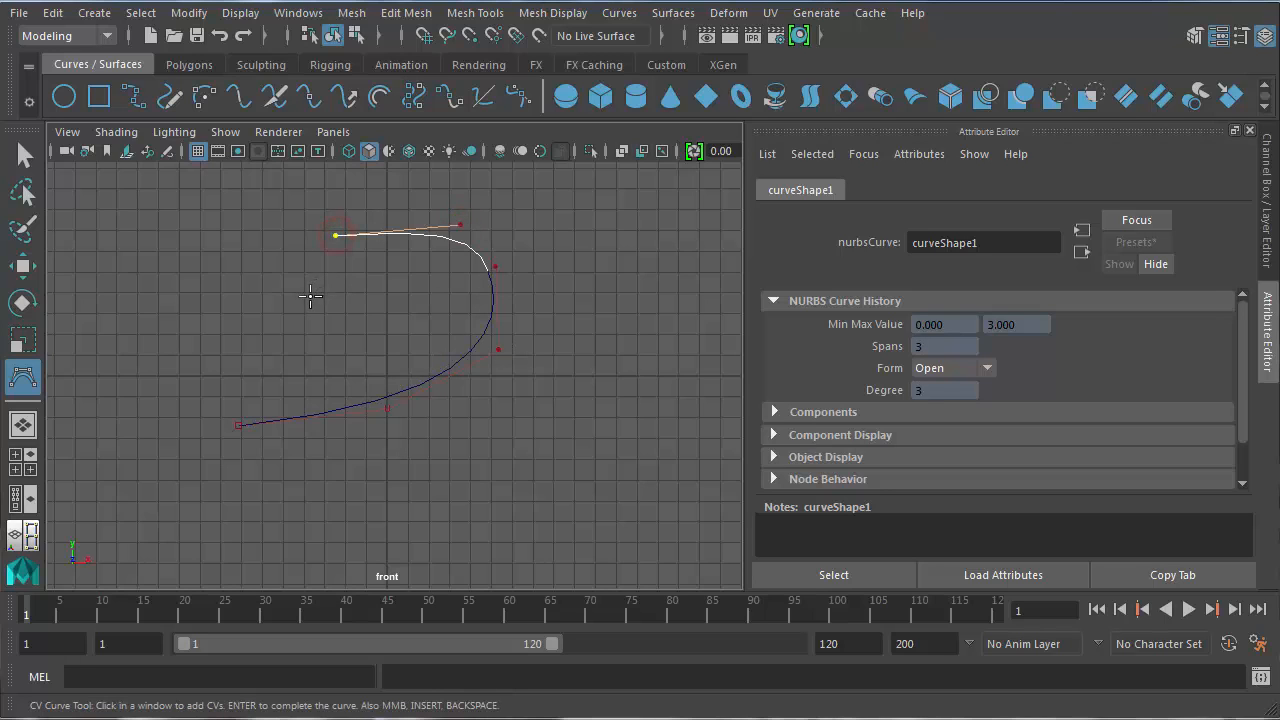
Step: Continue the CV curve with five points dipping across to the -X side and turning upward
click(307, 299)
click(232, 311)
click(171, 293)
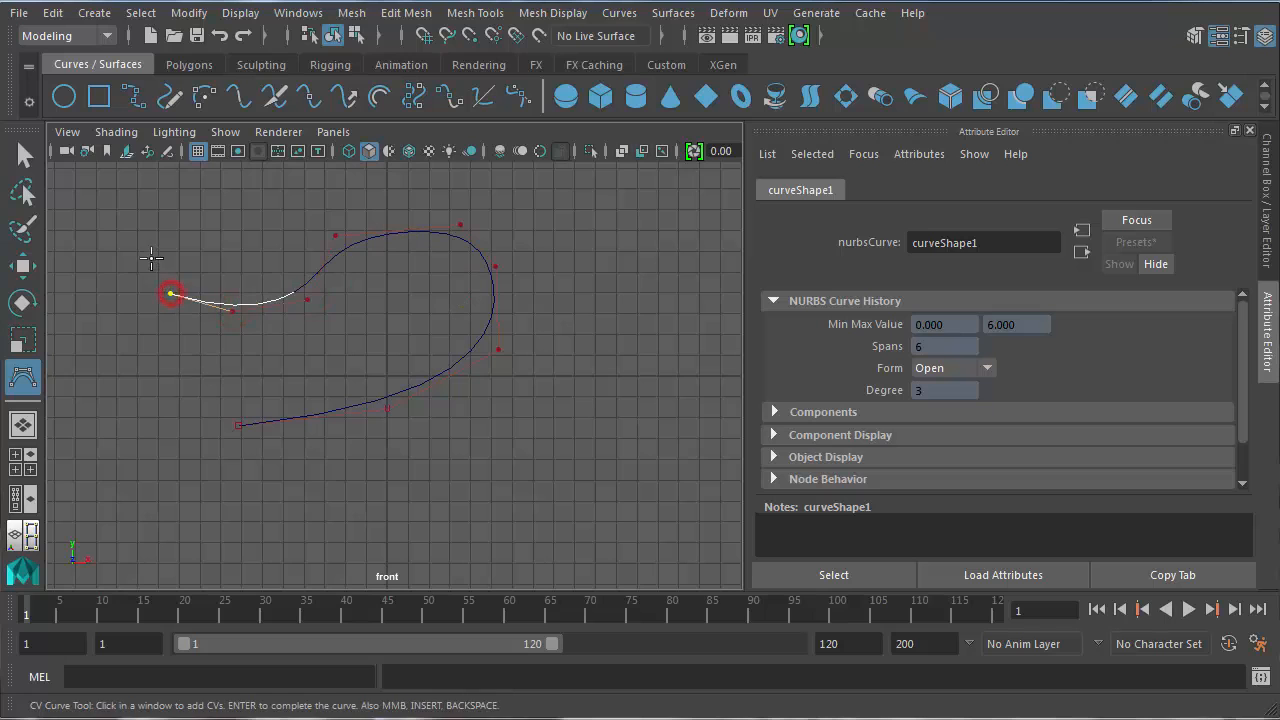
click(151, 258)
click(143, 221)
Step: Add six points that arch the CV curve over the first bend and down the +X side
scroll(208, 203, down, 1)
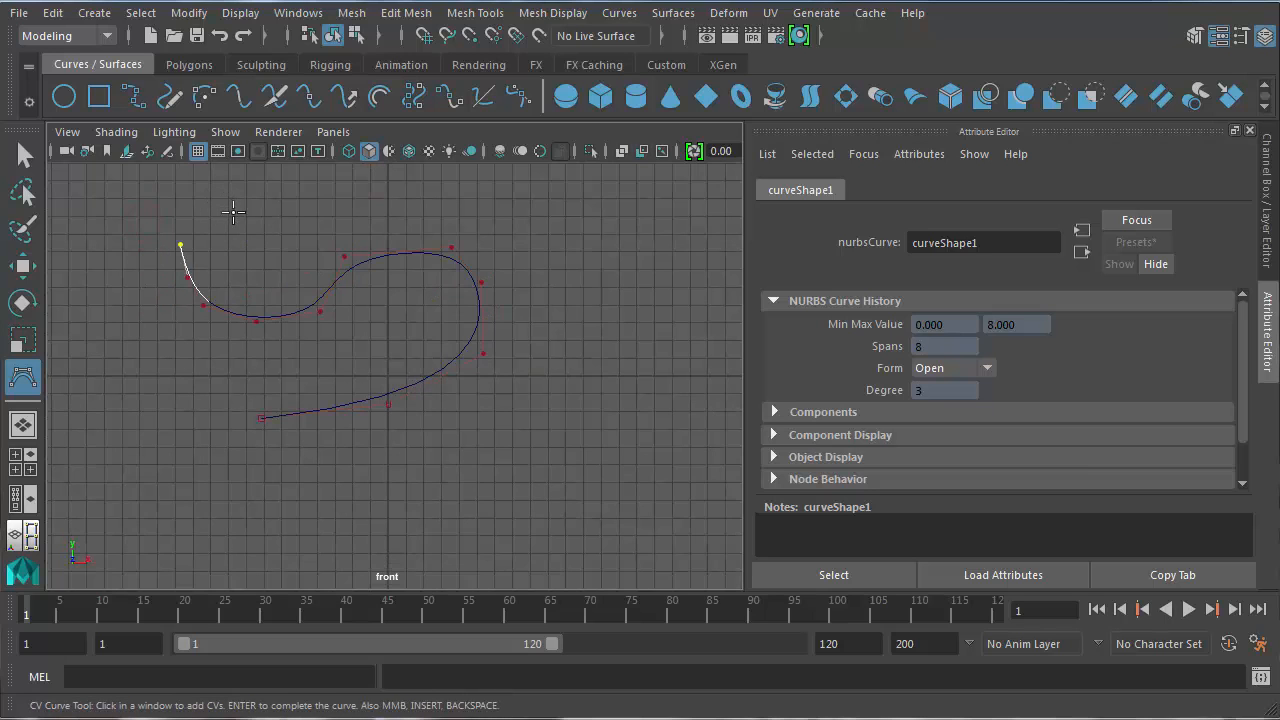
alt+middle_drag(232, 210, 226, 306)
click(266, 253)
click(388, 246)
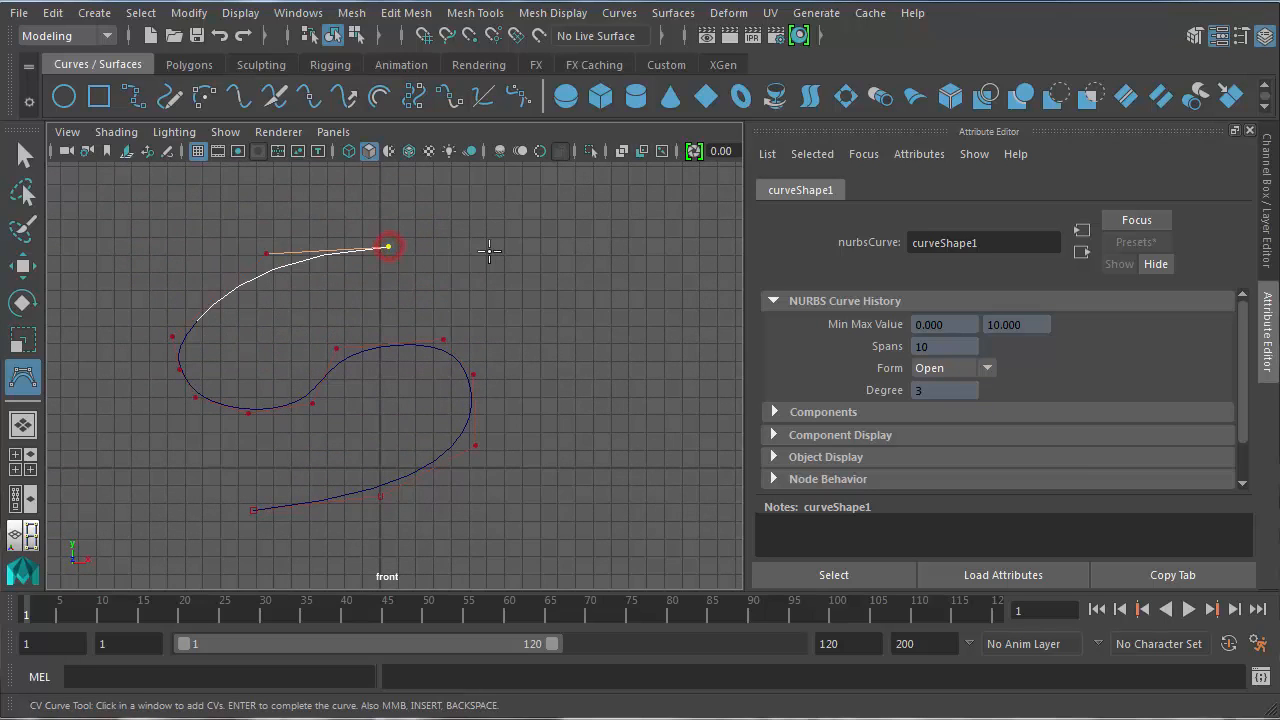
click(489, 253)
click(600, 289)
click(632, 441)
click(612, 527)
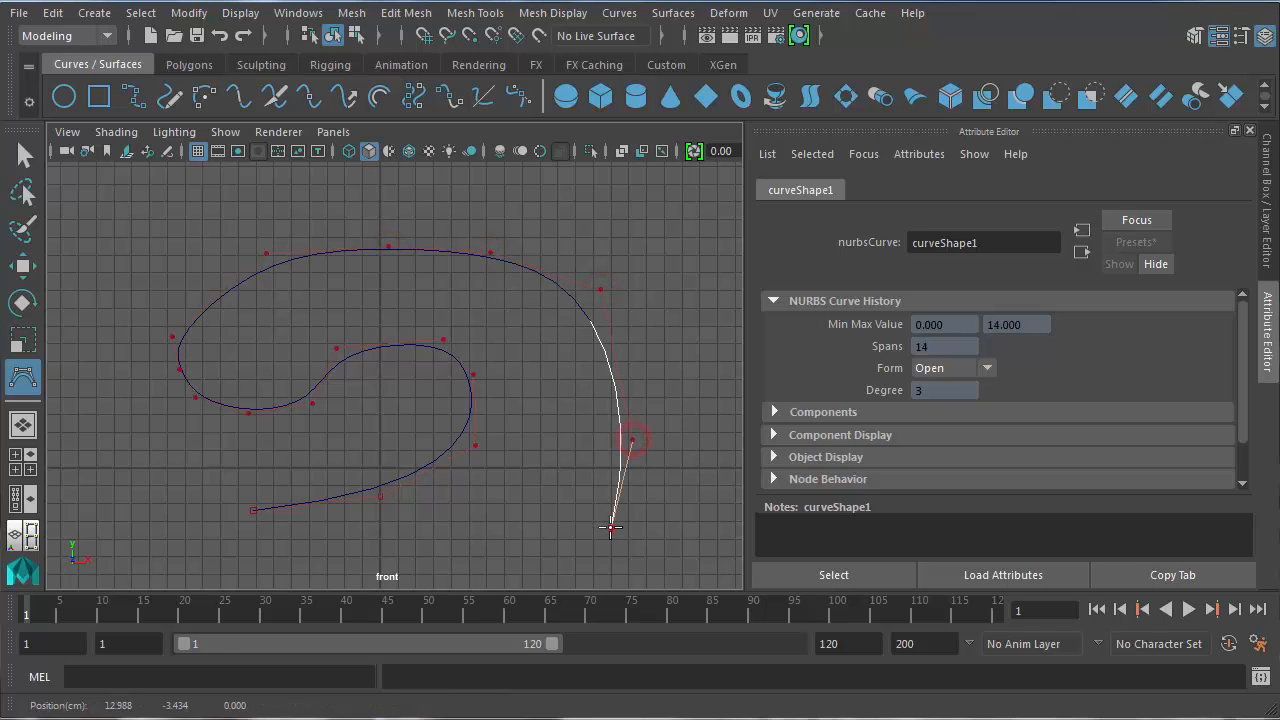
Step: Extend the CV curve back toward -X beneath the drawing and fold its end into a tight hairpin
alt+middle_drag(608, 523, 593, 398)
click(547, 480)
click(411, 497)
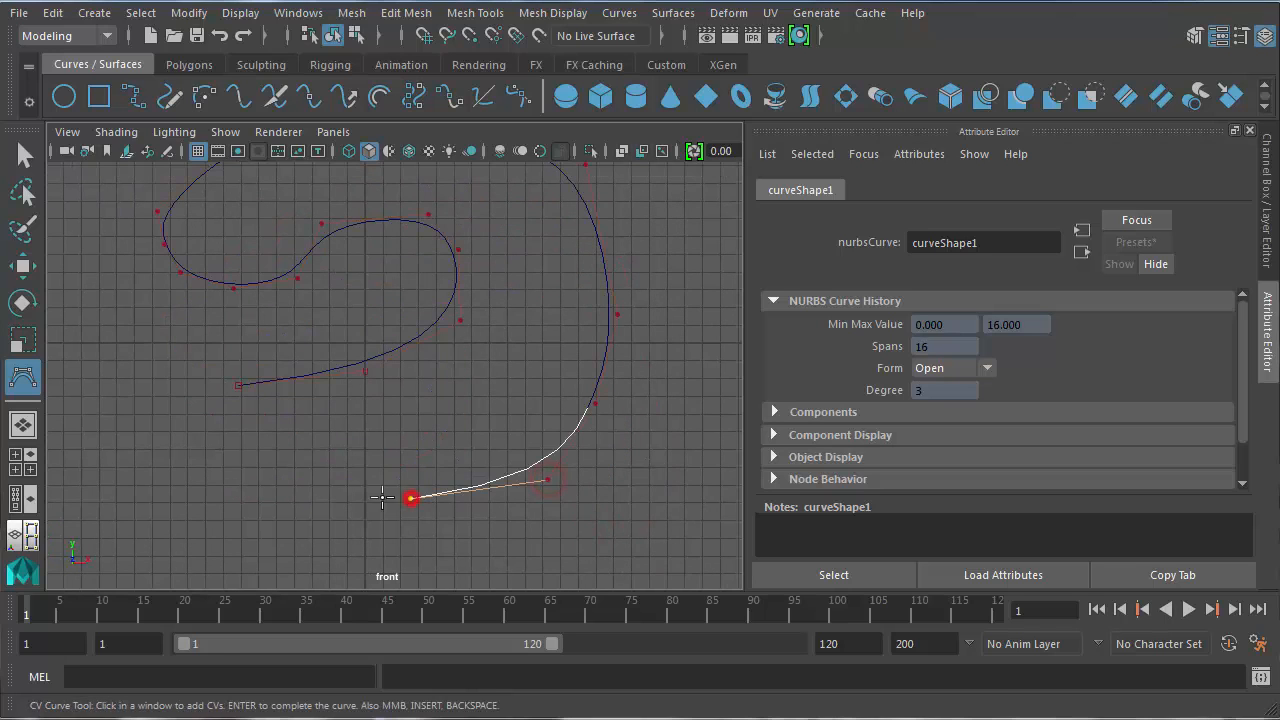
click(382, 497)
click(293, 493)
click(264, 483)
click(270, 474)
click(288, 470)
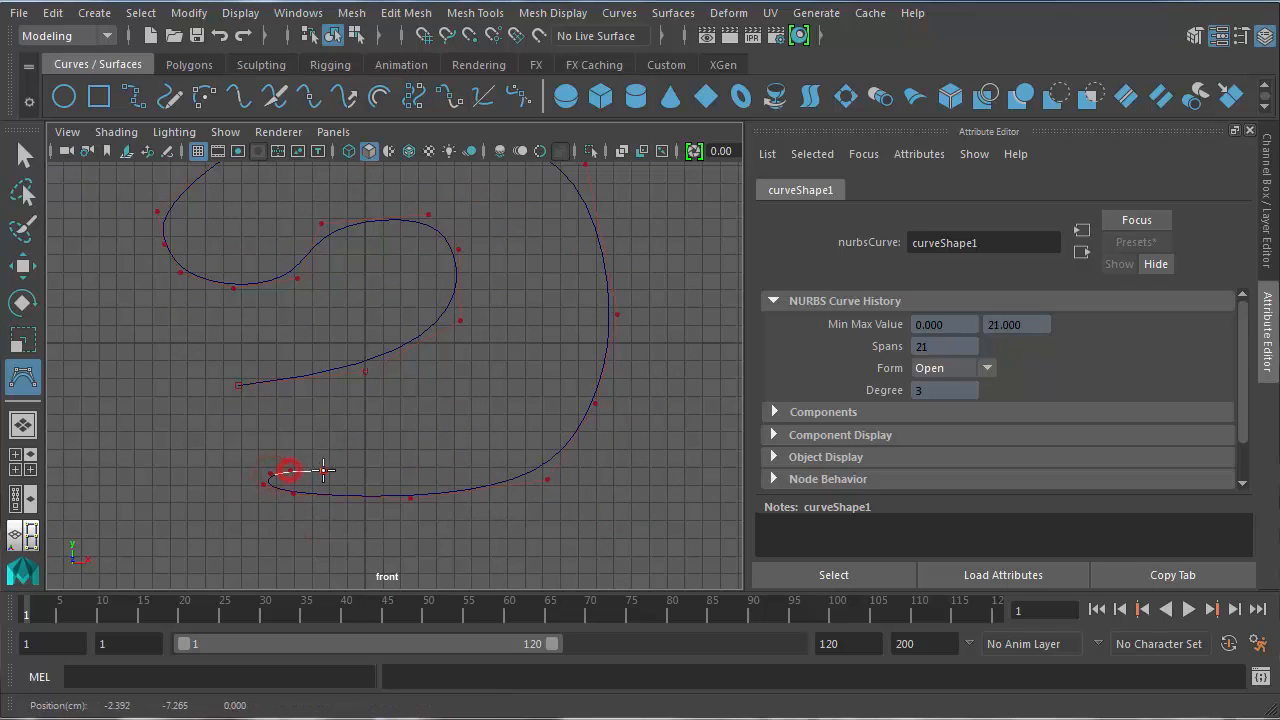
Step: Bend the CV curve through a second tight turn just above the hairpin, heading back toward -X
click(323, 470)
click(380, 438)
click(366, 428)
click(304, 432)
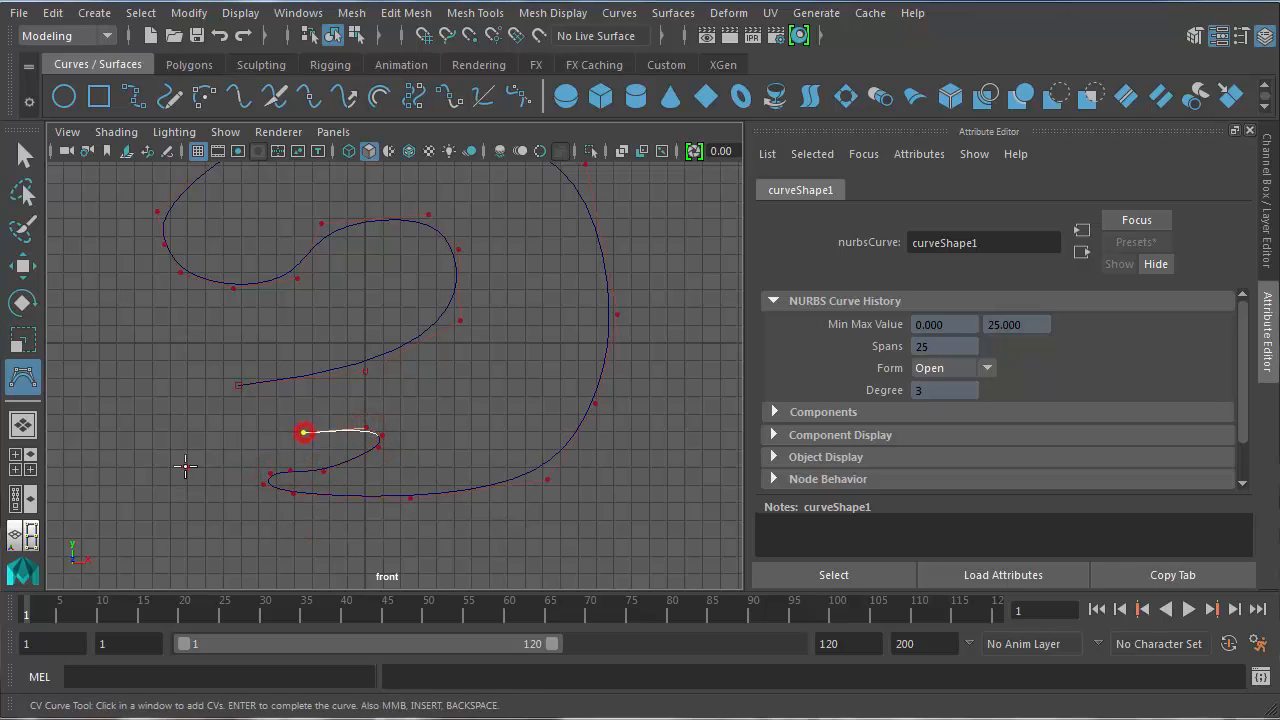
Step: Loop the CV curve around the lower -X end, stop short of its starting point, and finish the curve
click(187, 467)
click(181, 505)
click(138, 545)
click(106, 497)
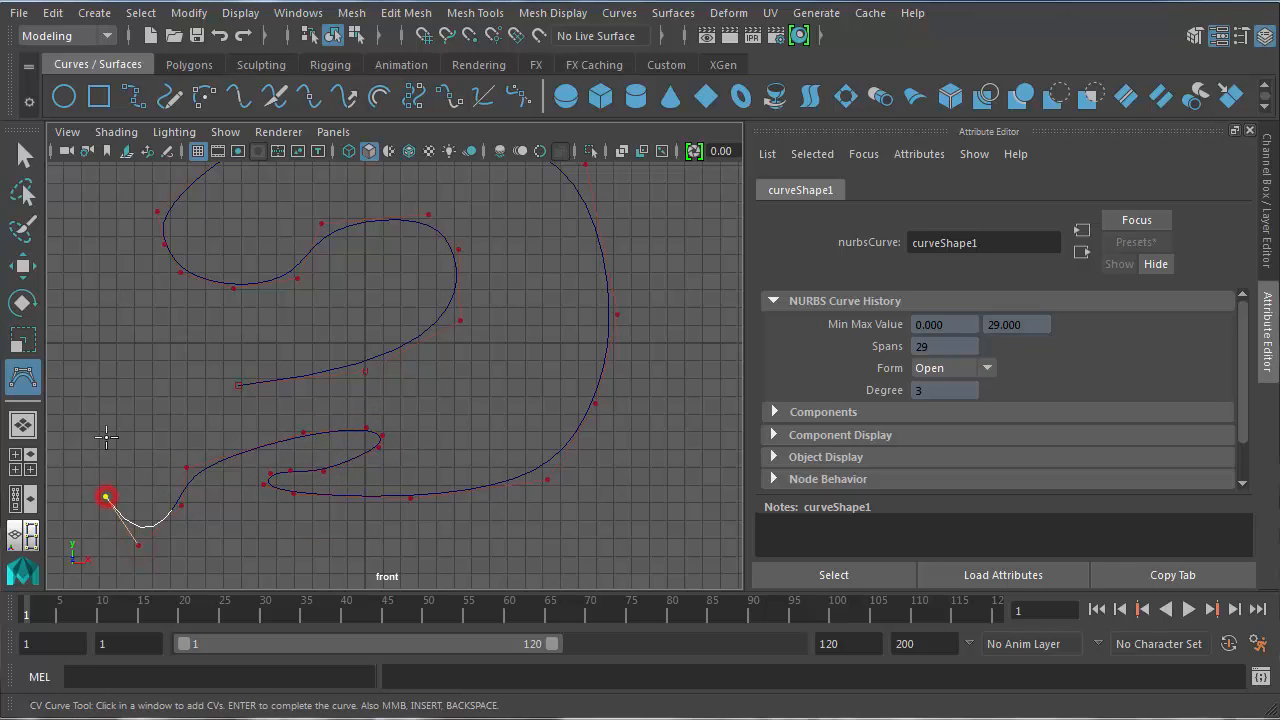
click(106, 437)
click(149, 410)
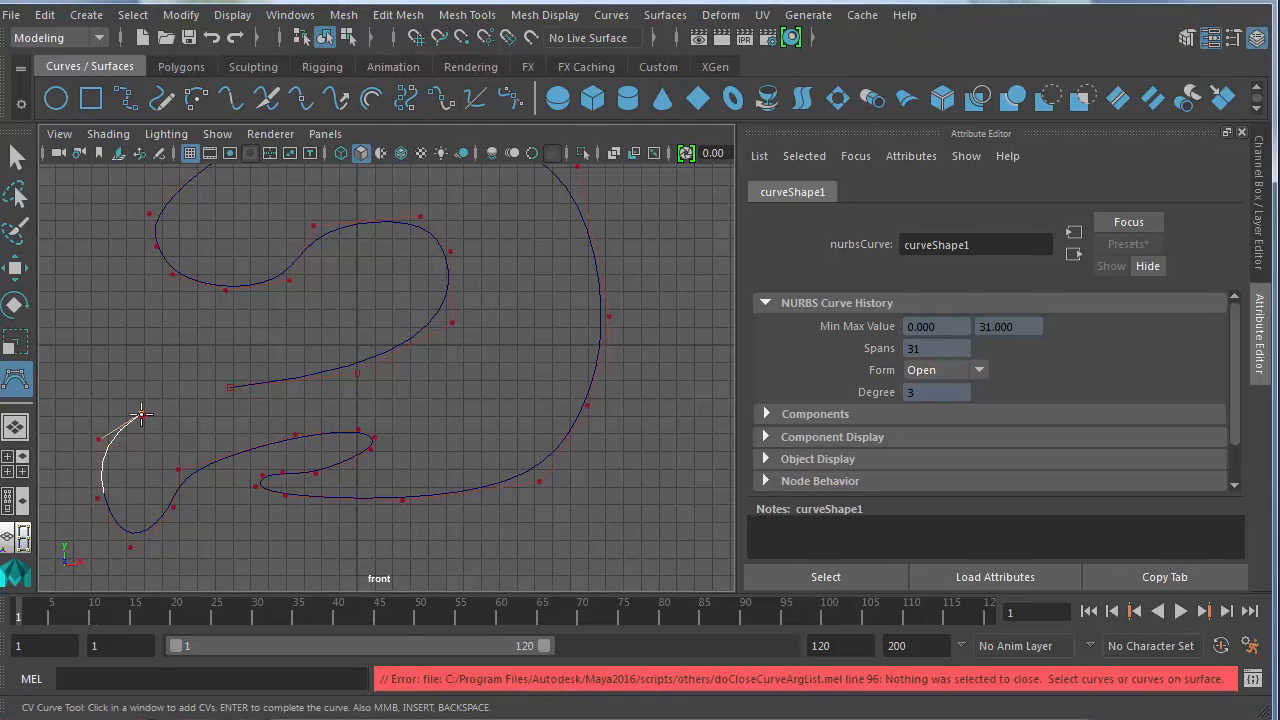
click(141, 414)
key(Return)
key(w)
key(f)
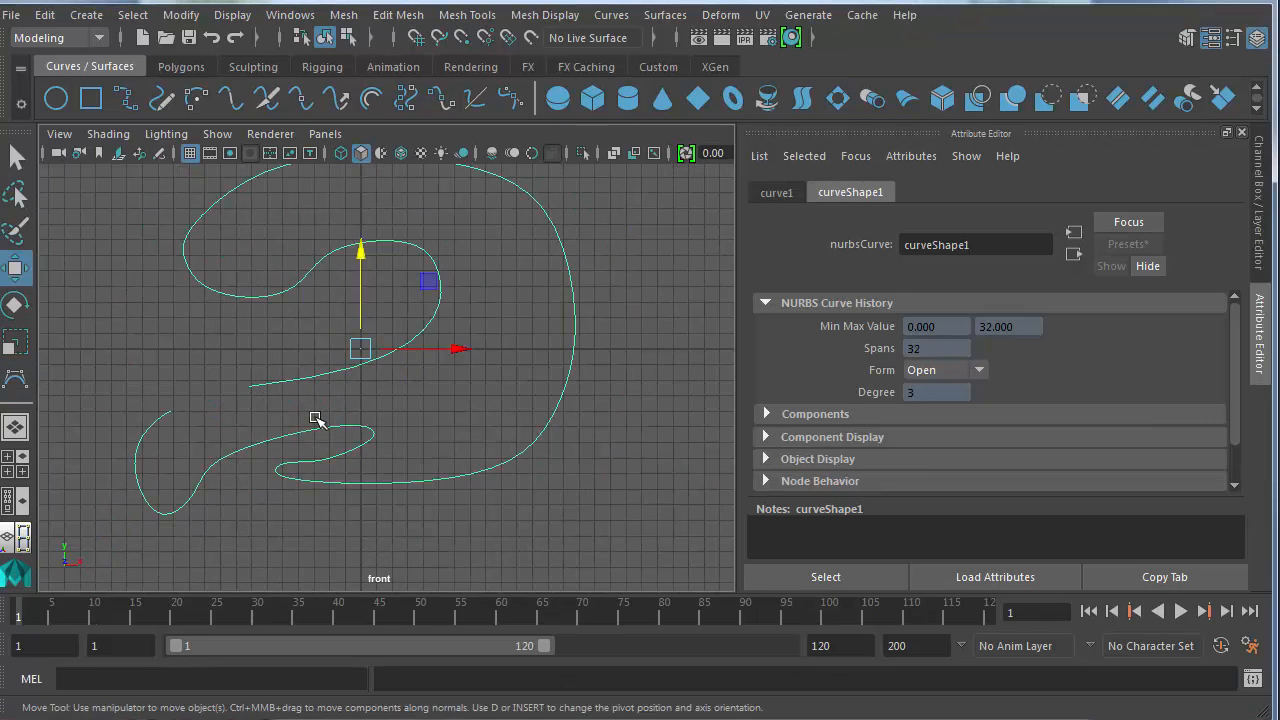
Step: Undo the first closing of the CV curve and close it again with the Open/Close command
key(ctrl+z)
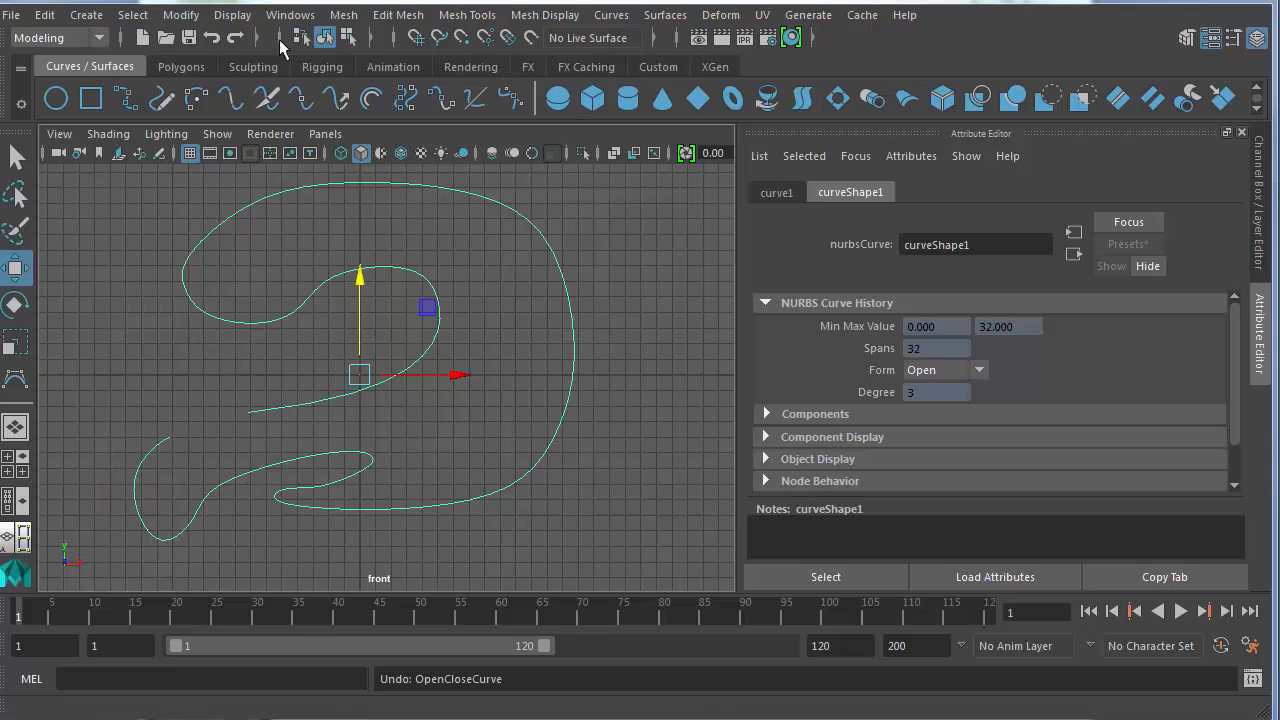
click(96, 38)
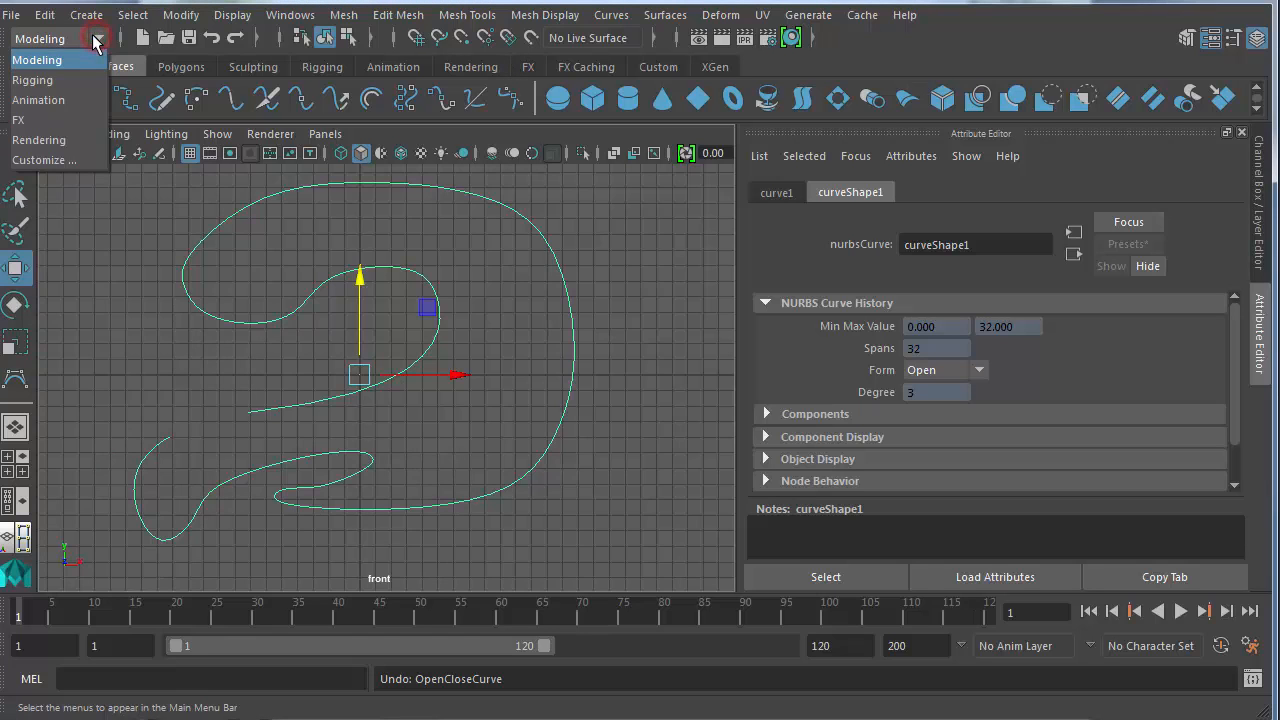
click(100, 40)
click(626, 15)
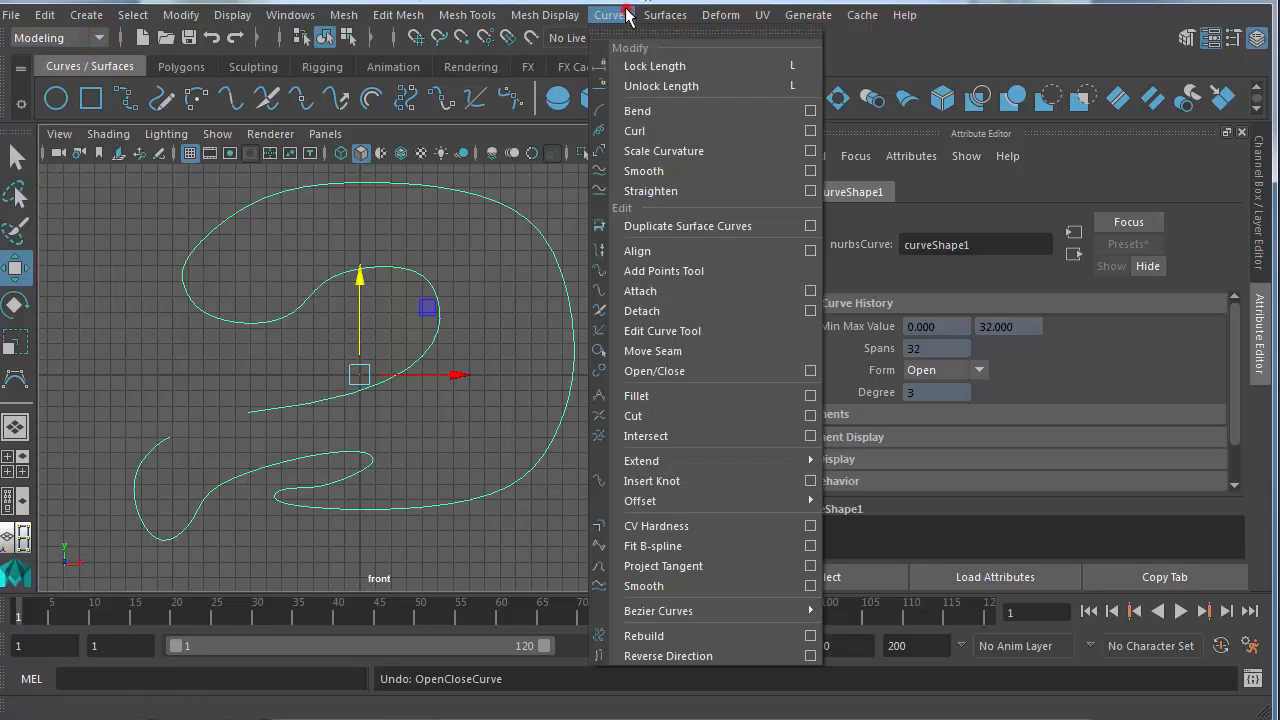
click(680, 372)
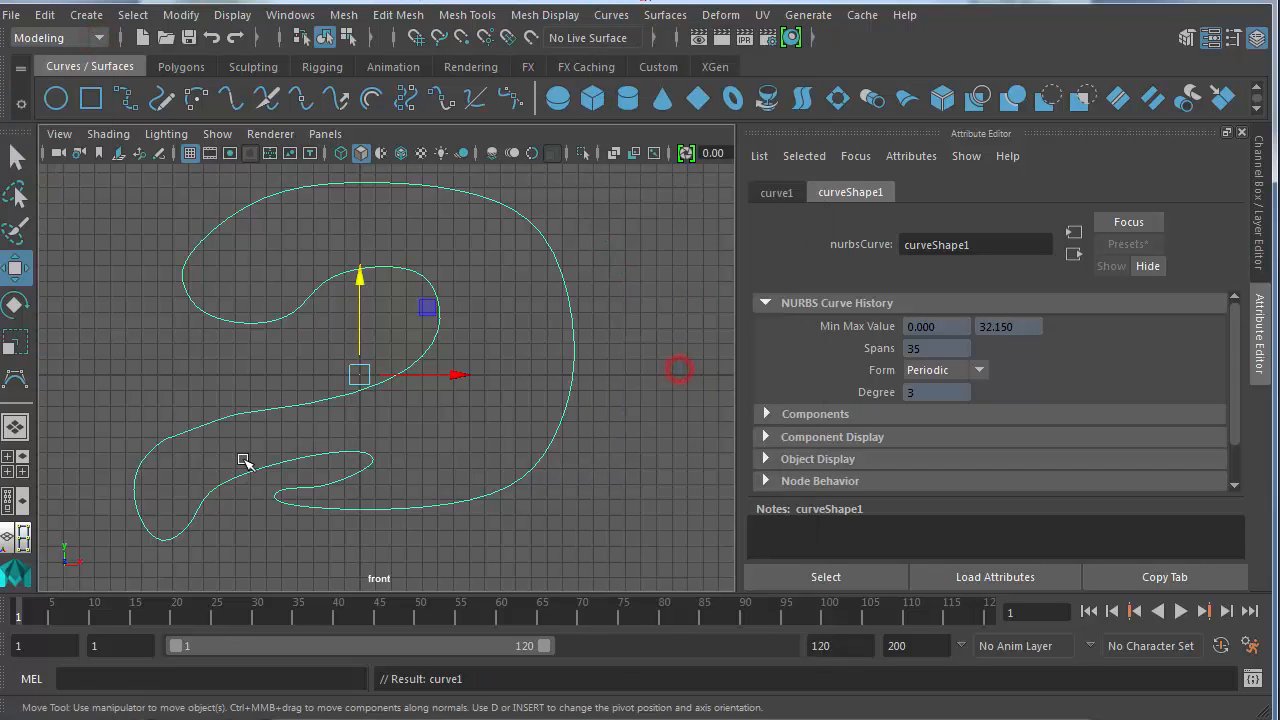
scroll(236, 422, down, 1)
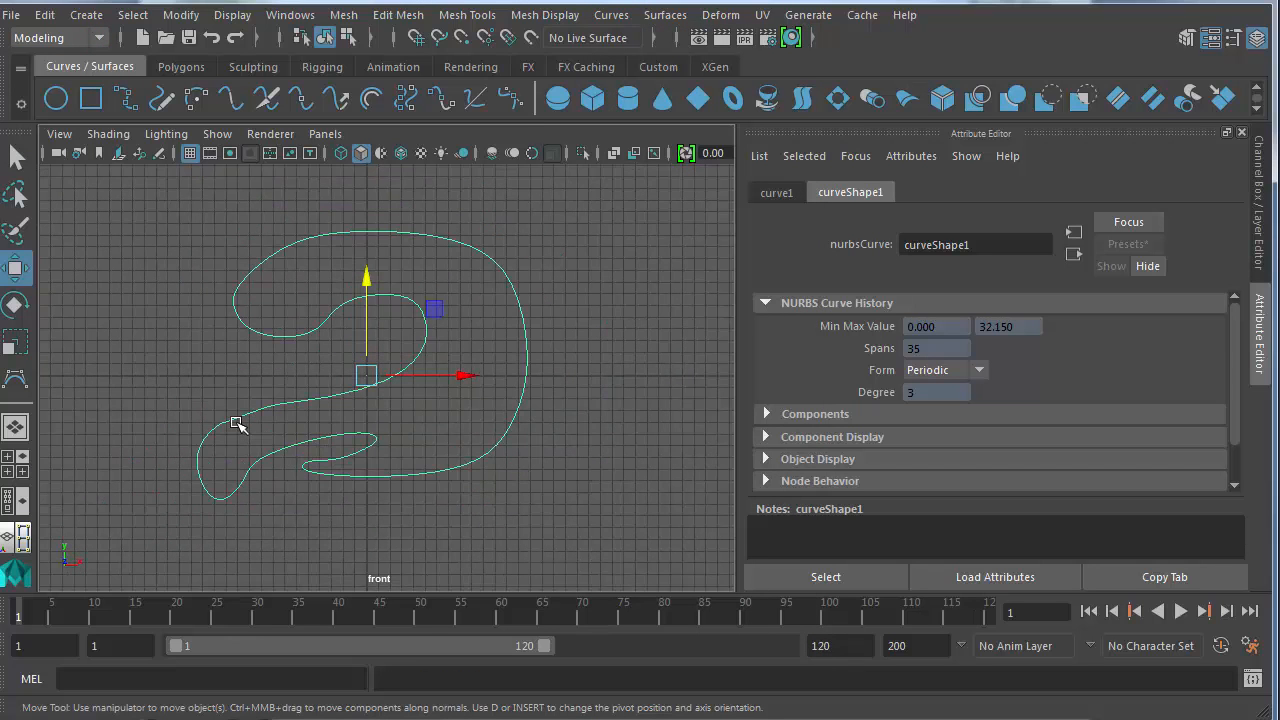
scroll(236, 422, up, 1)
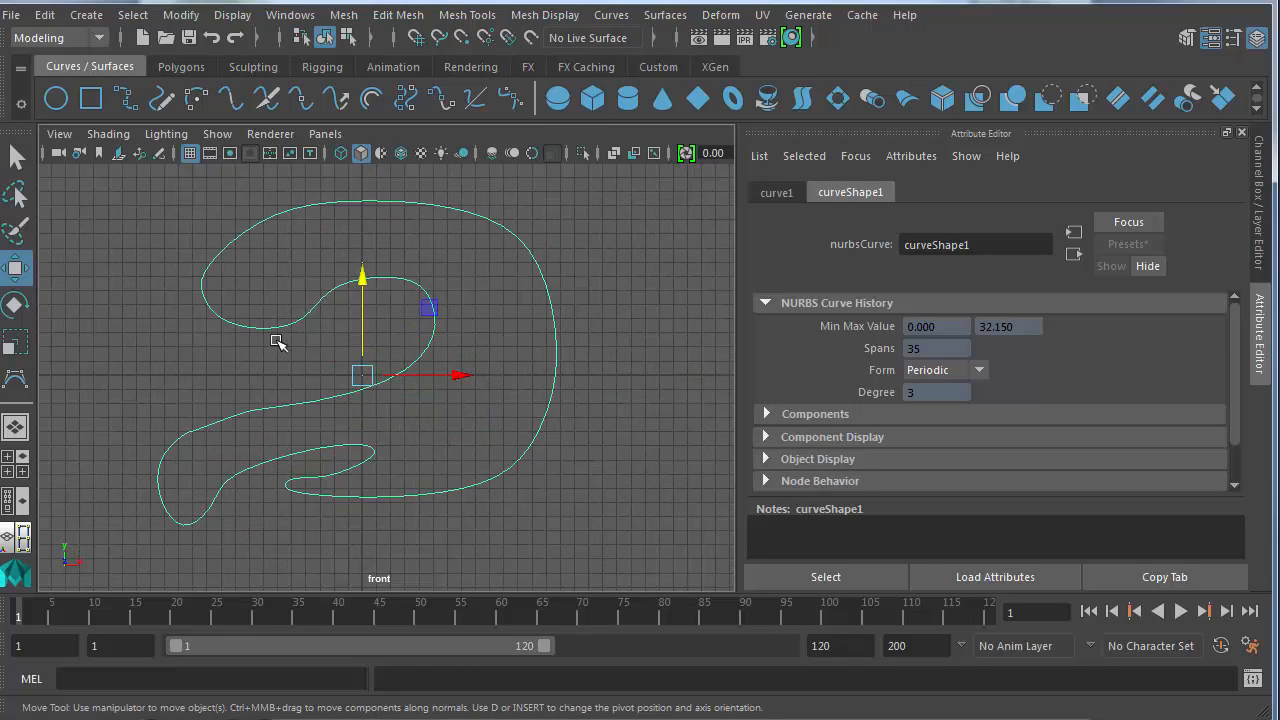
Step: Undo the Open/Close operation and the creation of the CV curve, leaving the front view empty
key(ctrl+z)
key(ctrl+z)
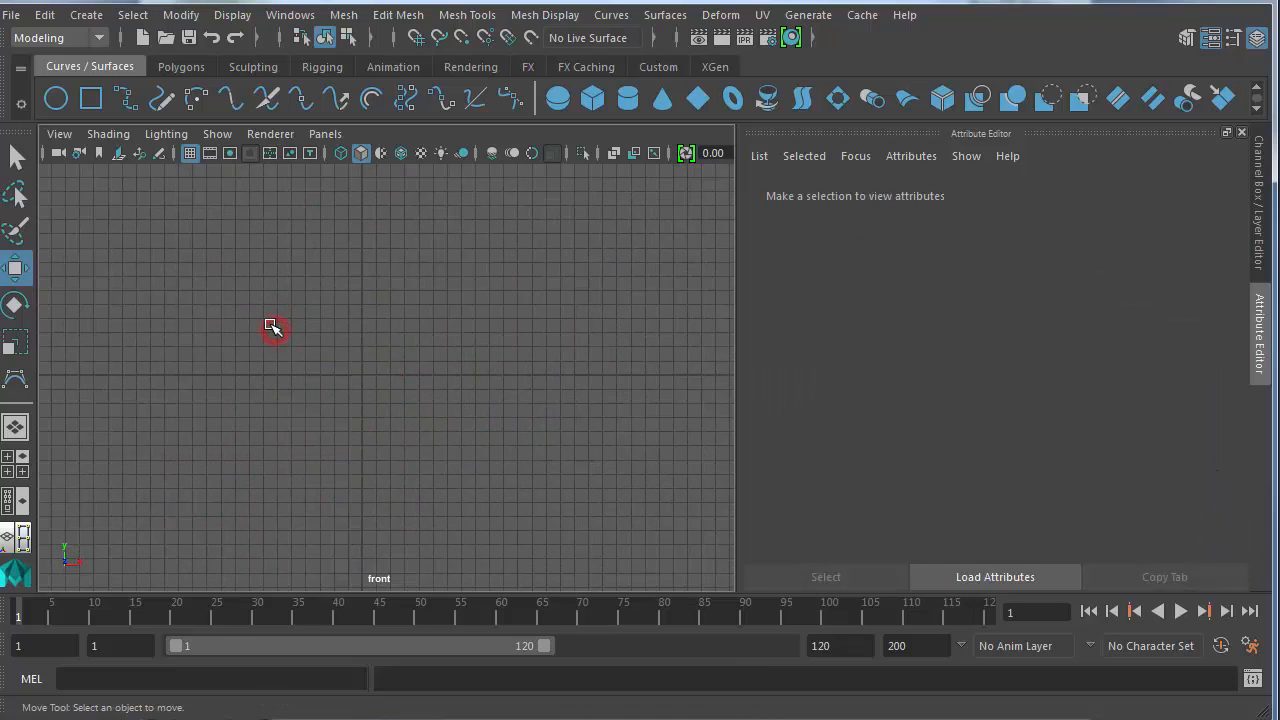
Step: Start a degree 3 curve with the EP Curve Tool, placing five points over a hump below the X axis on the -X side
click(86, 15)
mouse_move(120, 166)
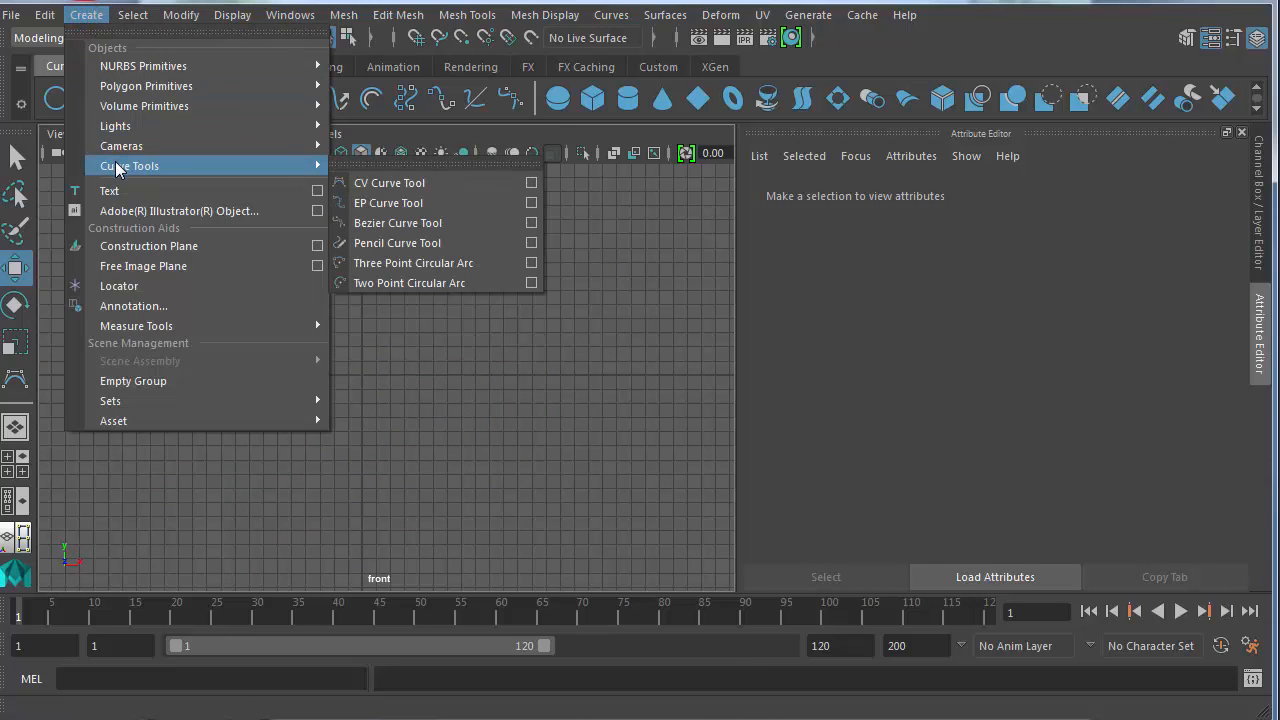
click(372, 197)
click(159, 501)
click(169, 424)
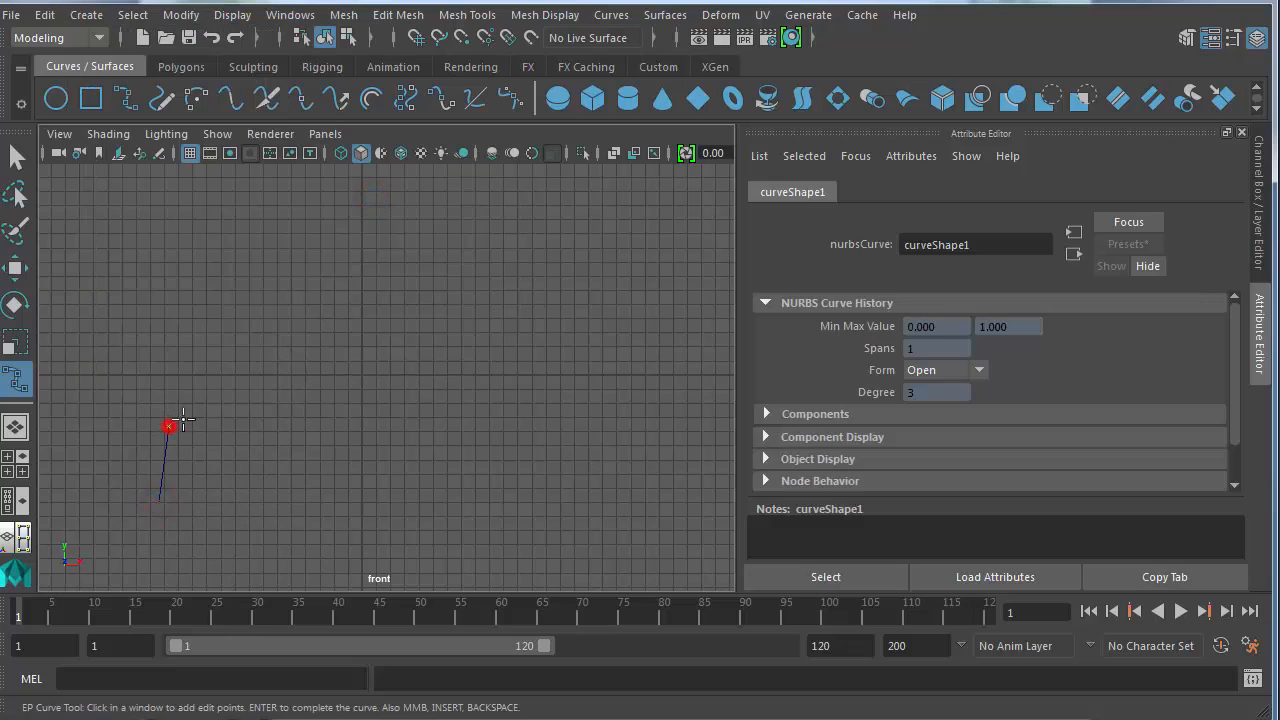
click(210, 407)
click(278, 423)
click(303, 473)
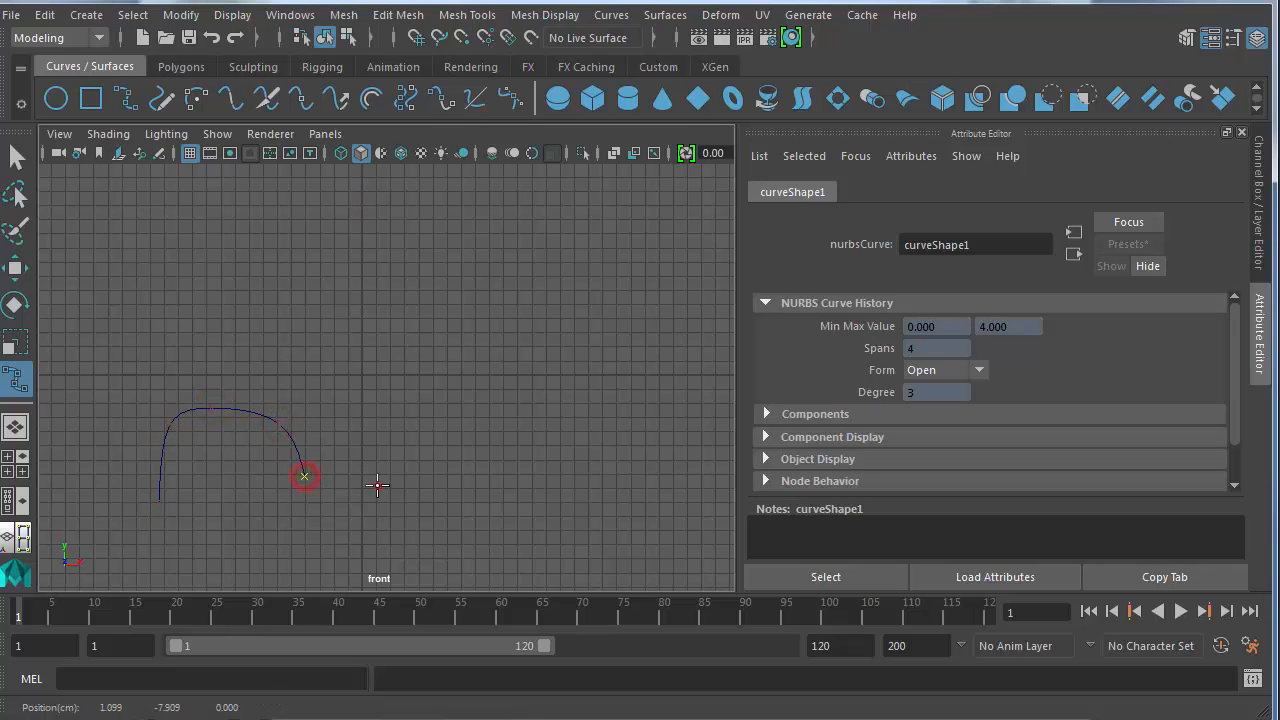
Step: Add five edit points through a flat valley and up over a second hump on the +X side
click(377, 487)
click(452, 490)
click(476, 431)
click(507, 405)
click(557, 421)
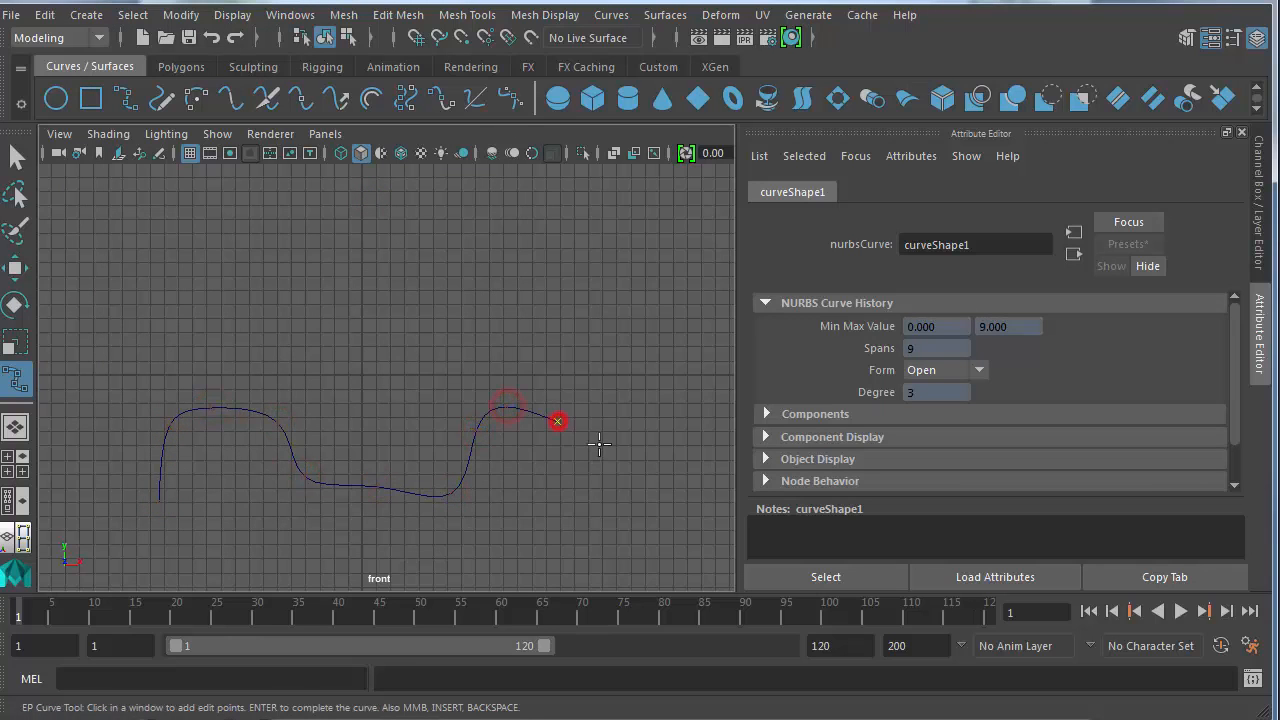
Step: Carry the EP curve around a wide bend at the +X end and up over a rounded top
click(599, 445)
click(674, 343)
click(660, 297)
click(640, 274)
click(604, 240)
click(560, 240)
Step: Run the EP curve back toward -X above the X axis through a shallow dip and a small bump
click(553, 262)
click(473, 277)
click(437, 259)
click(412, 246)
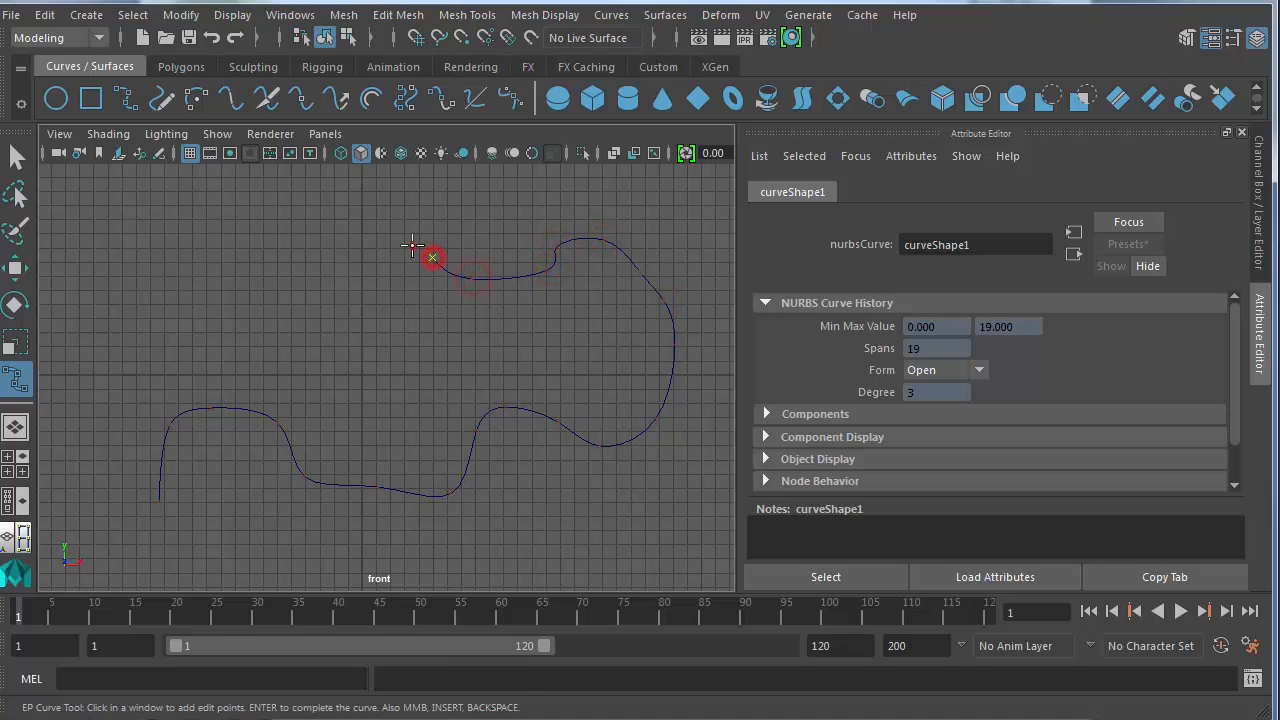
click(389, 255)
click(309, 277)
click(265, 307)
key(Return)
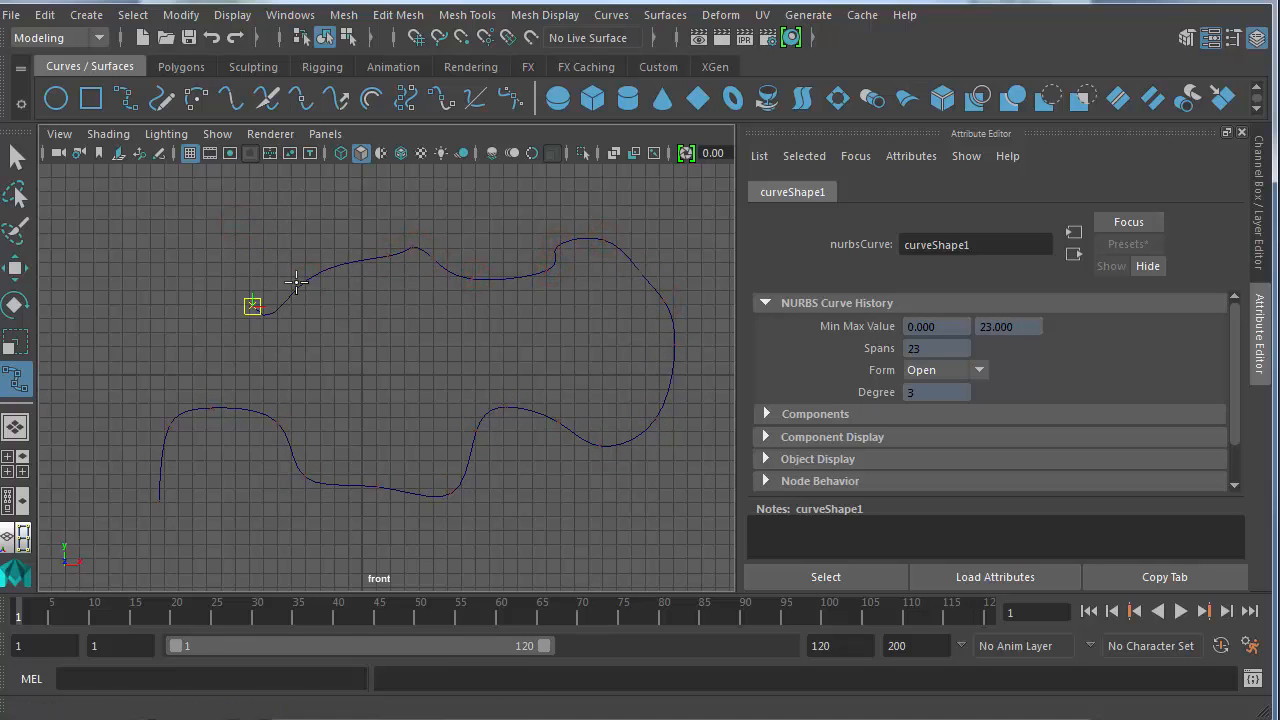
Step: Raise the EP curve into a tall peak on the -X side, adjust the peak point, and place a point down its outer slope
alt+middle_drag(263, 226, 260, 322)
click(206, 213)
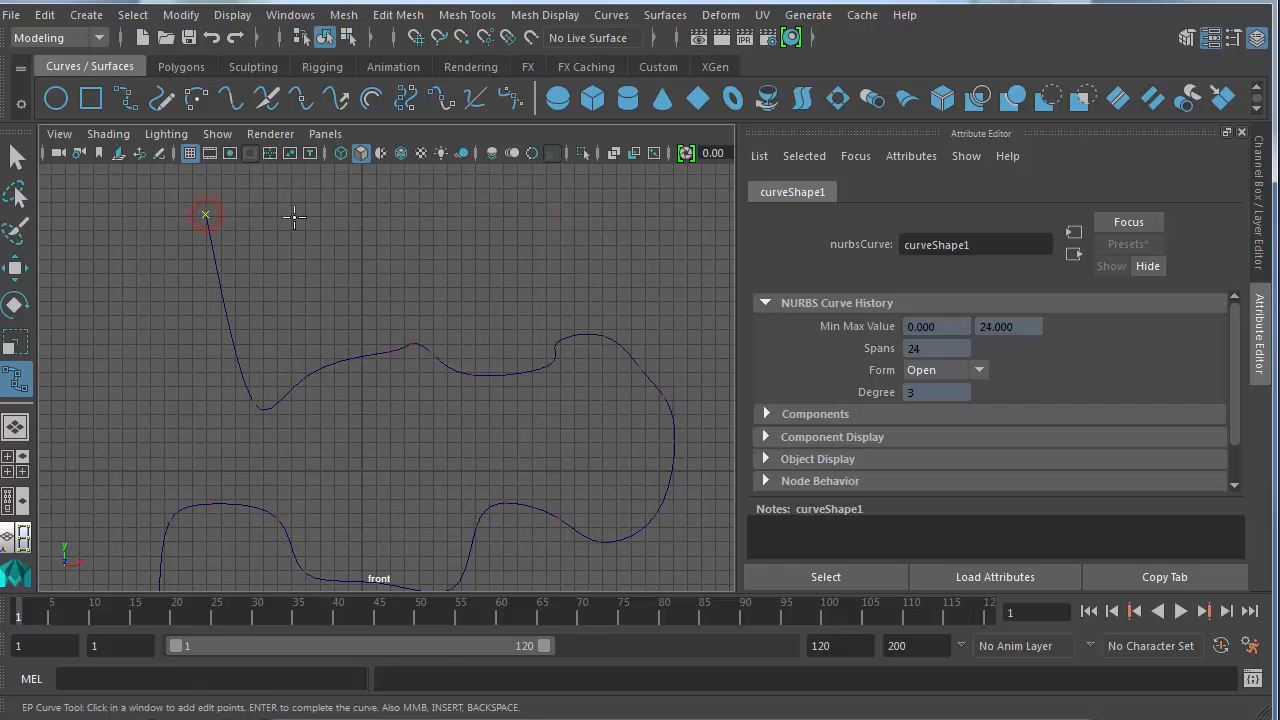
middle_drag(294, 220, 263, 263)
click(103, 339)
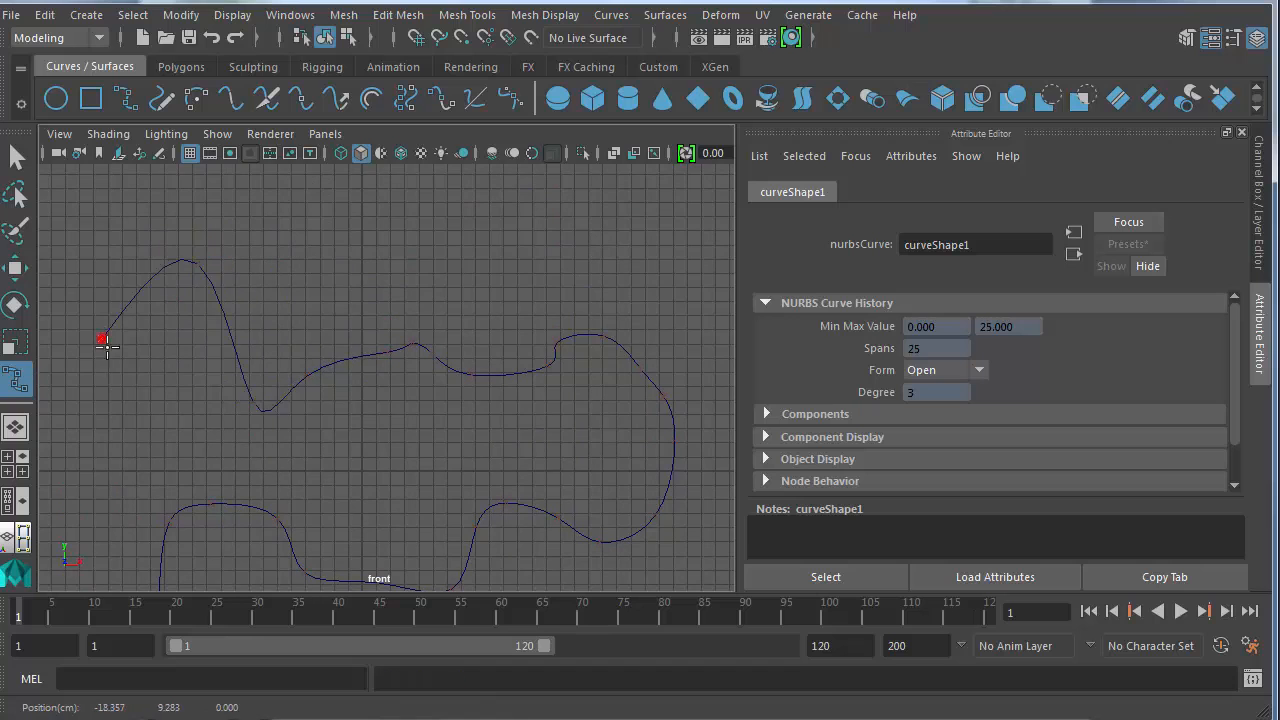
Step: Bring the EP curve down past its starting end with four more points on the -X side and finish it
alt+middle_drag(123, 392, 280, 264)
click(205, 300)
click(169, 392)
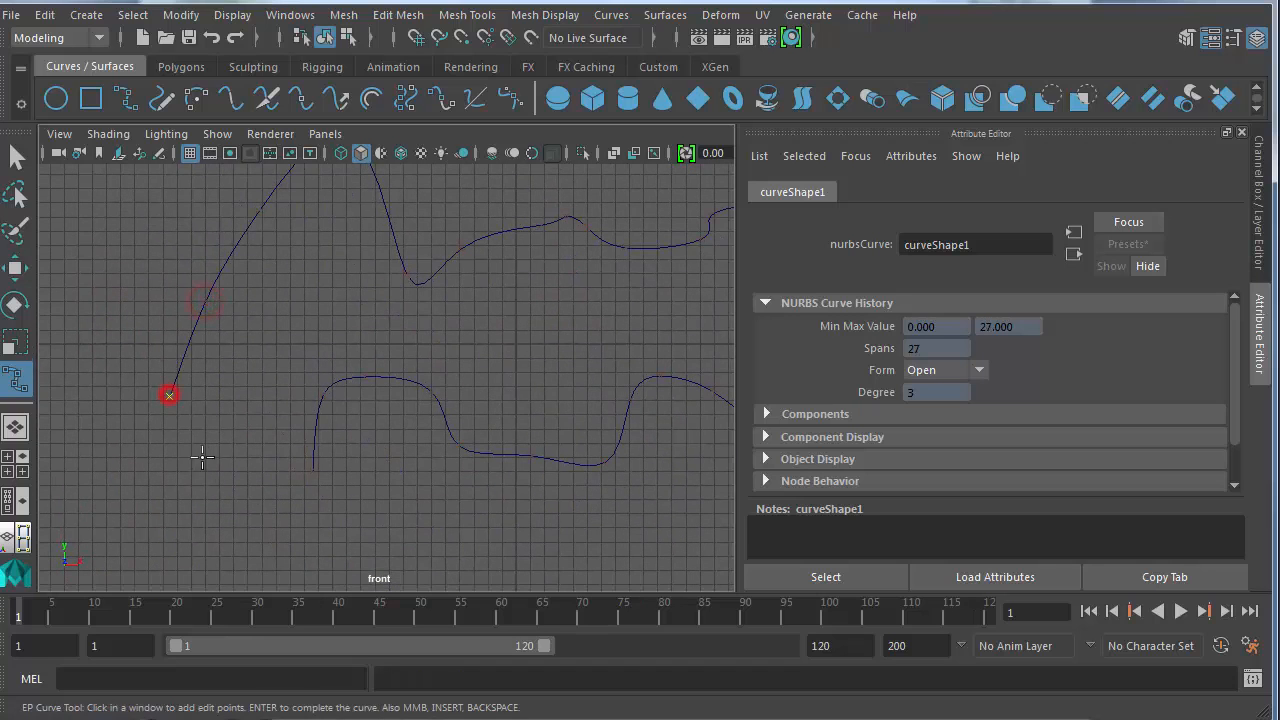
click(208, 460)
click(251, 527)
key(w)
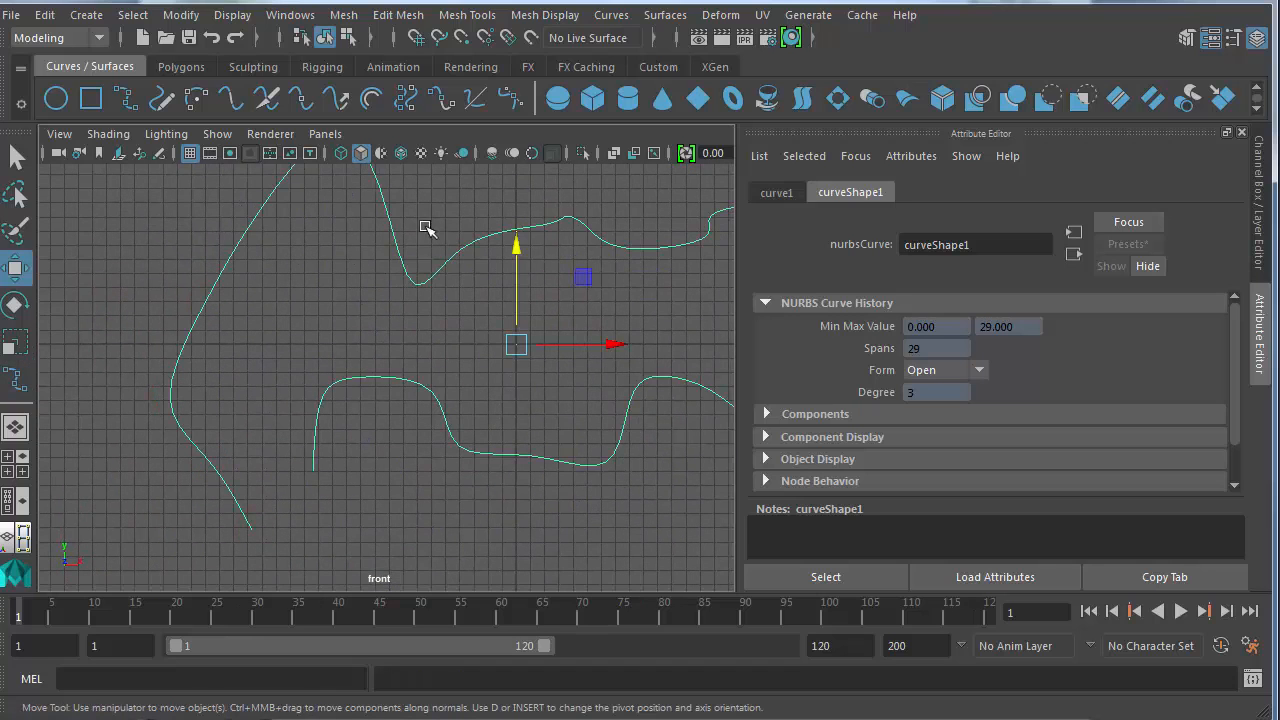
Step: Display the curve's control vertices and move the vertex between the deep valley and the small bump slightly down
alt+middle_drag(297, 343, 237, 419)
scroll(184, 351, up, 1)
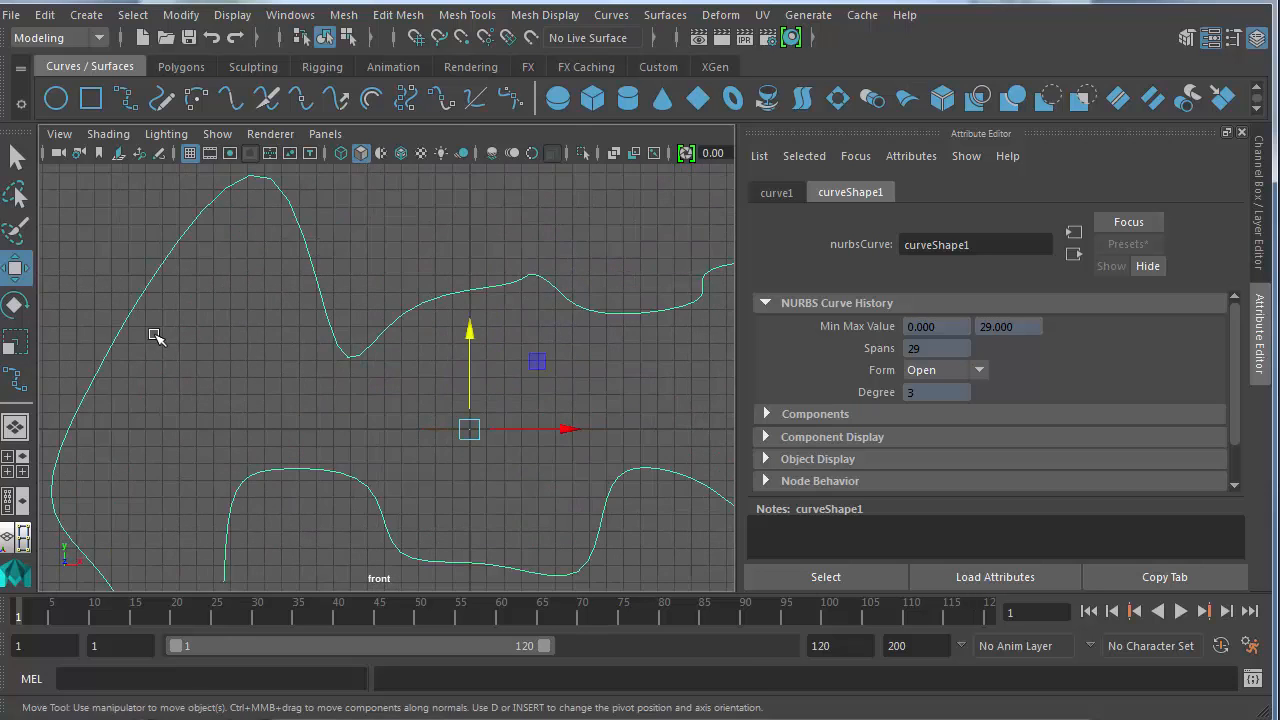
scroll(211, 352, up, 1)
scroll(211, 352, down, 3)
alt+middle_drag(211, 352, 193, 344)
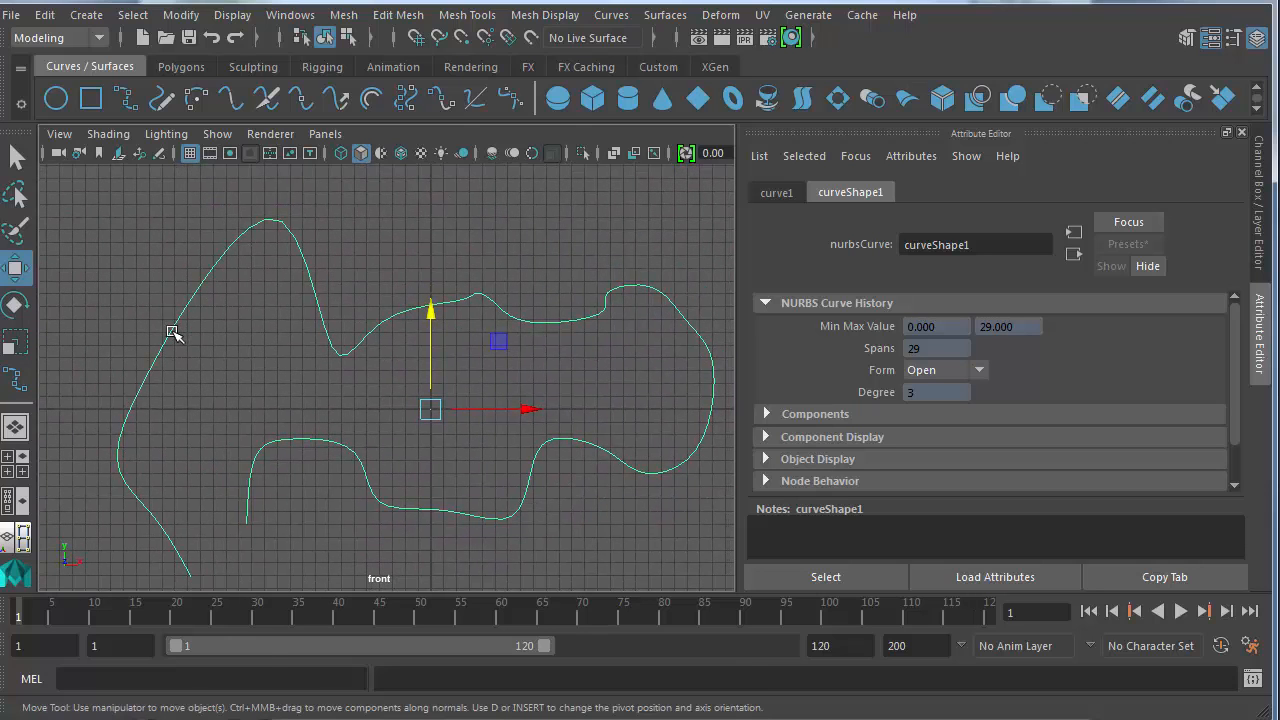
right_drag(172, 332, 84, 337)
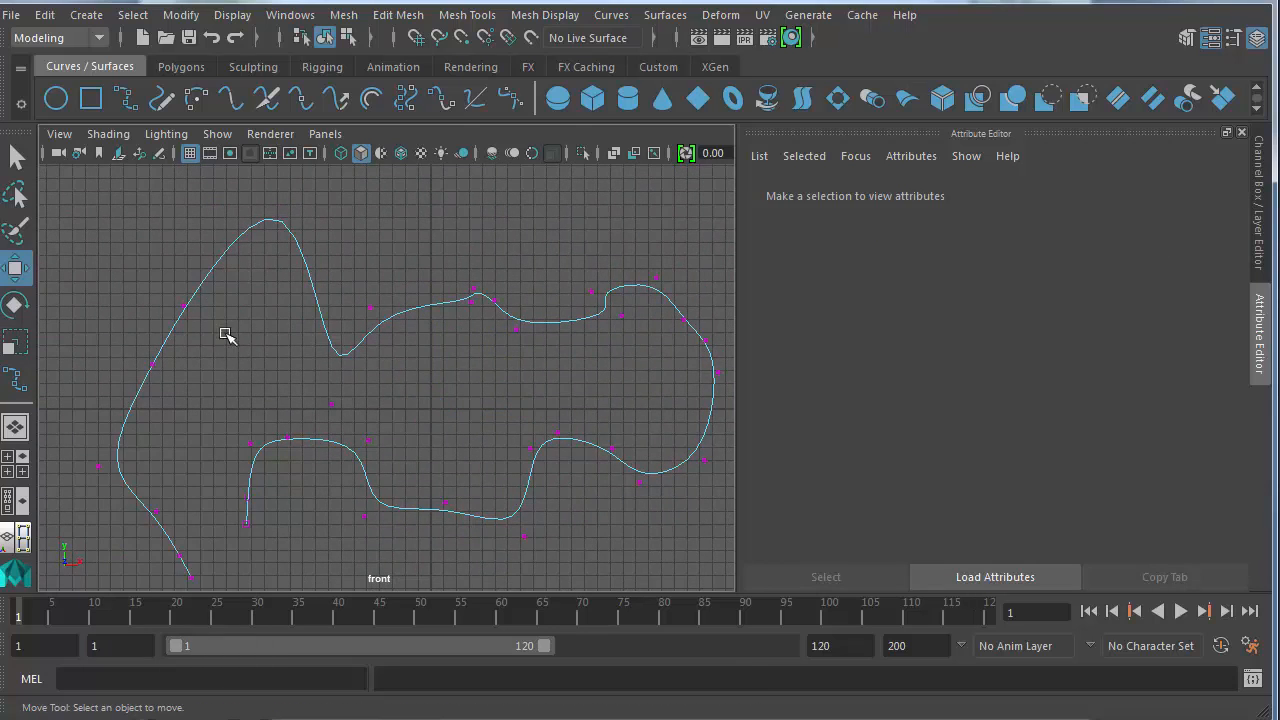
click(370, 307)
mouse_move(372, 277)
mouse_down()
mouse_move(371, 254)
mouse_move(371, 293)
mouse_up()
Step: Try moving the control vertex at the small bump, and shift the vertex on the tall peak's outer slope toward -X
click(474, 288)
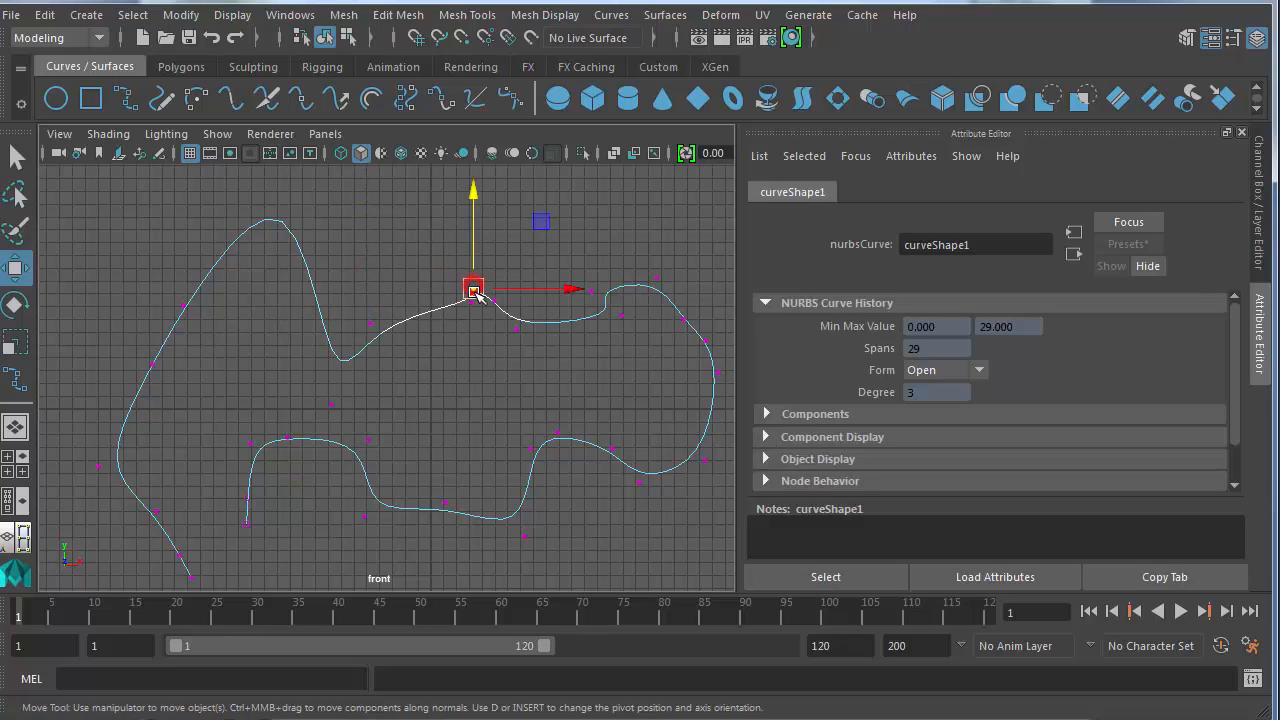
mouse_move(507, 289)
mouse_down()
mouse_move(524, 289)
mouse_move(490, 292)
mouse_move(507, 291)
mouse_up()
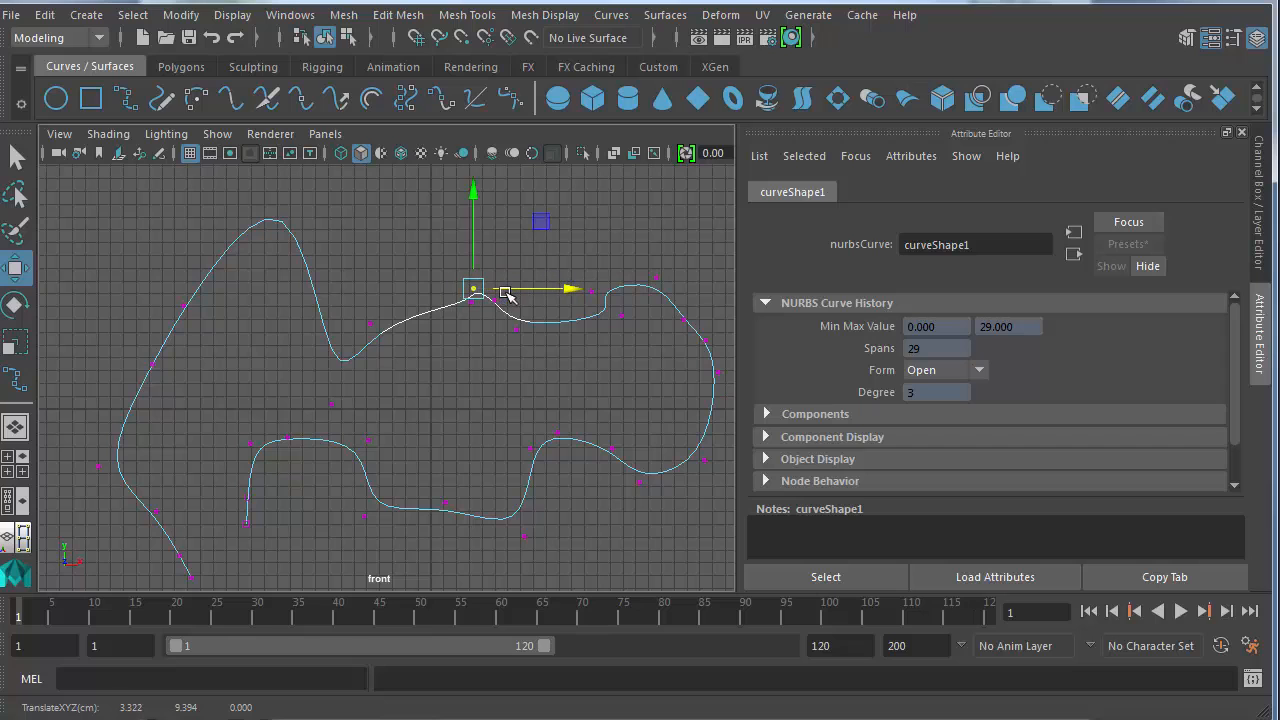
click(151, 363)
mouse_move(183, 364)
mouse_down()
mouse_move(209, 364)
mouse_move(168, 364)
mouse_up()
Step: Switch from curve points back to control vertices and lower the vertex beside the deep valley to about Y 3.2
right_drag(188, 300, 207, 242)
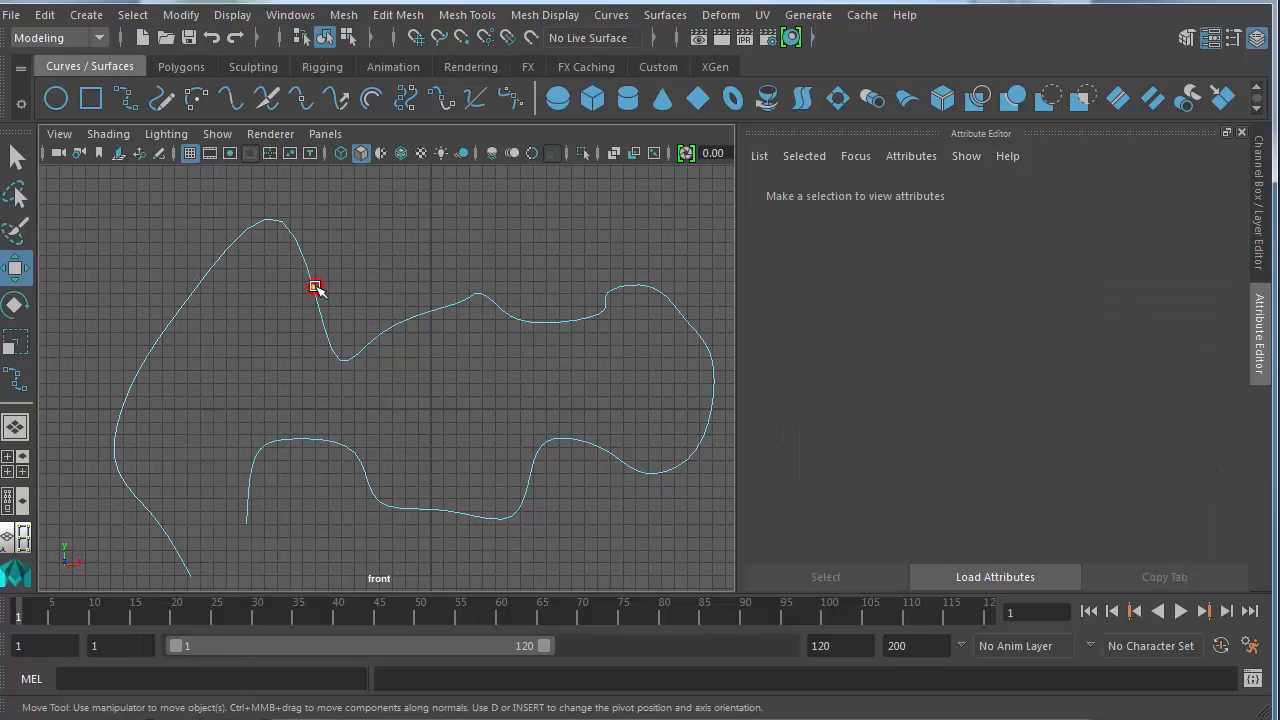
right_click(317, 307)
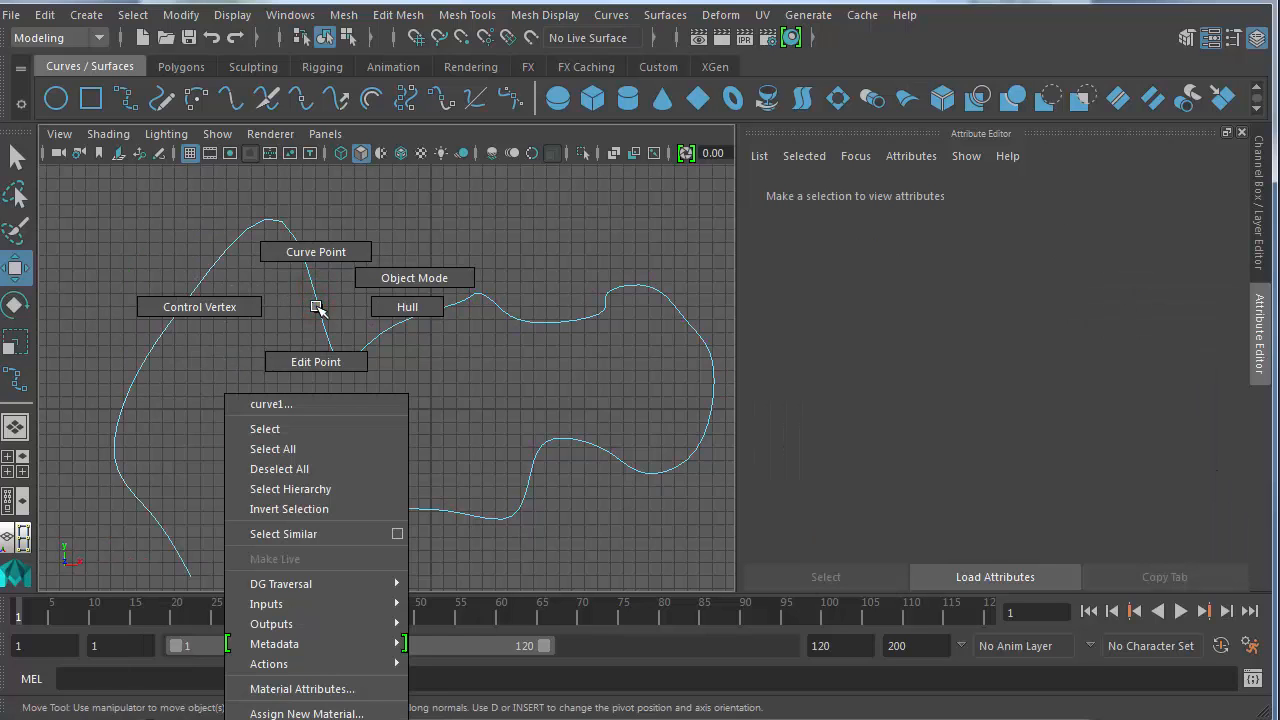
click(229, 306)
click(369, 326)
drag(370, 282, 372, 322)
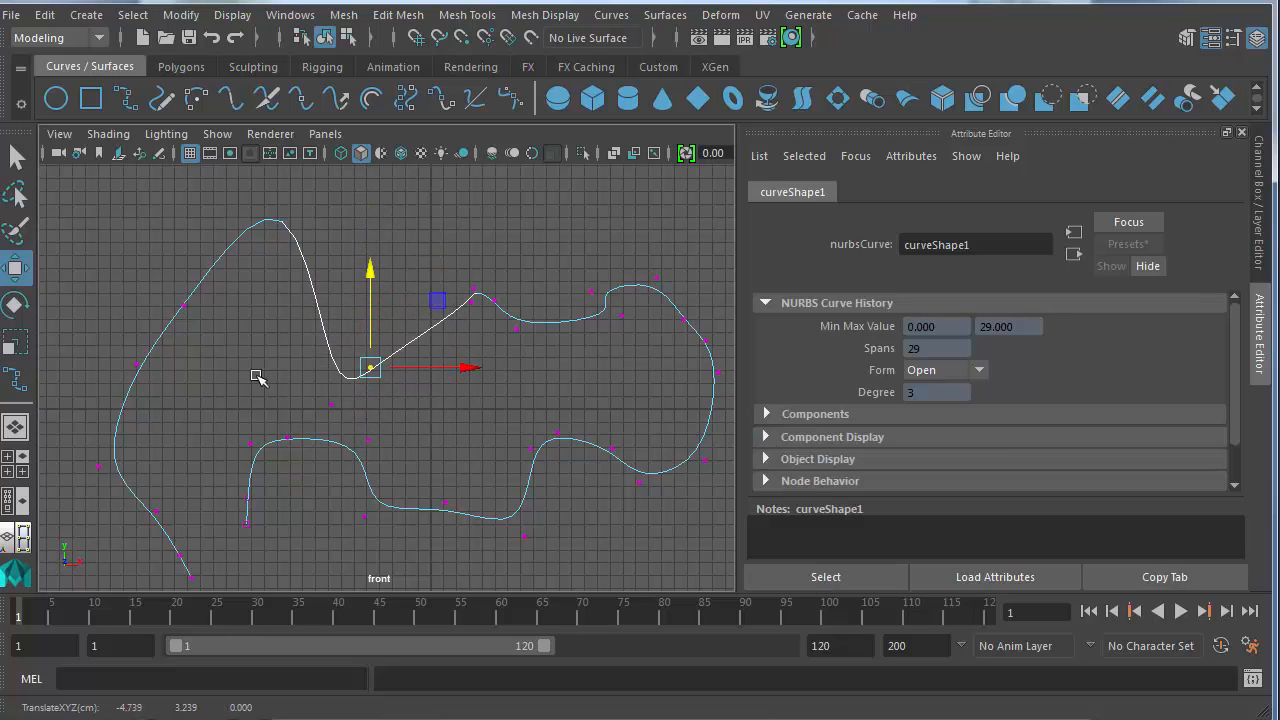
Step: Return to object mode and close the EP curve with Open/Close, and delete the closed curve
right_drag(175, 321, 229, 297)
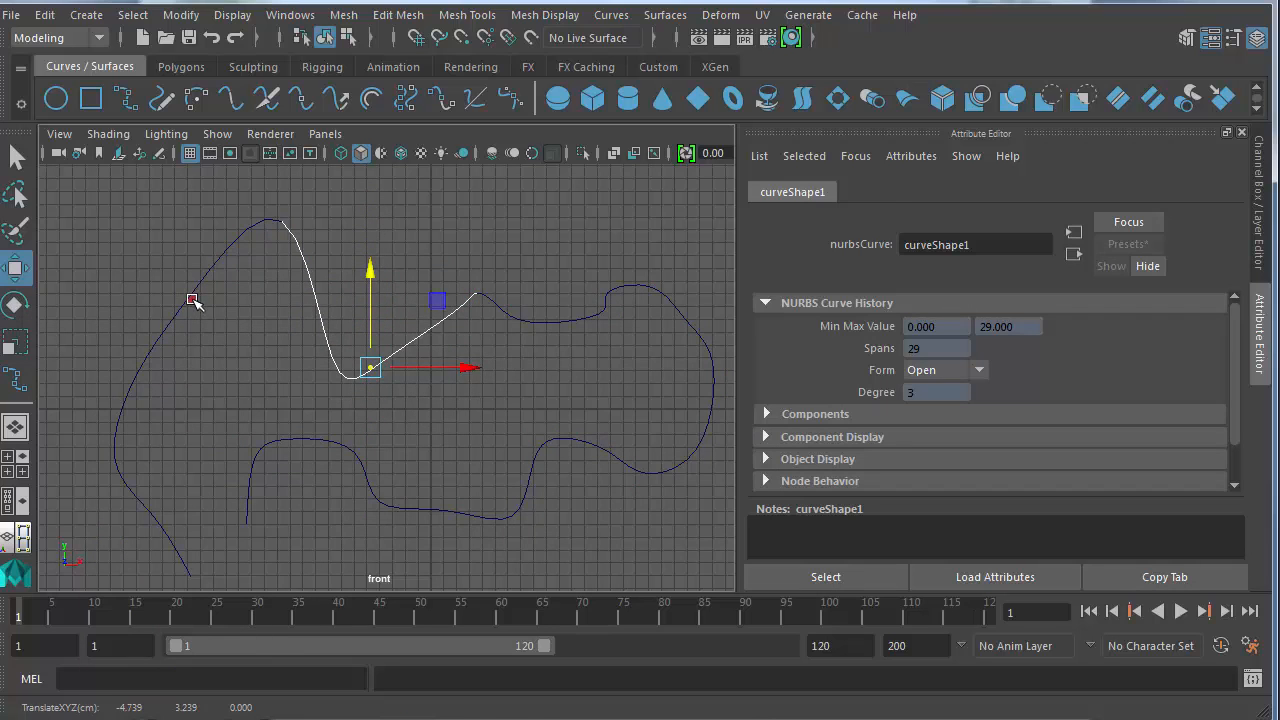
click(610, 14)
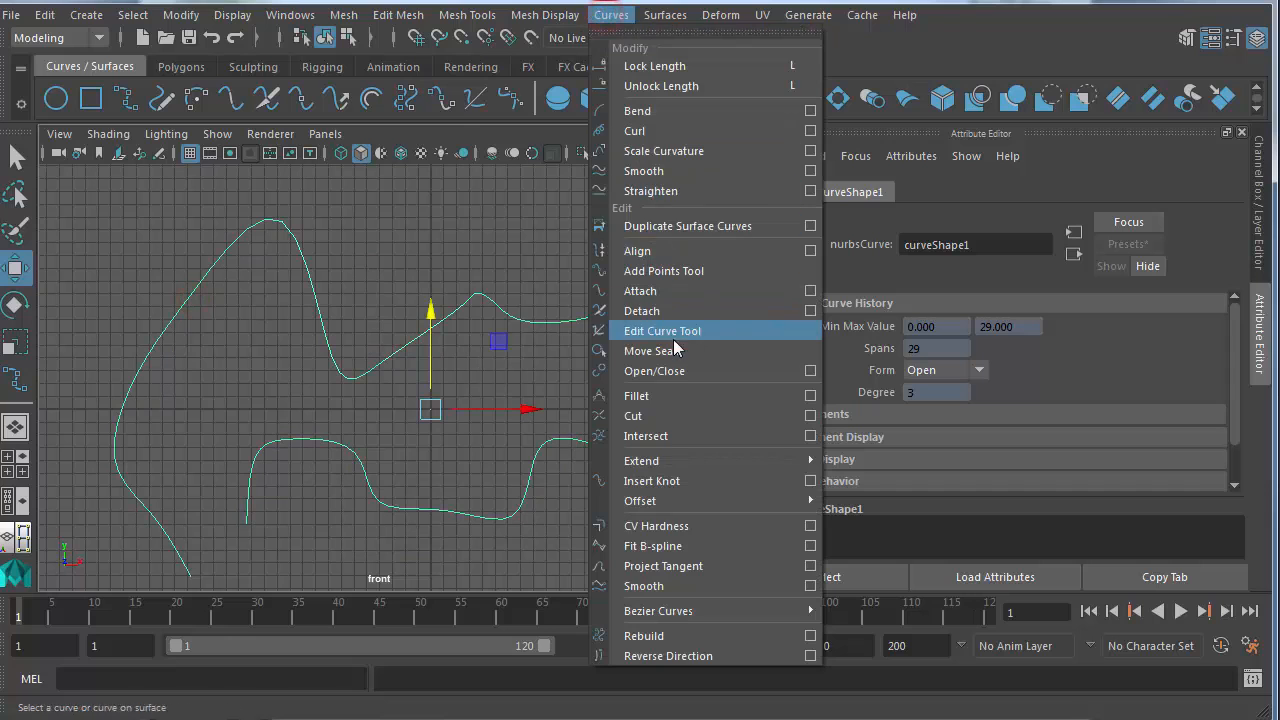
click(672, 370)
scroll(337, 517, down, 3)
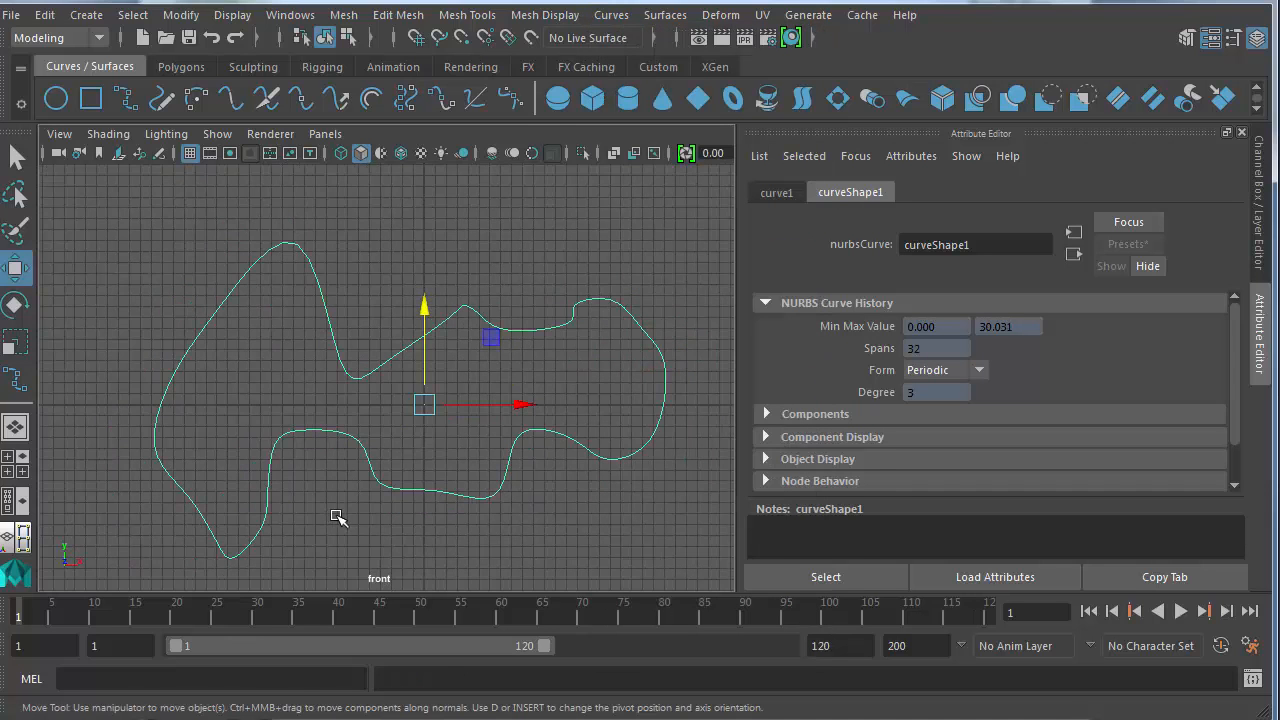
scroll(336, 521, up, 4)
key(Delete)
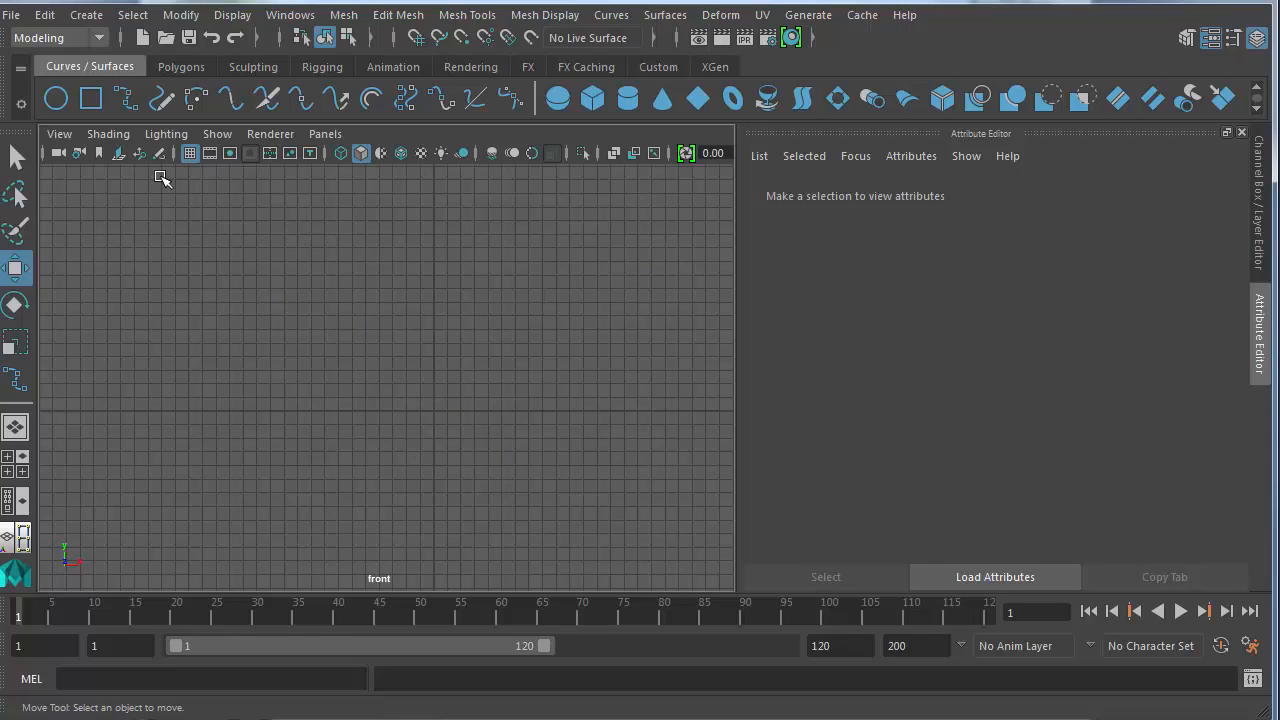
Step: Start a Bezier curve in the front view with five corner anchors zigzagging upward across the -X side
click(86, 15)
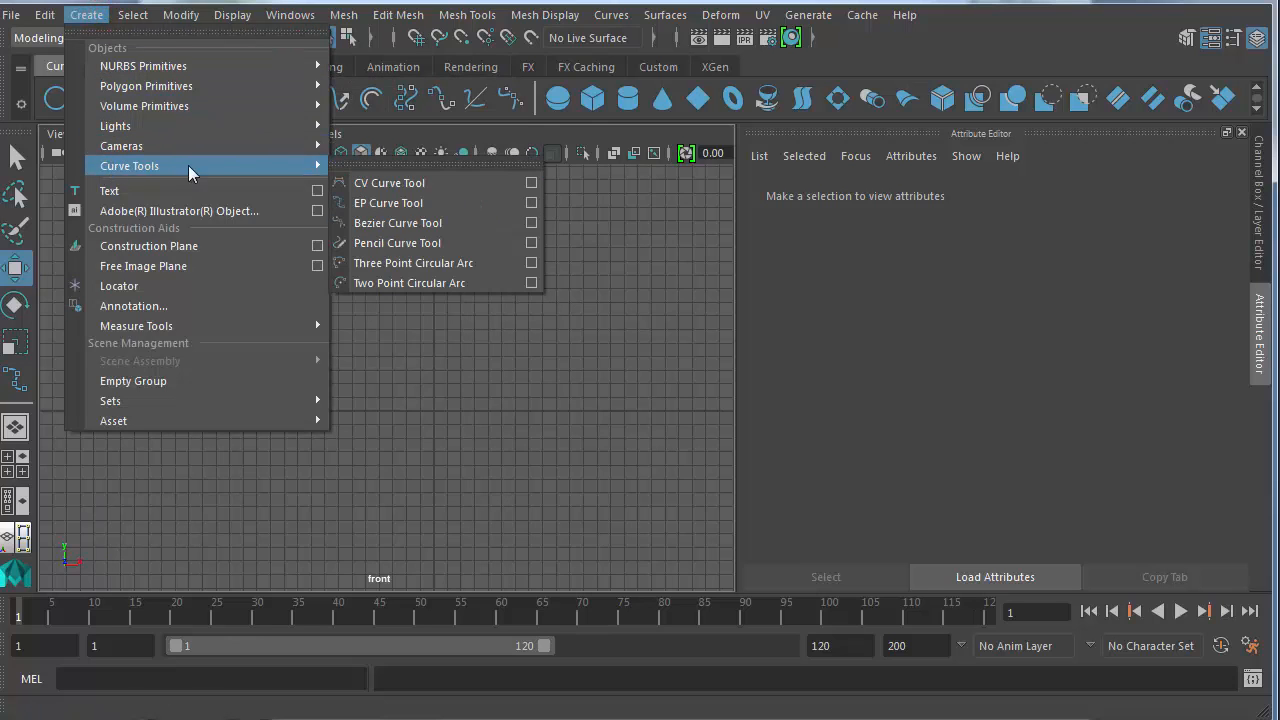
mouse_move(280, 165)
click(423, 223)
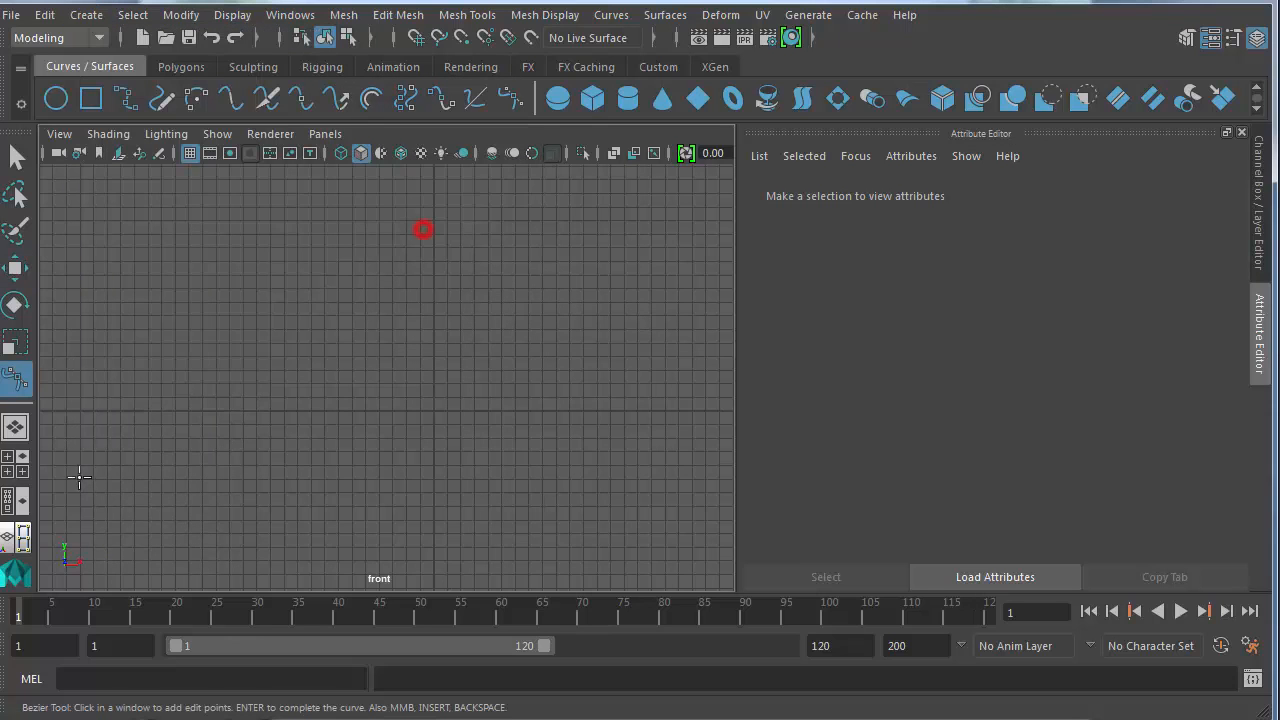
click(139, 452)
click(160, 295)
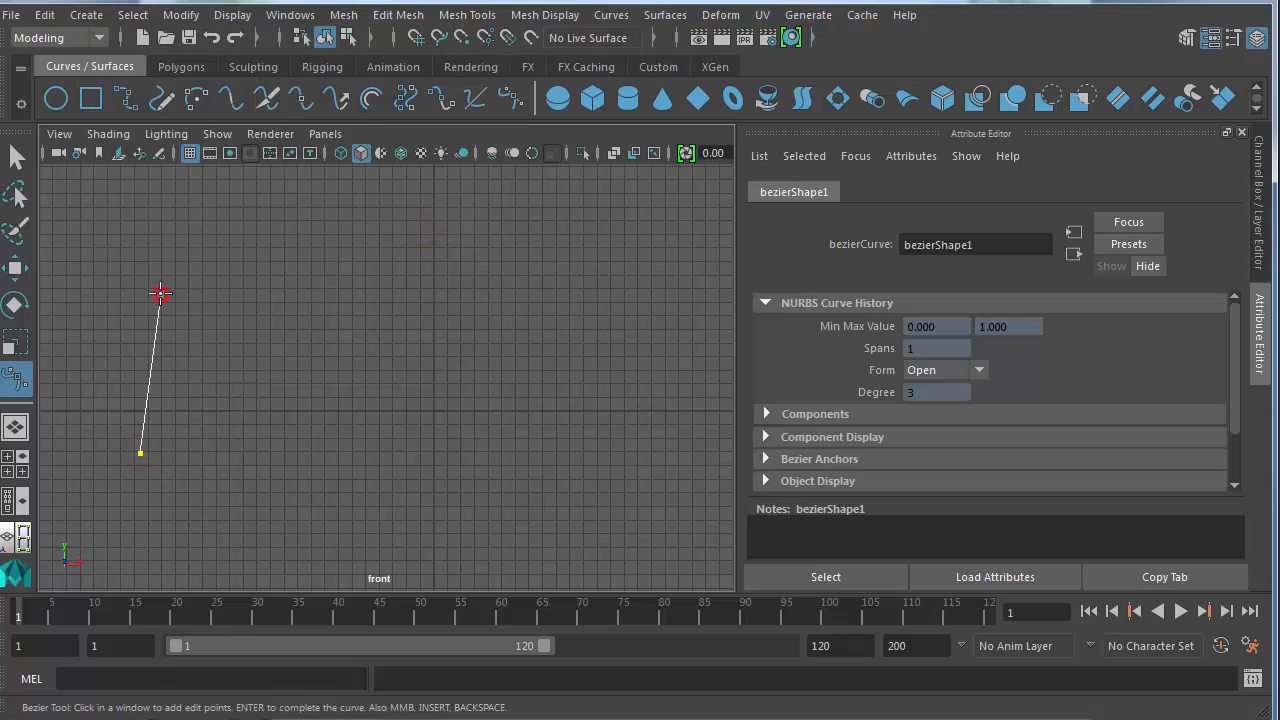
click(247, 347)
click(280, 250)
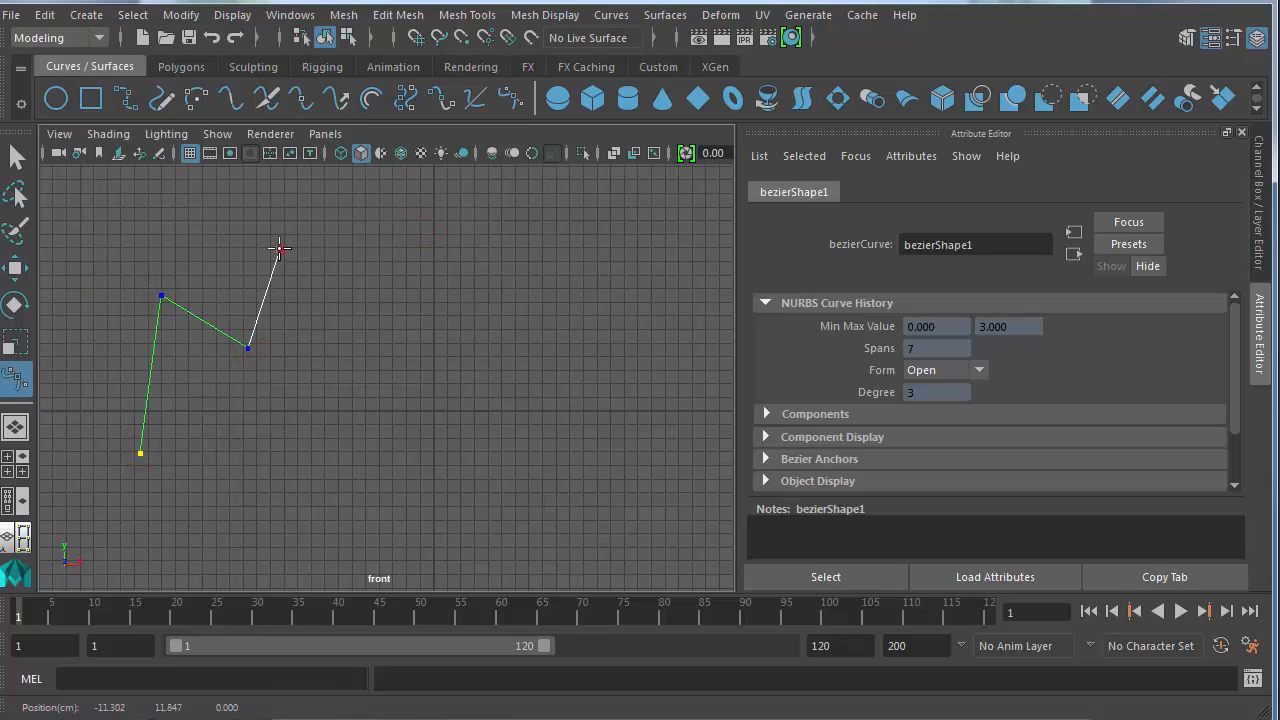
click(337, 328)
Step: Continue the Bezier curve with five smooth anchors, pulling out tangents to arch over the +X side and loop back inward
drag(450, 255, 510, 267)
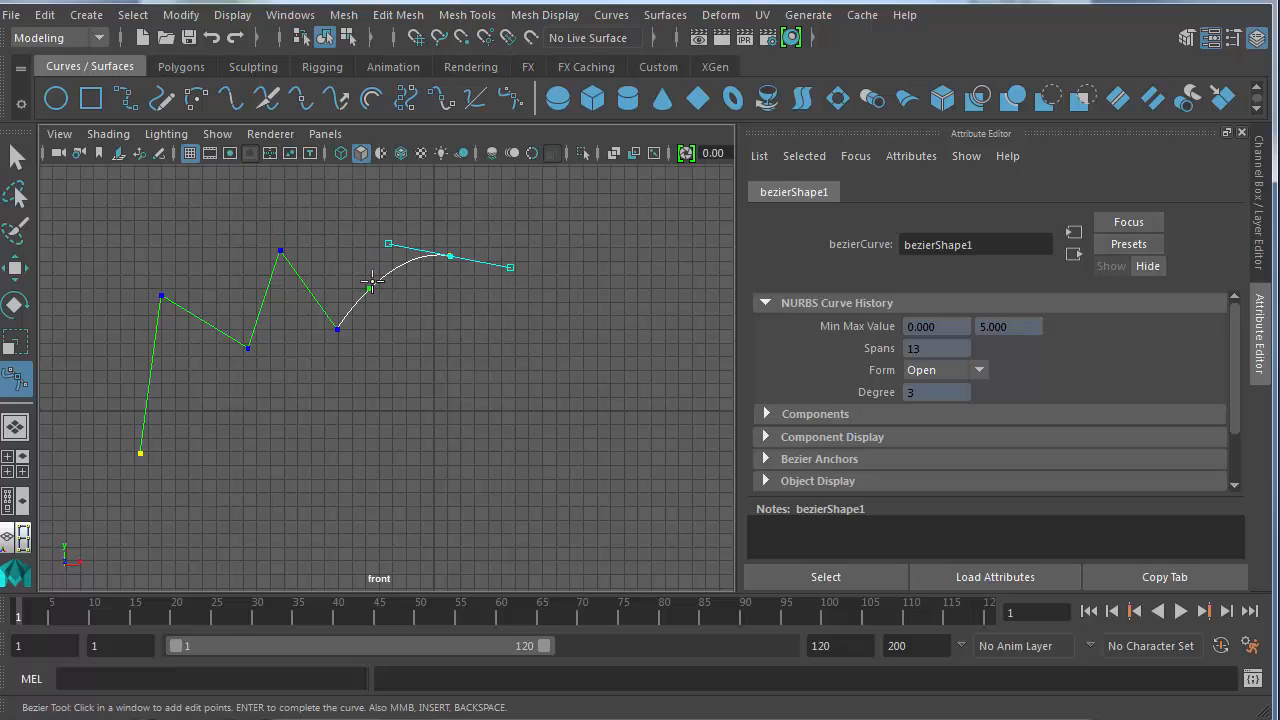
drag(540, 337, 565, 363)
drag(599, 419, 595, 477)
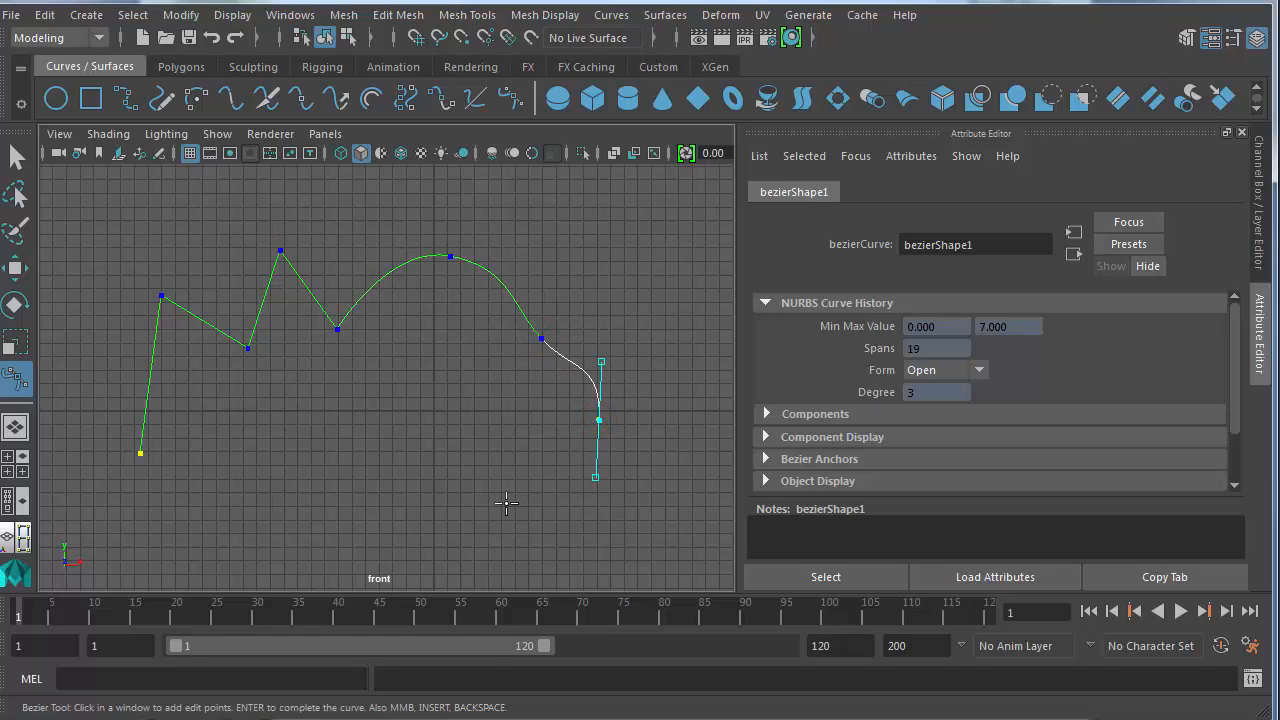
drag(501, 511, 593, 548)
drag(363, 383, 279, 434)
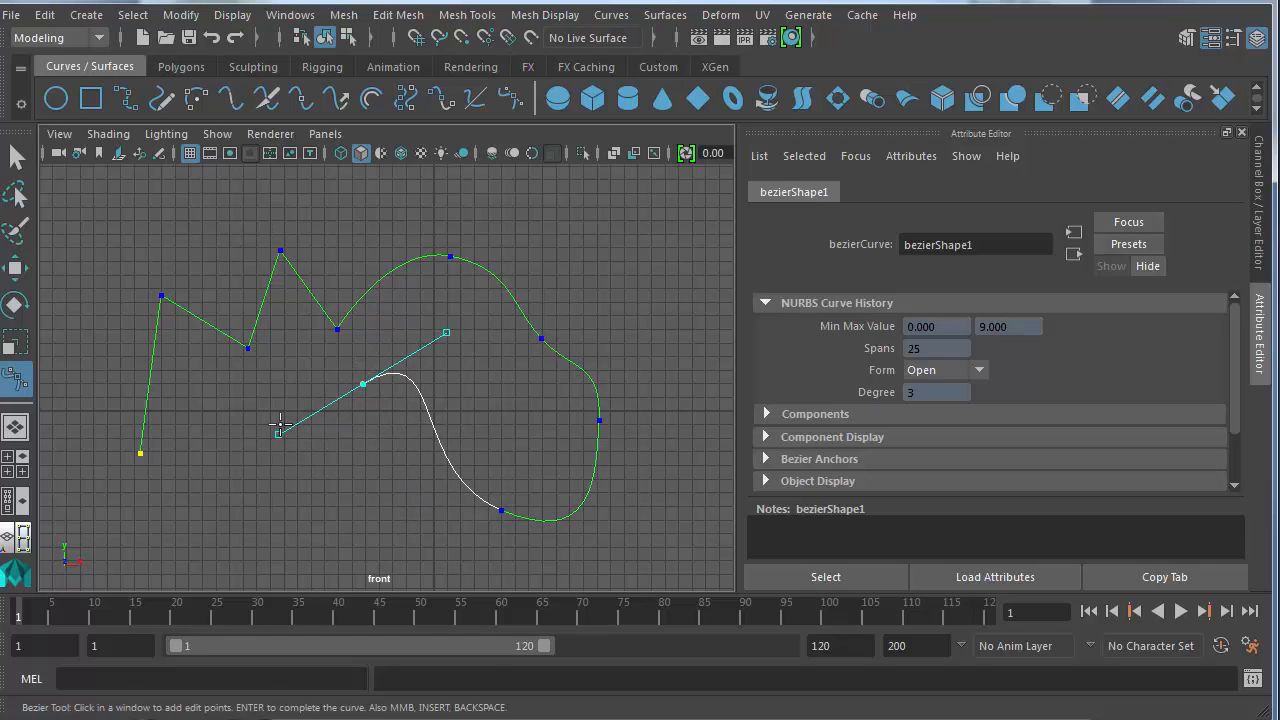
Step: Bring the Bezier curve back to its starting point with eight more corner anchors and finish it
click(338, 533)
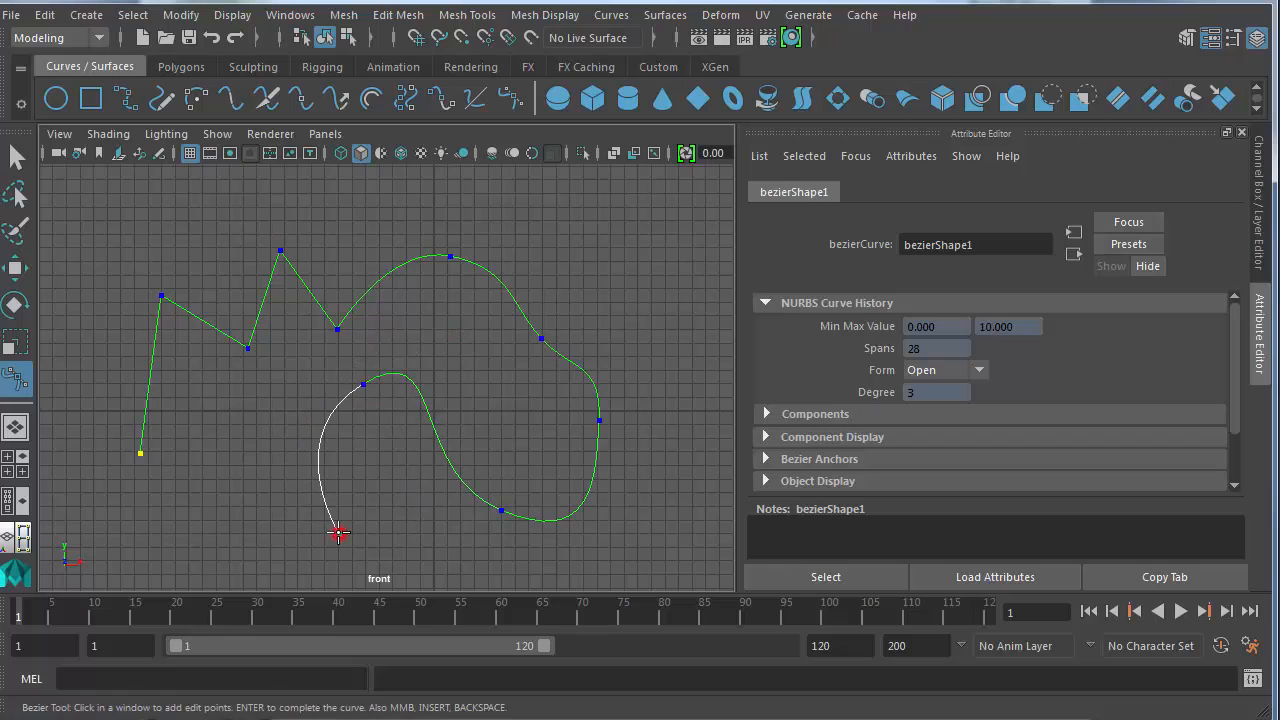
click(252, 524)
click(246, 452)
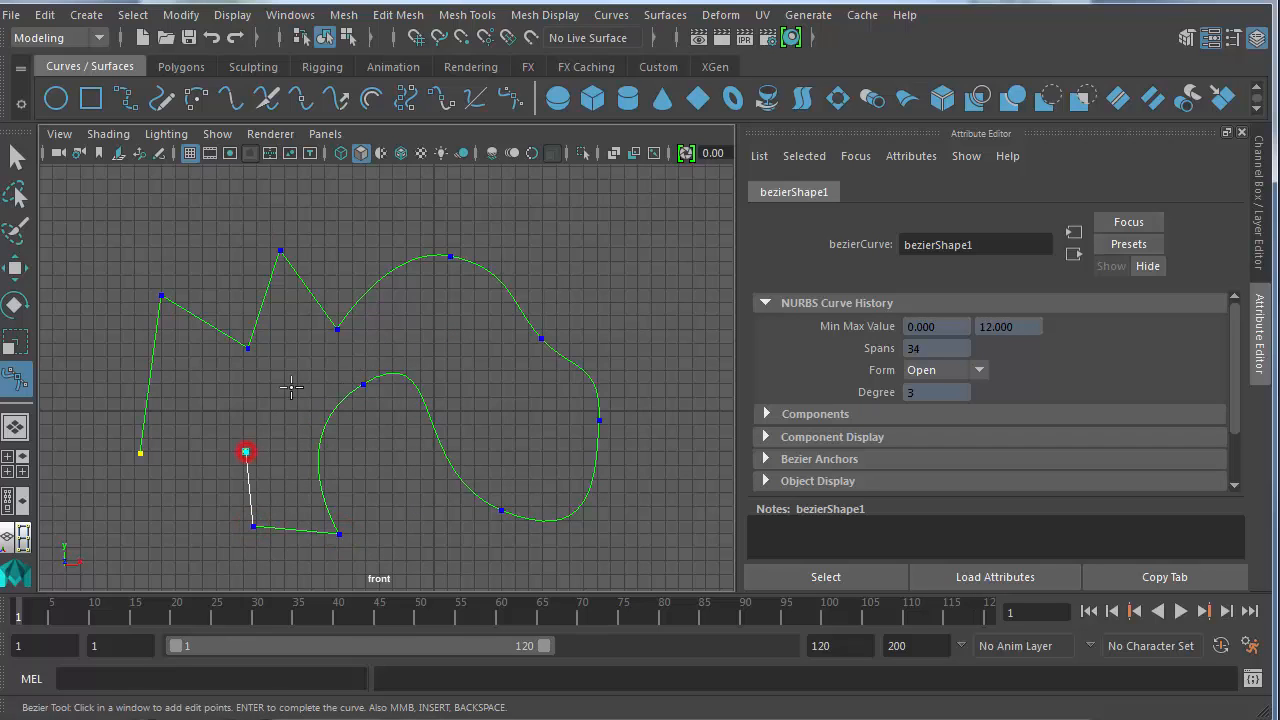
click(292, 389)
click(233, 422)
click(208, 443)
click(196, 484)
click(140, 453)
key(Return)
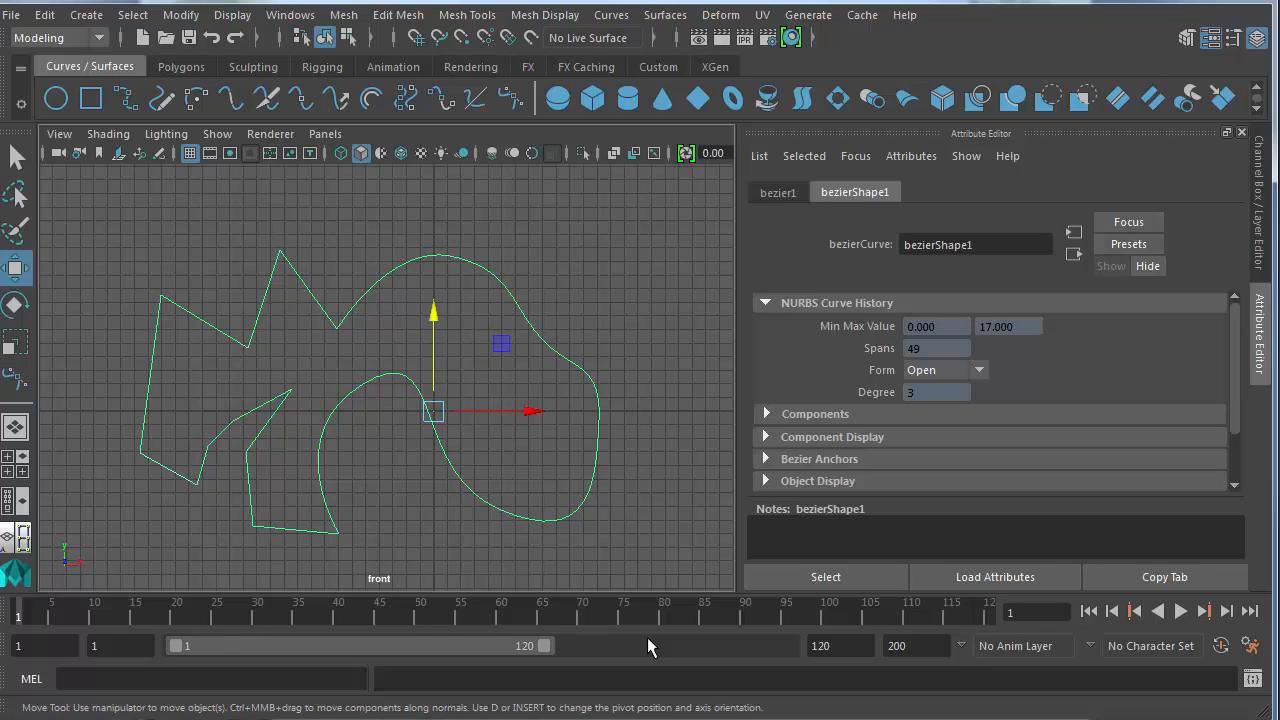
Step: Delete the finished Bezier curve to empty the front view
key(Delete)
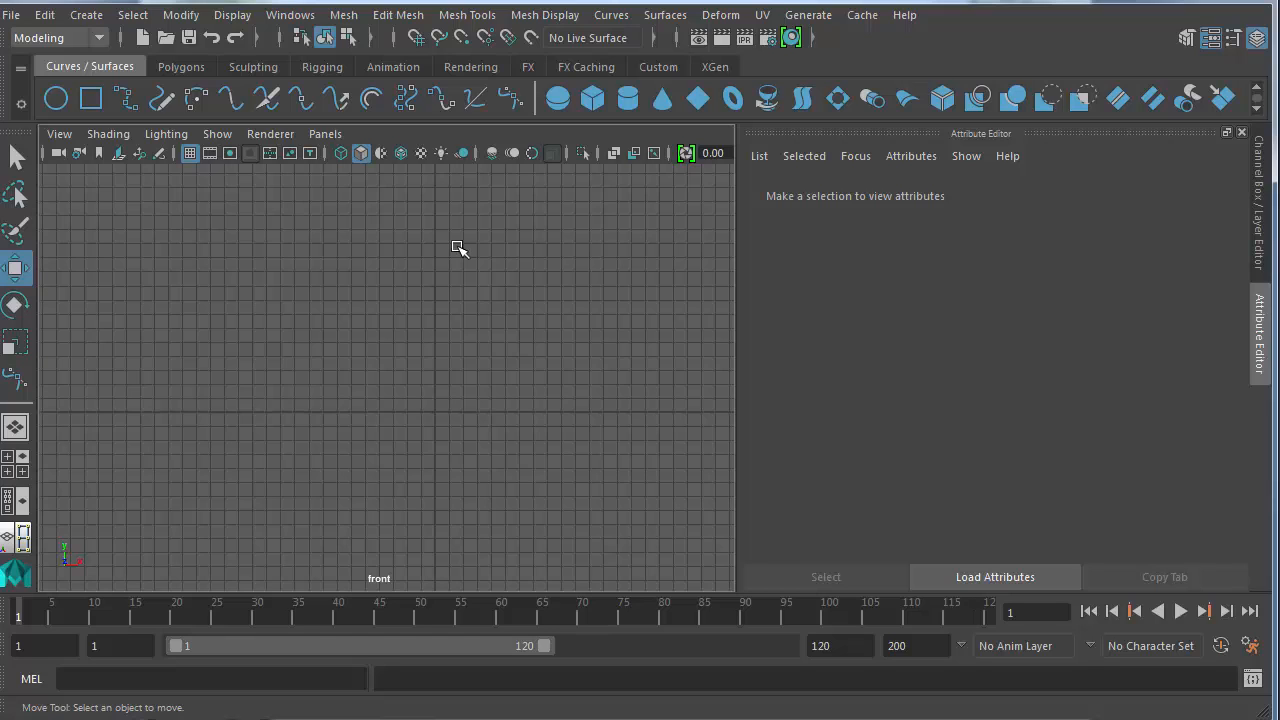
scroll(537, 269, down, 1)
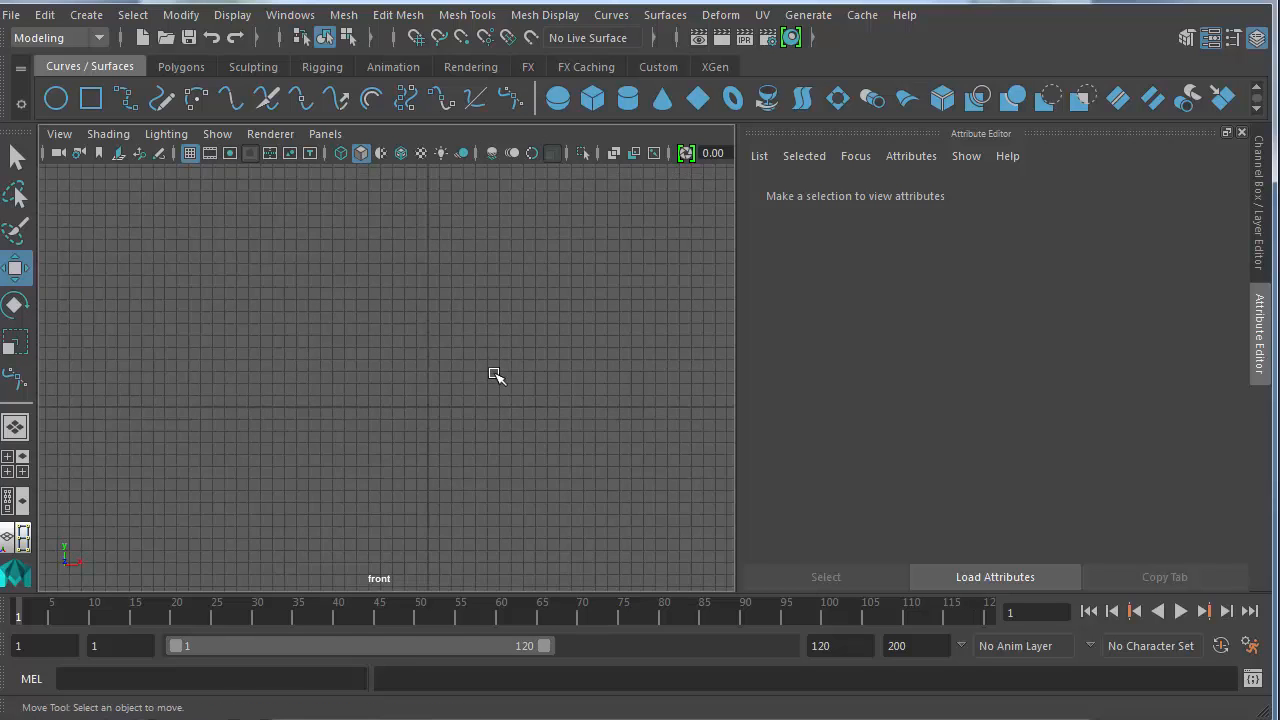
alt+middle_drag(458, 374, 442, 381)
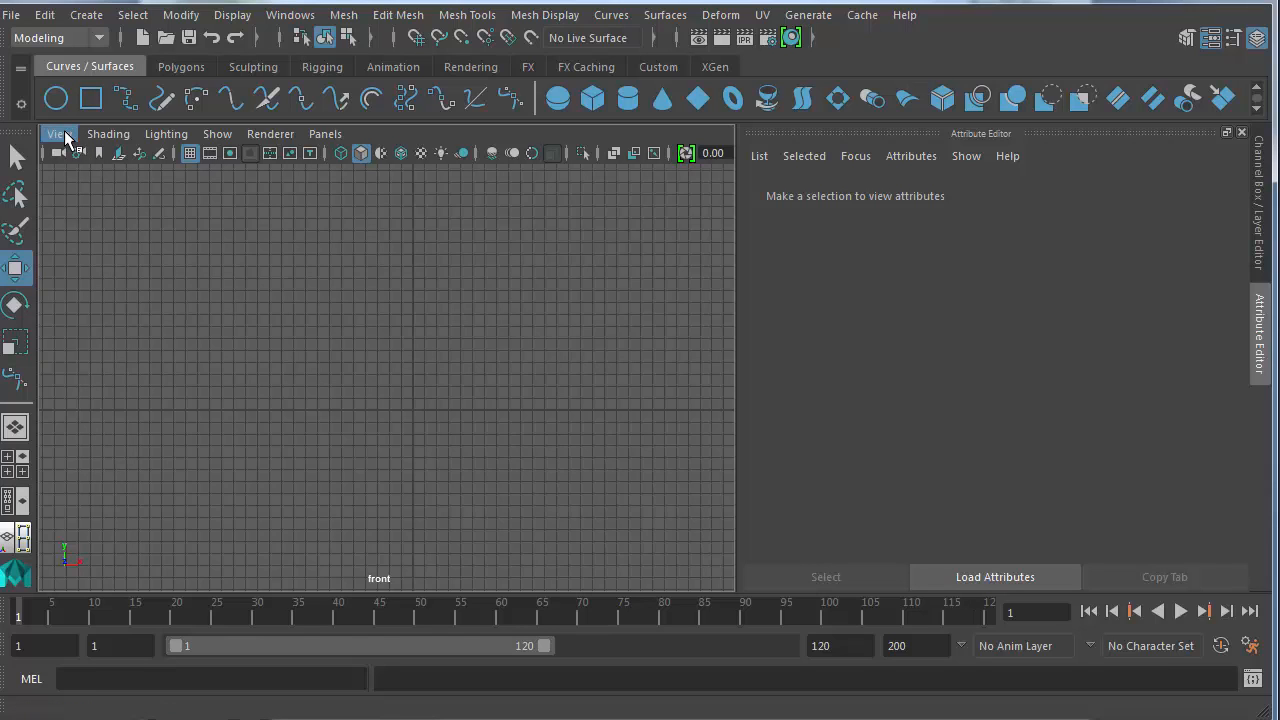
scroll(360, 444, down, 3)
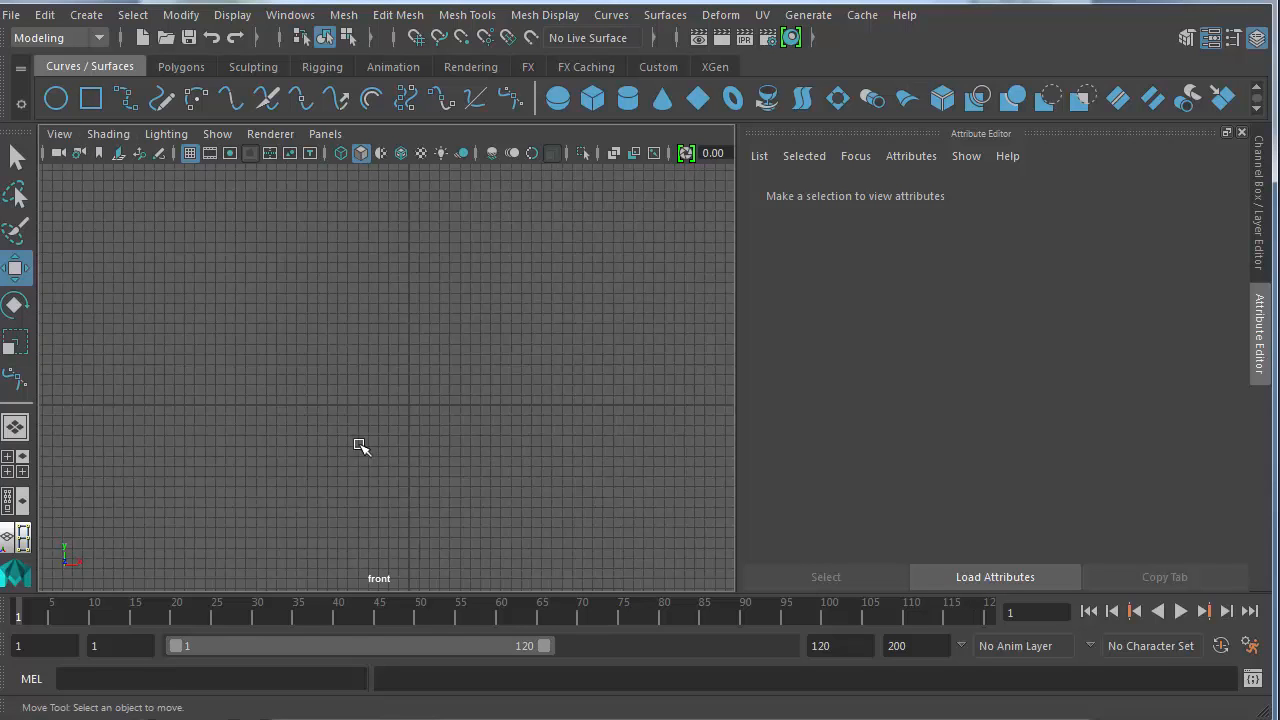
scroll(354, 424, up, 5)
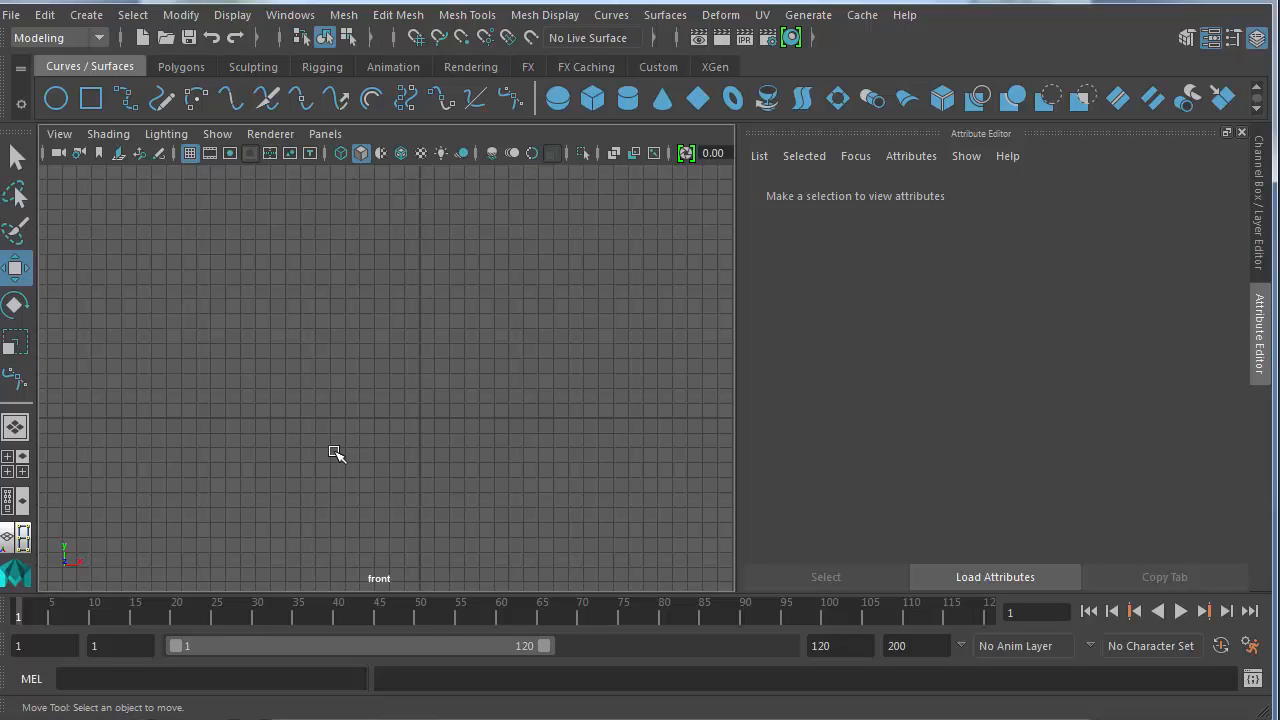
scroll(335, 452, down, 1)
key(space)
drag(416, 452, 376, 426)
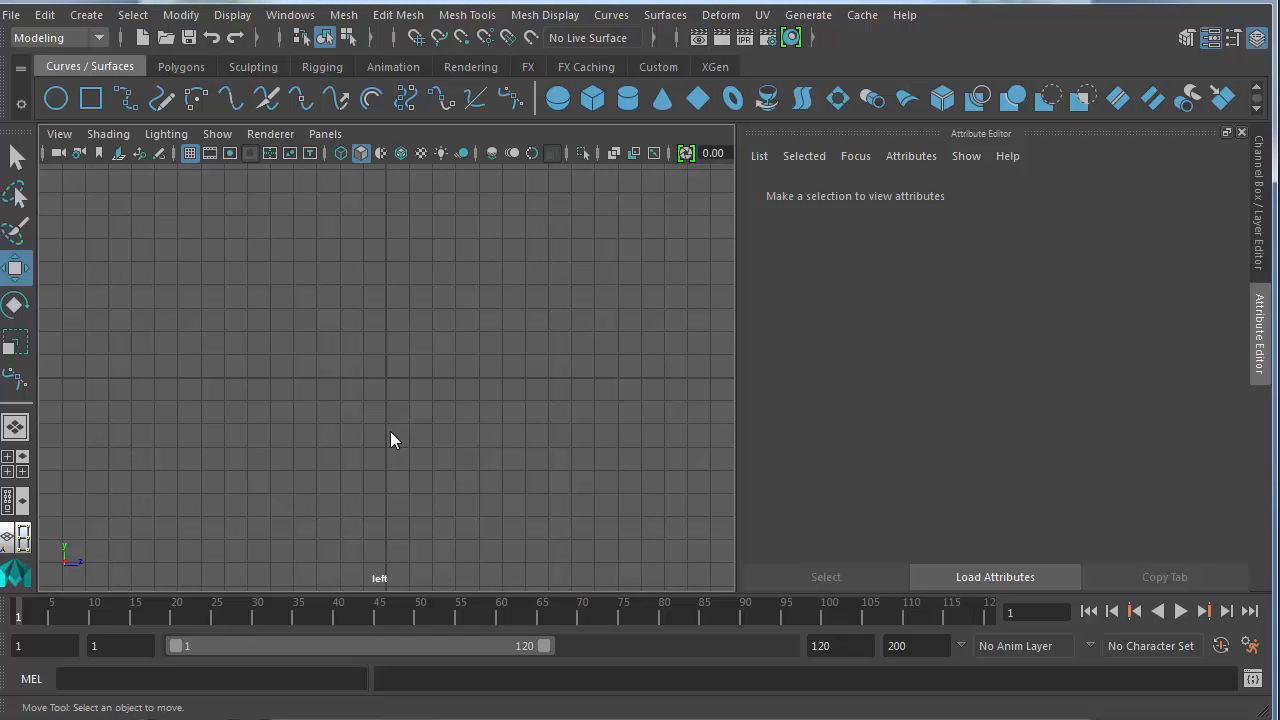
click(16, 428)
key(space)
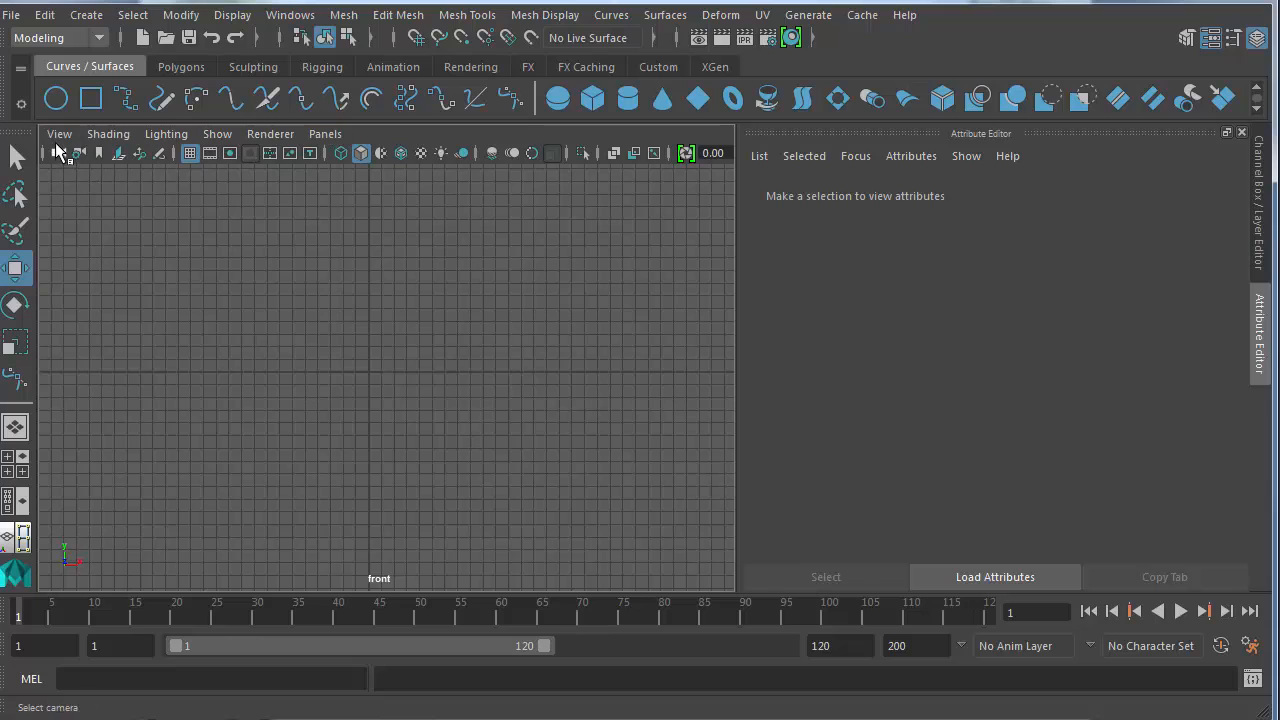
Step: Import WineGlass.jpg from the Desktop as an image plane in the front view
click(59, 134)
mouse_move(82, 510)
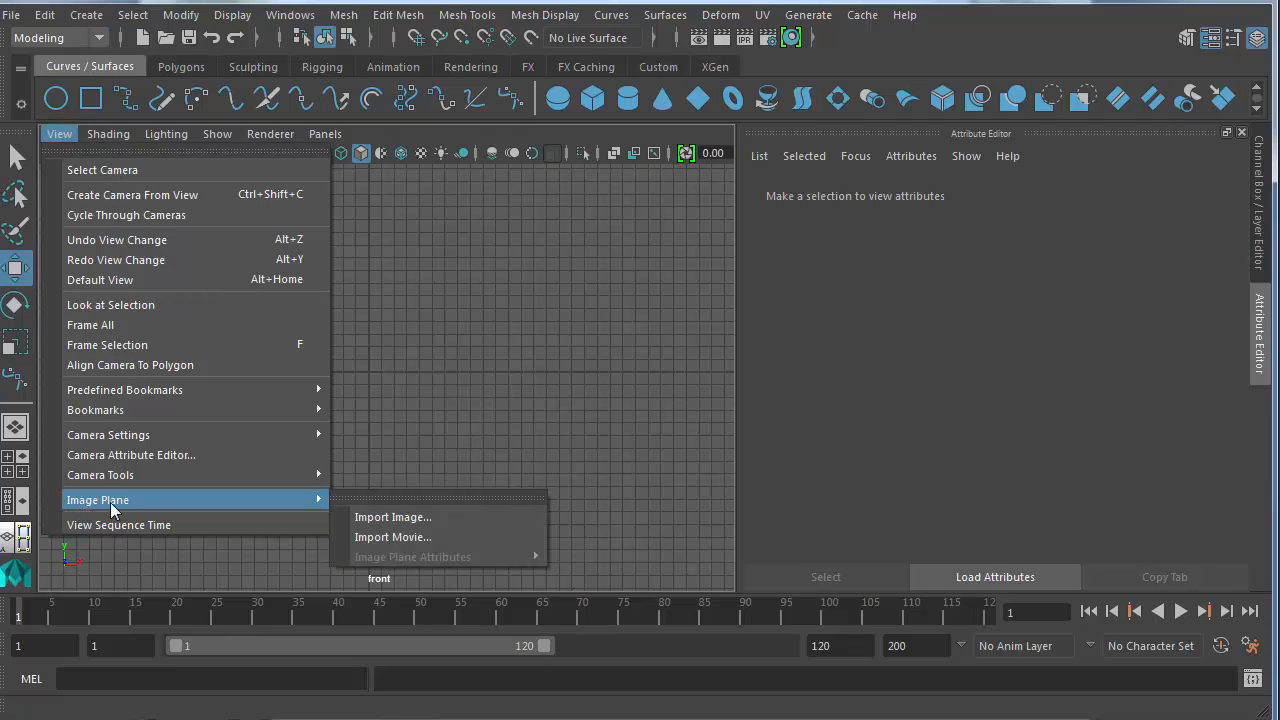
click(393, 512)
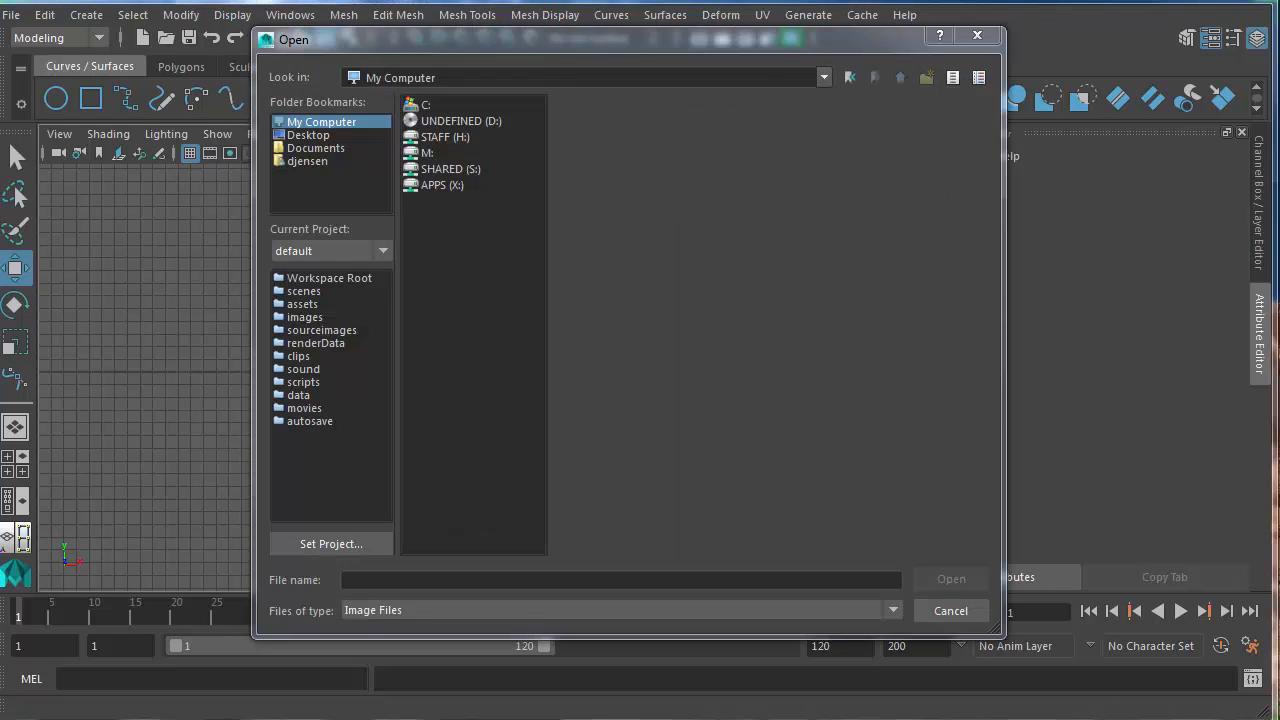
click(308, 135)
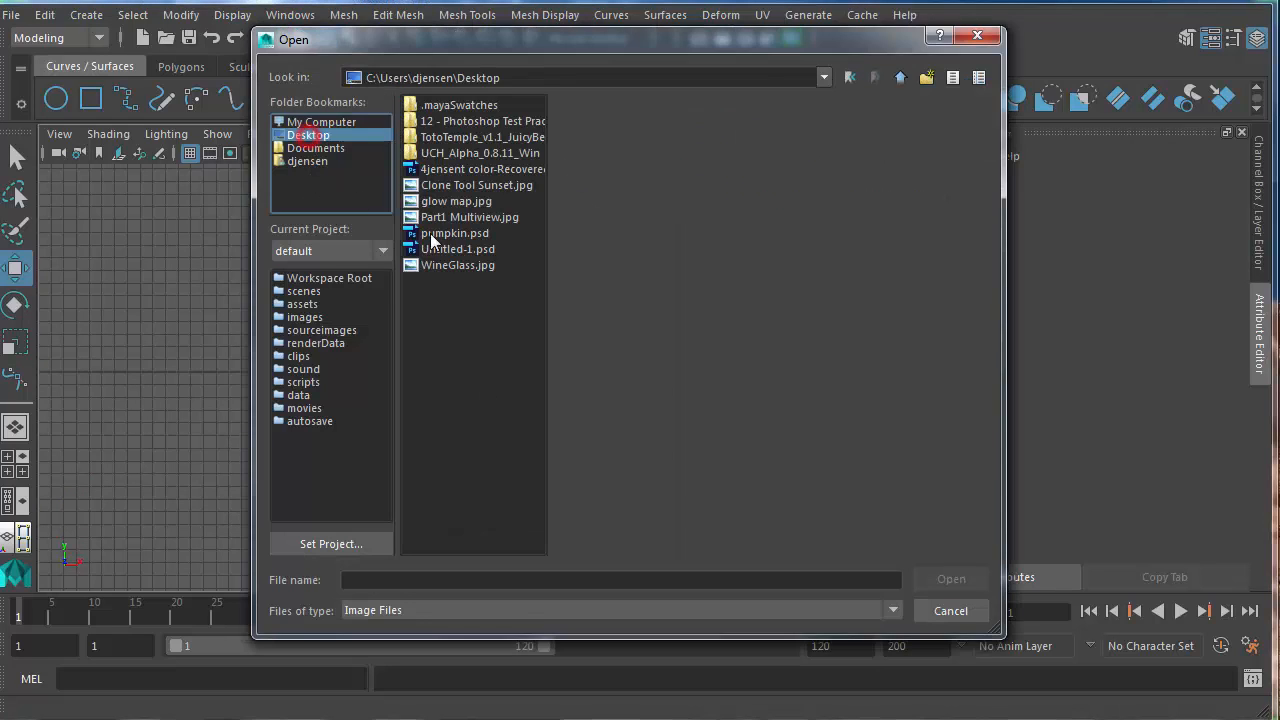
click(455, 265)
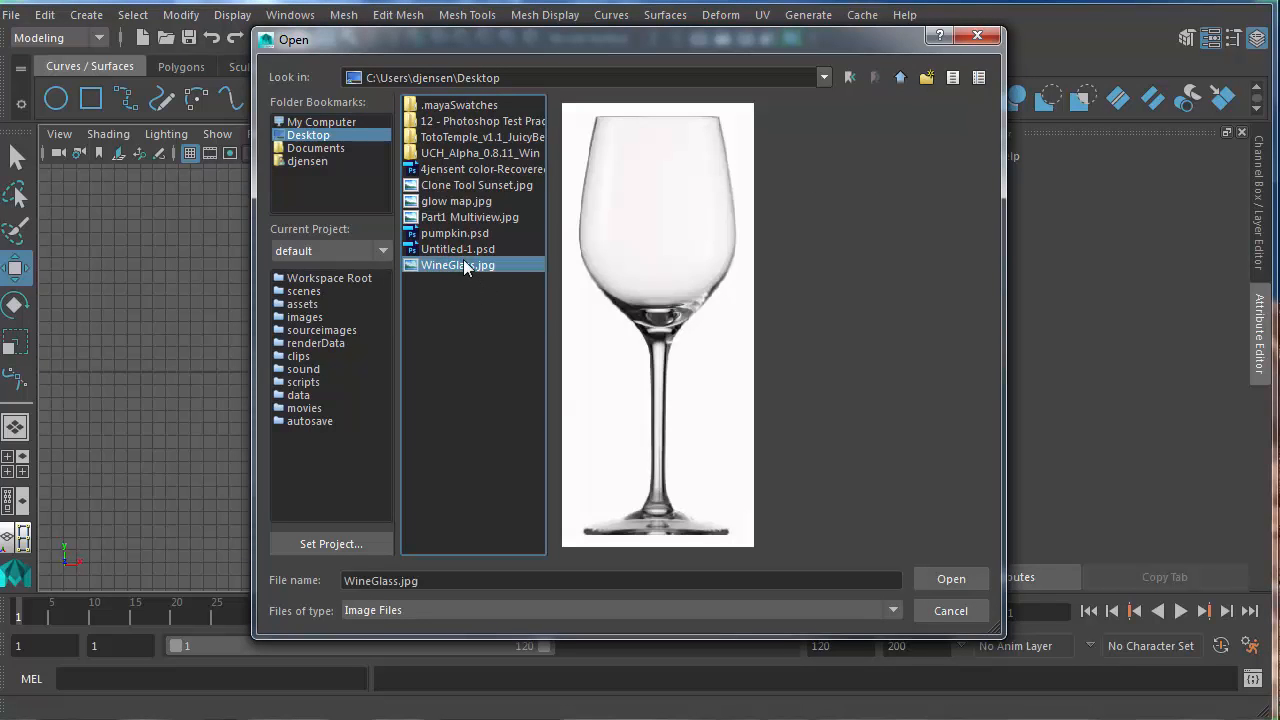
double_click(462, 263)
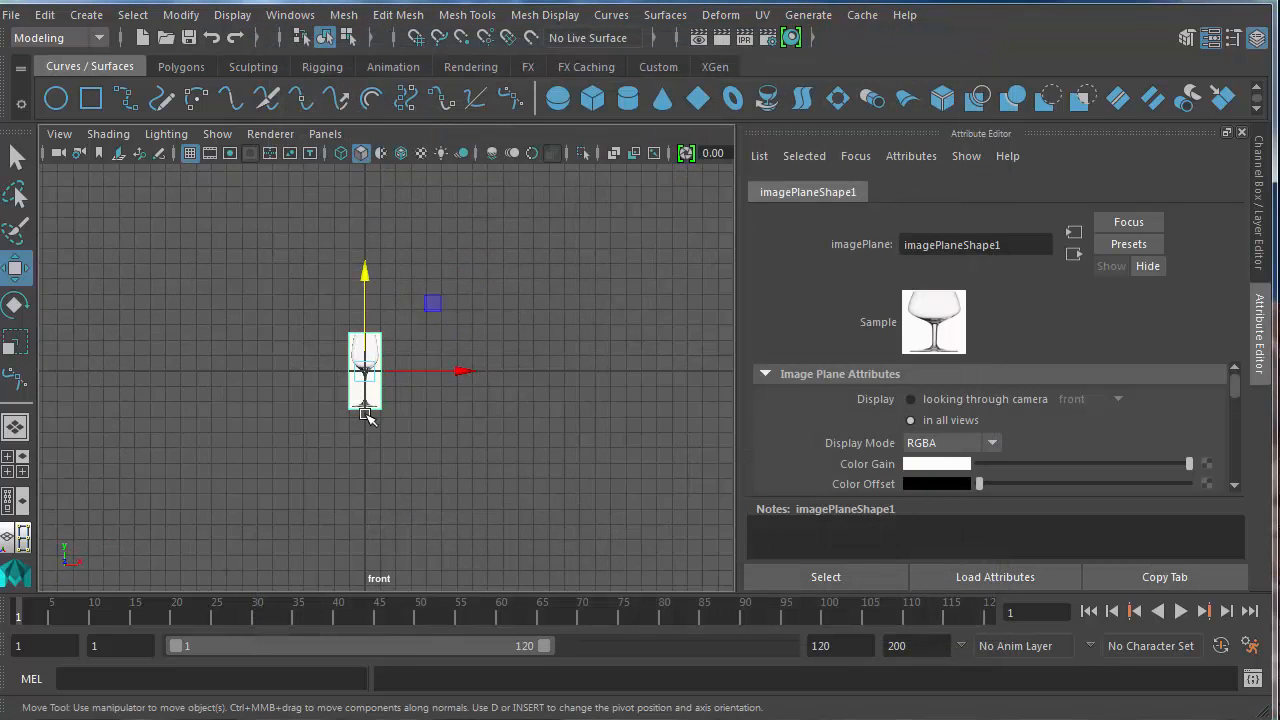
Step: Scale the wine glass image plane up uniformly to several times its imported size
scroll(366, 416, up, 4)
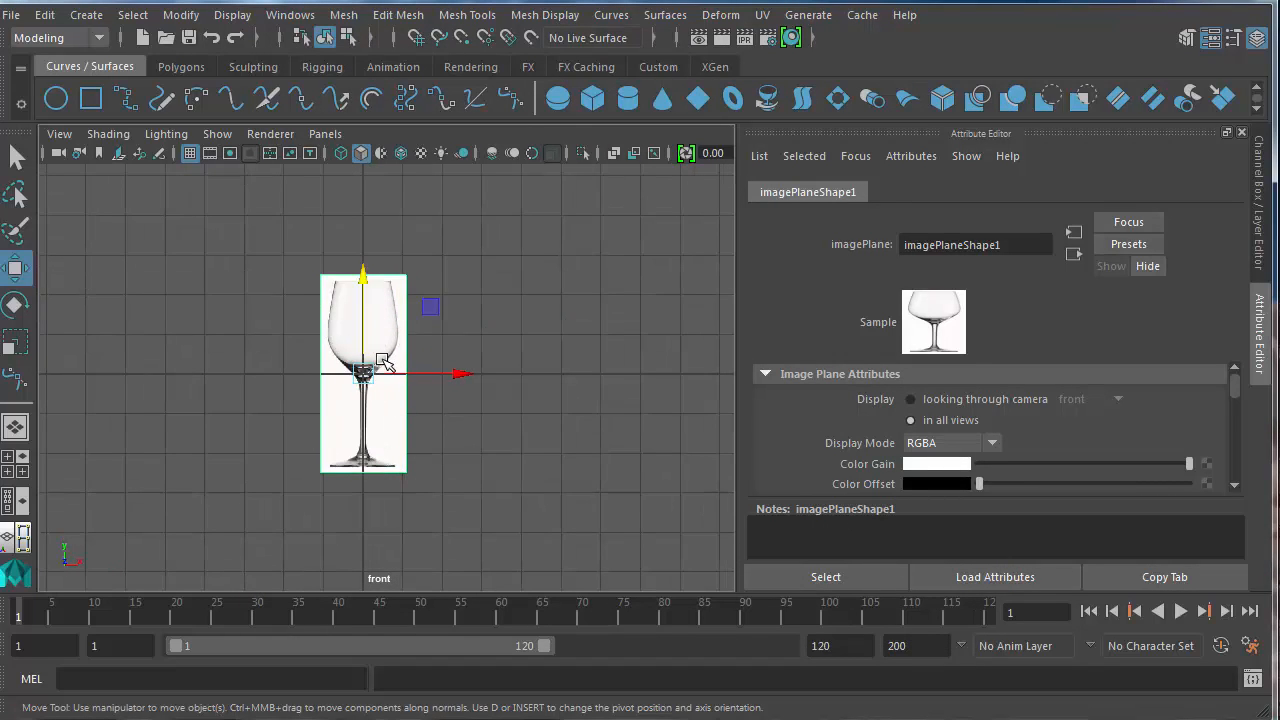
key(r)
scroll(369, 375, down, 2)
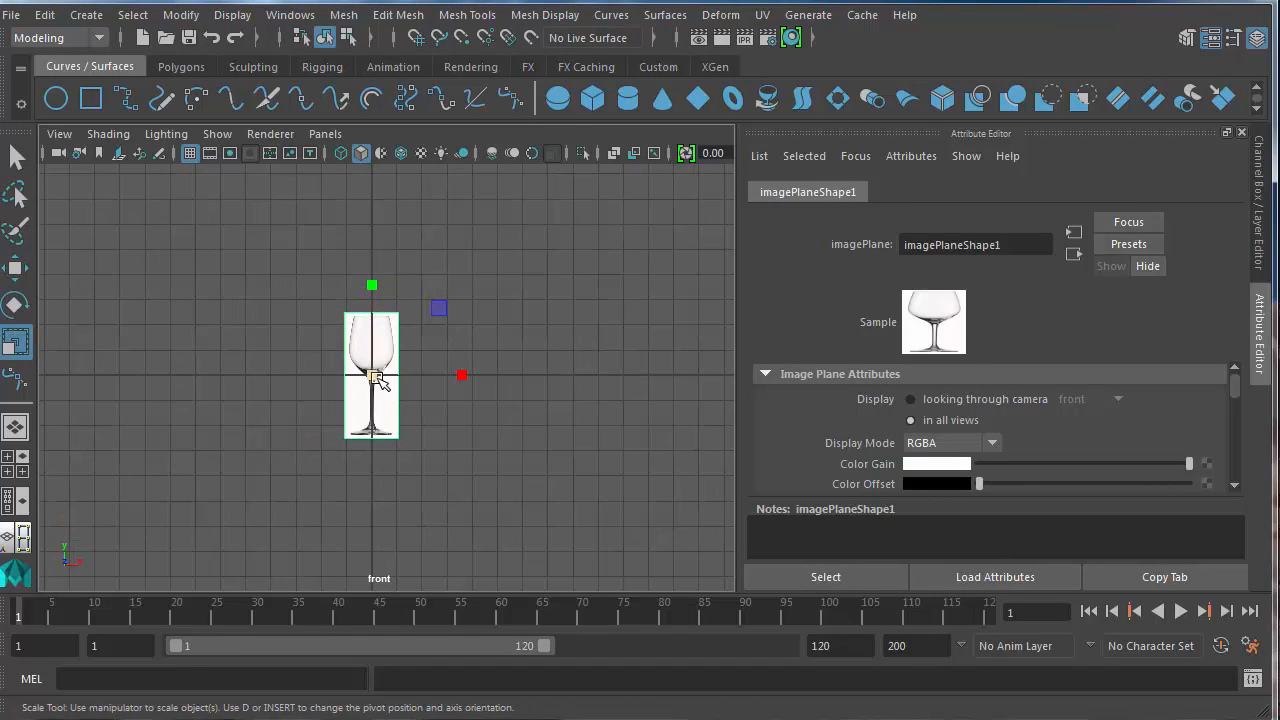
drag(375, 375, 416, 342)
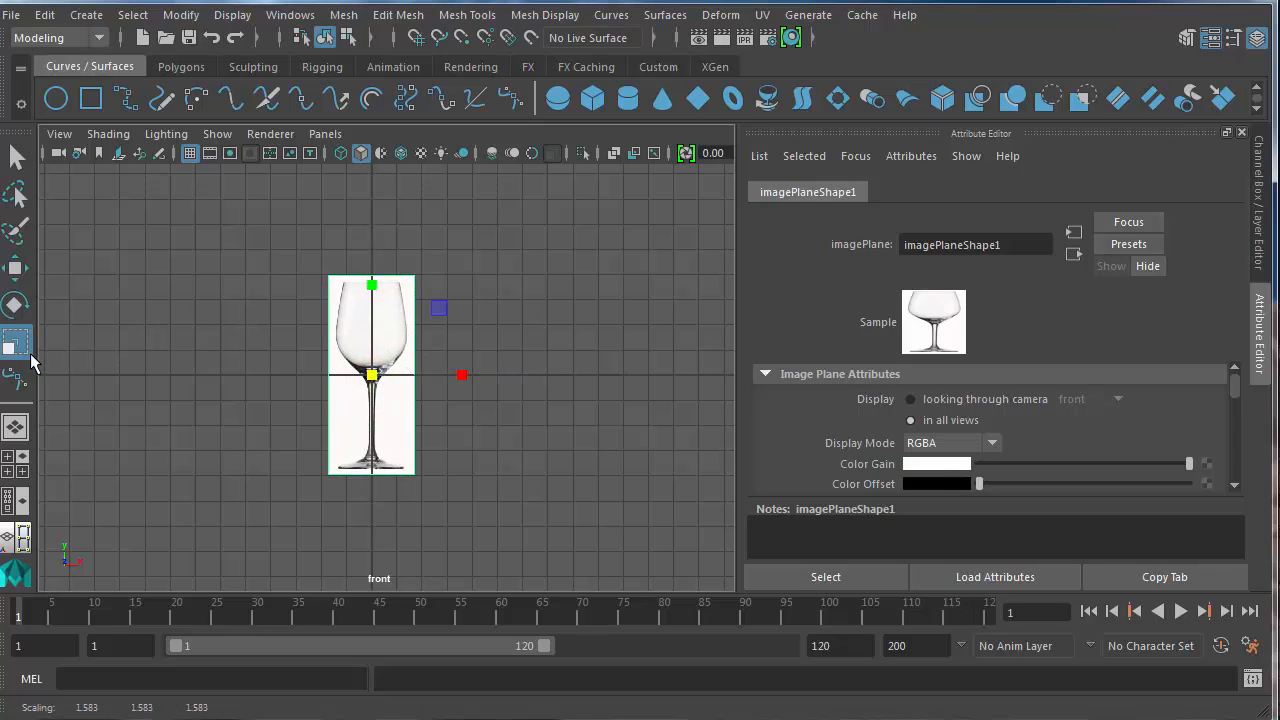
drag(376, 377, 578, 232)
scroll(537, 334, down, 3)
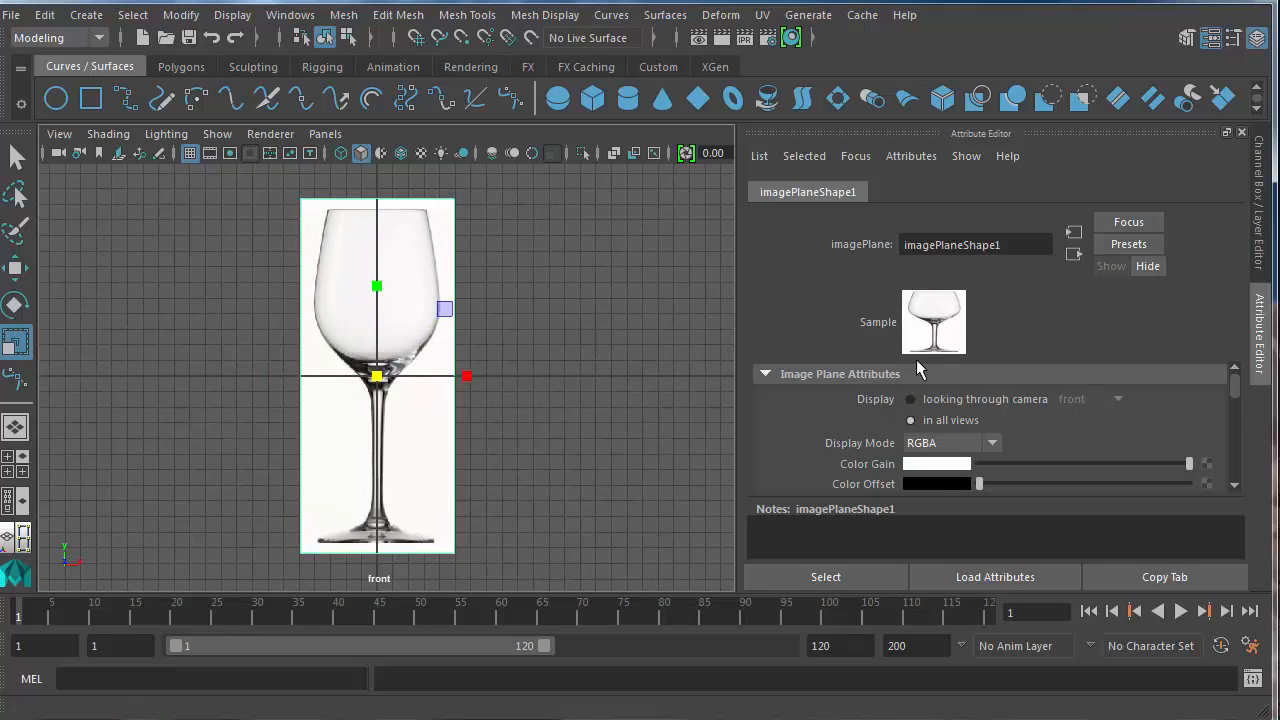
Step: Dim the wine glass image plane by lowering Color Gain to a mid grey, and scale the plane slightly larger uniformly
drag(1100, 464, 1060, 465)
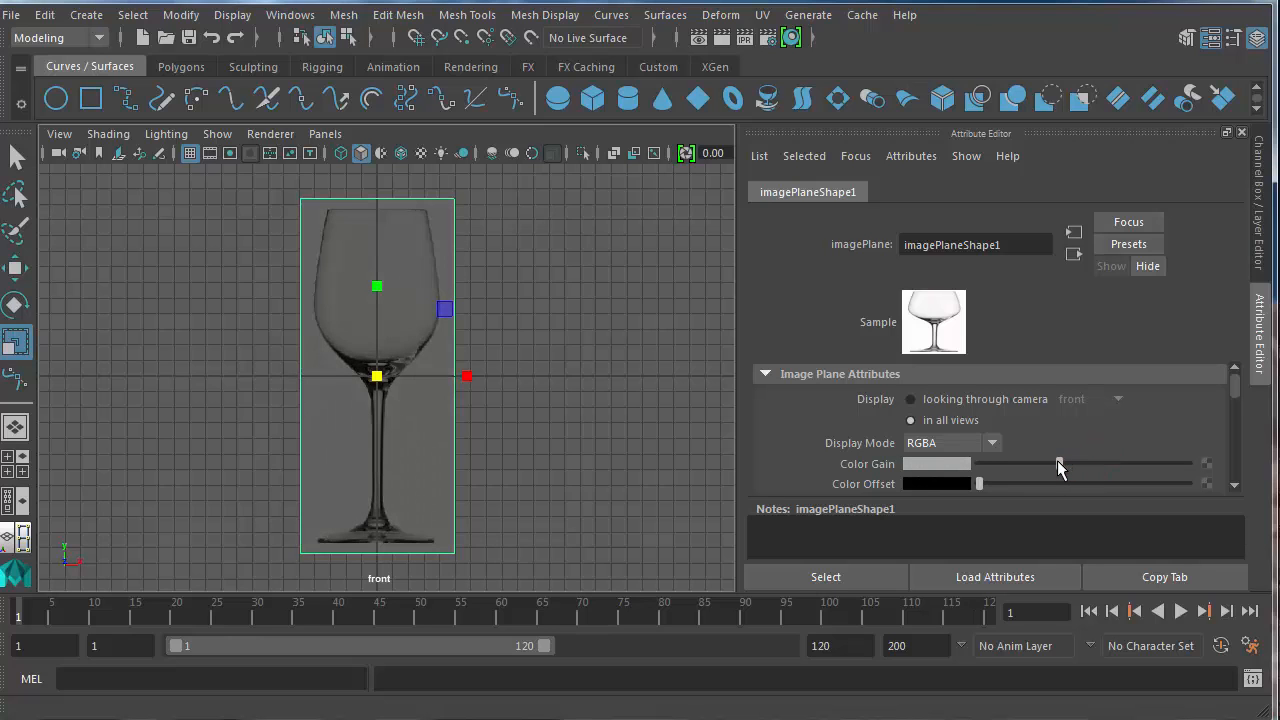
click(497, 386)
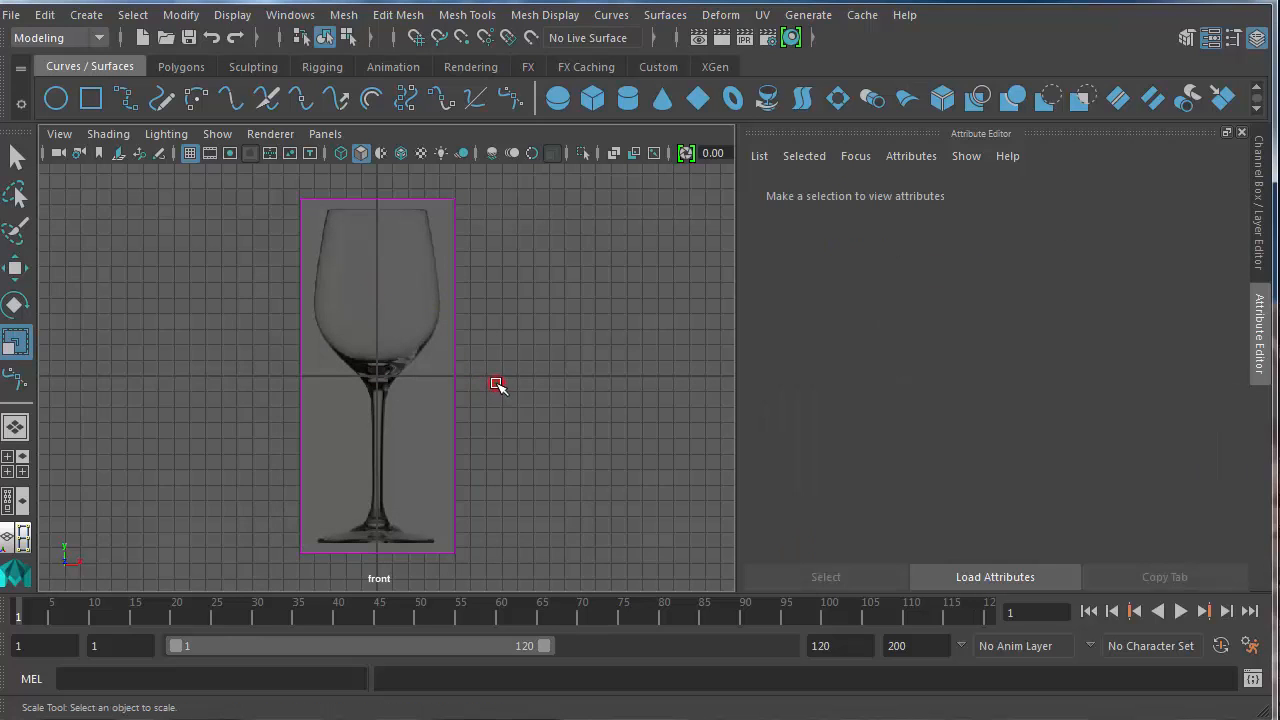
click(415, 380)
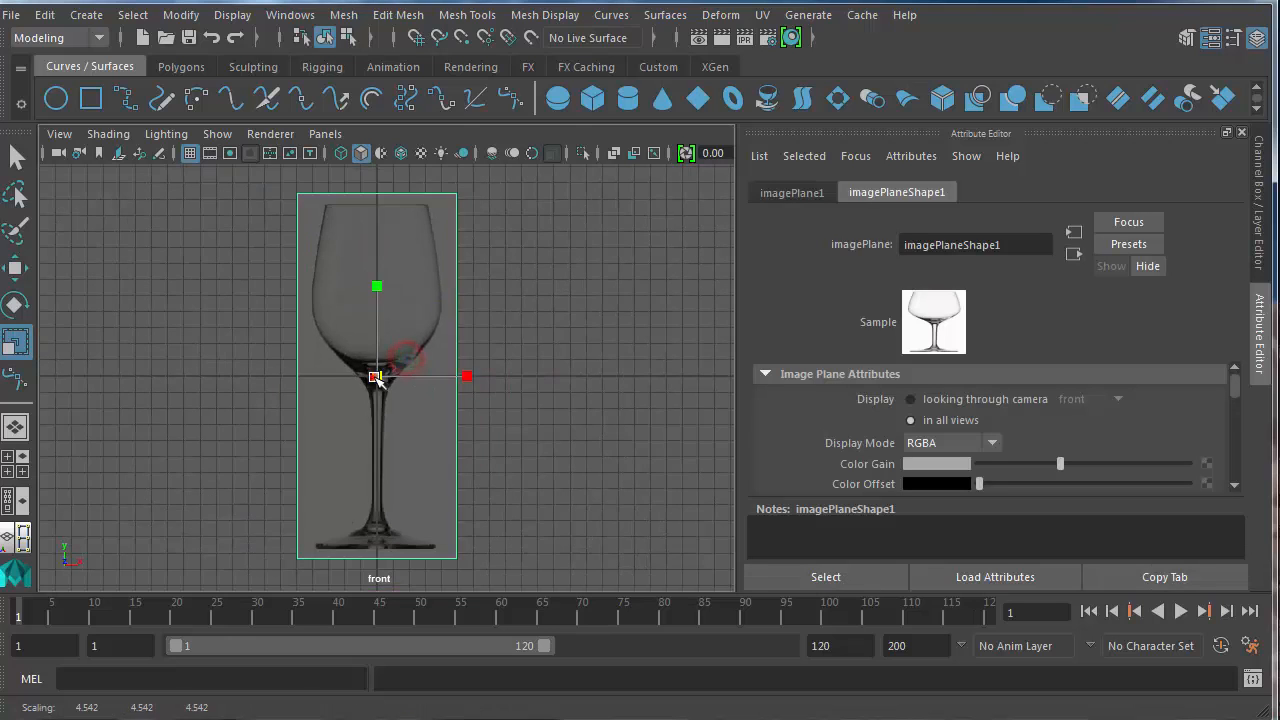
drag(375, 377, 440, 350)
click(534, 326)
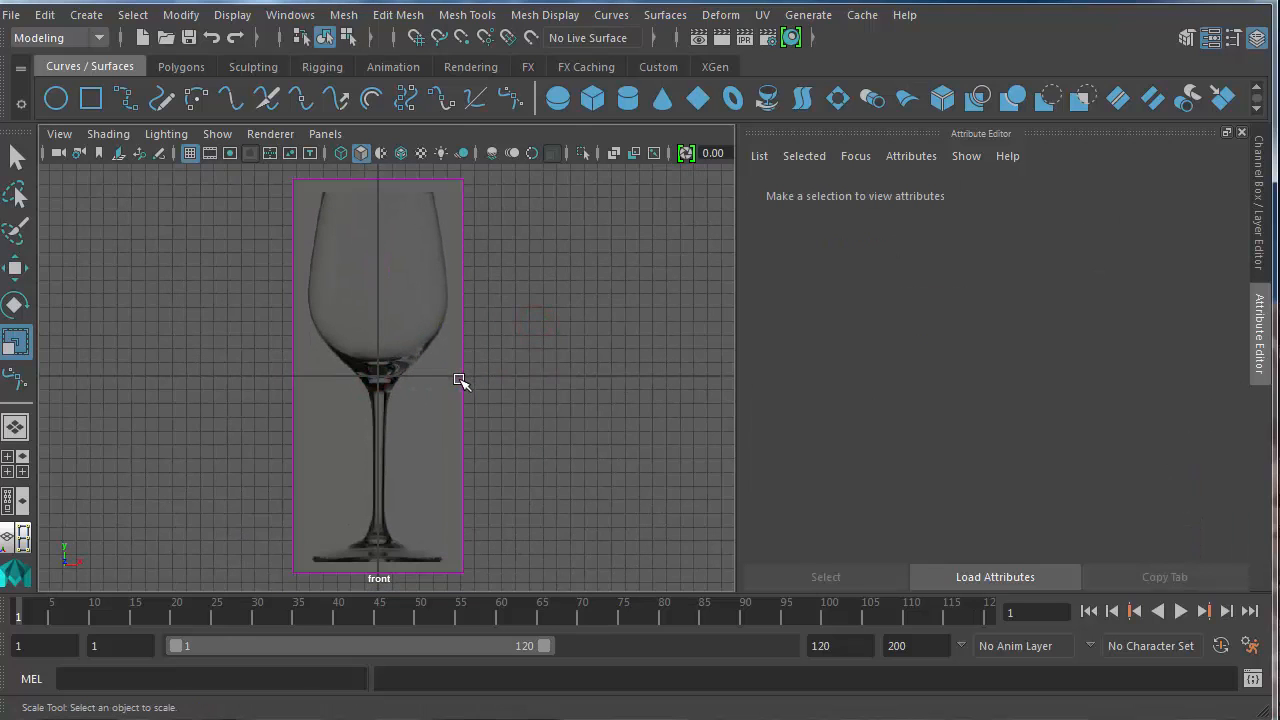
alt+middle_drag(459, 379, 456, 379)
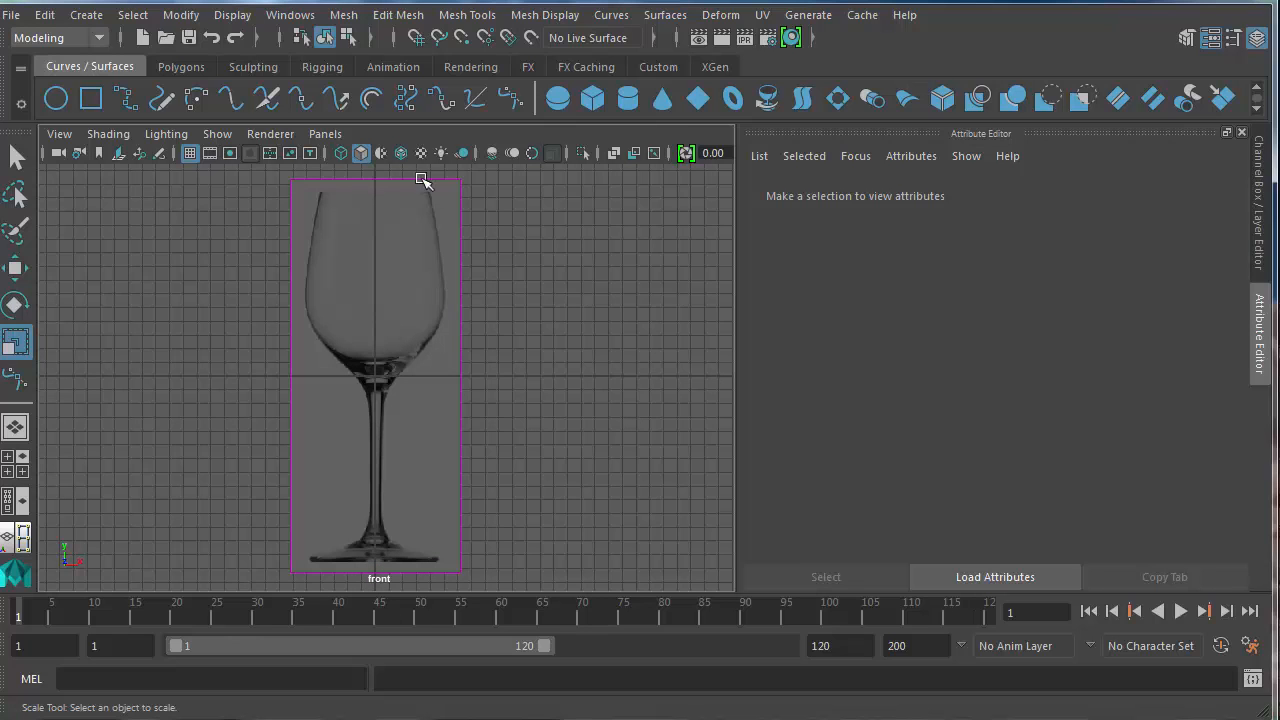
Step: Start a Bezier curve with its first anchor on the centre line at the inside bottom of the glass bowl
click(86, 14)
mouse_move(143, 165)
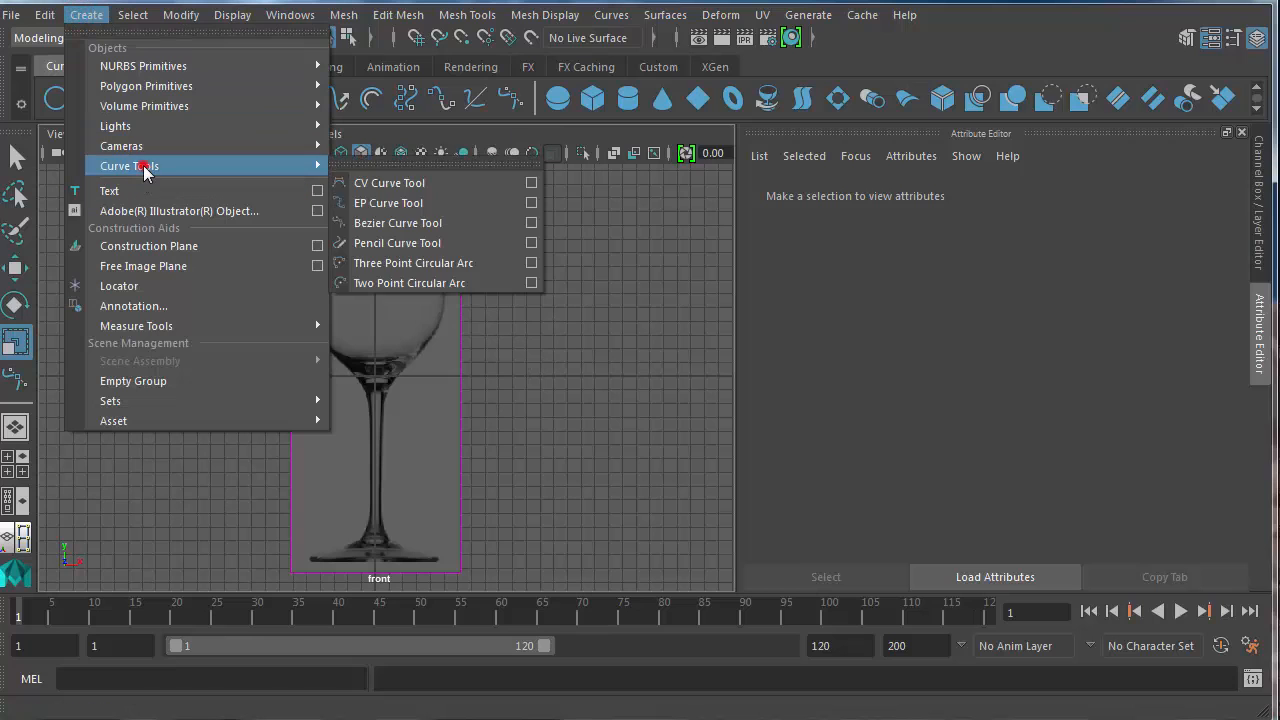
click(427, 223)
scroll(370, 335, up, 5)
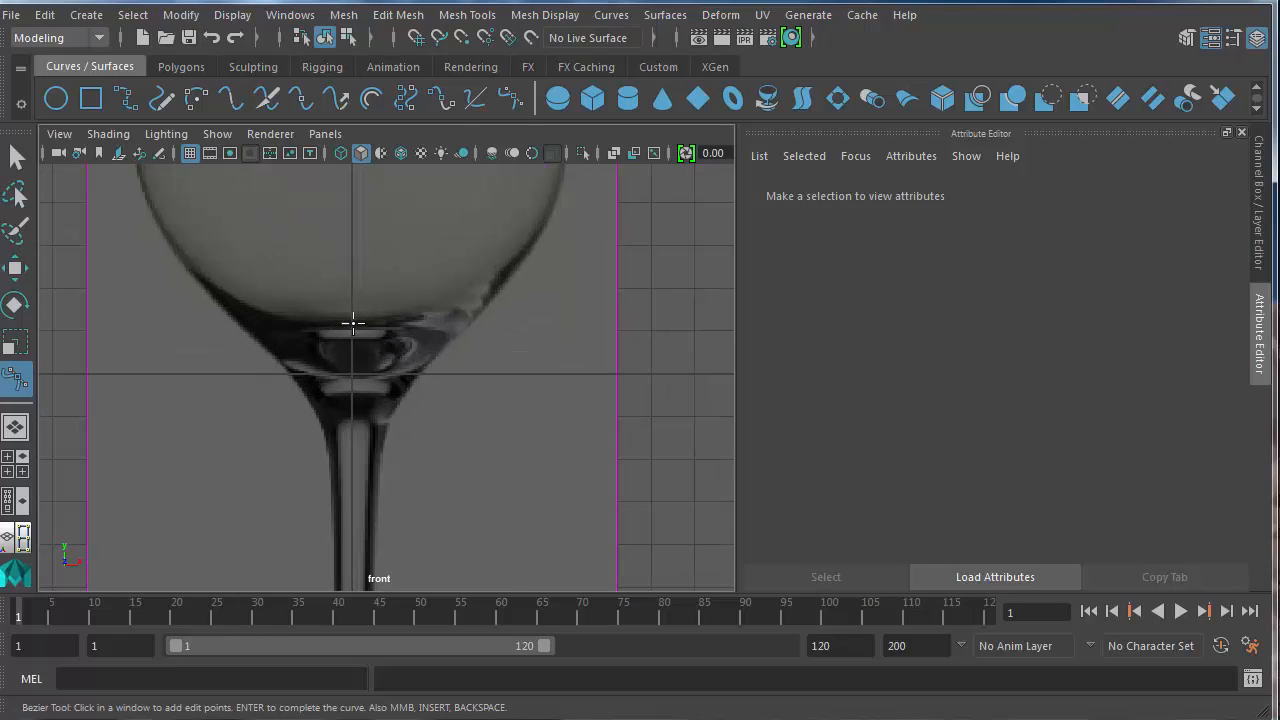
click(352, 323)
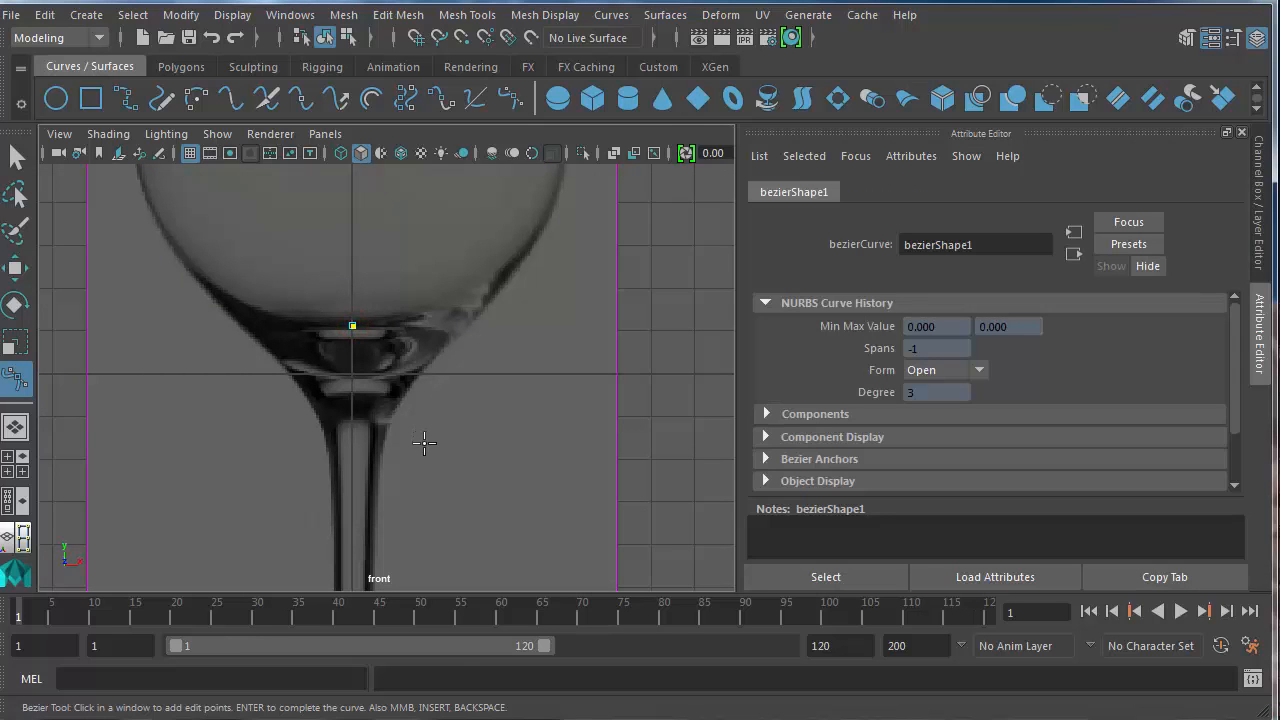
alt+middle_drag(421, 448, 426, 291)
alt+middle_drag(399, 428, 379, 235)
alt+middle_drag(366, 347, 355, 180)
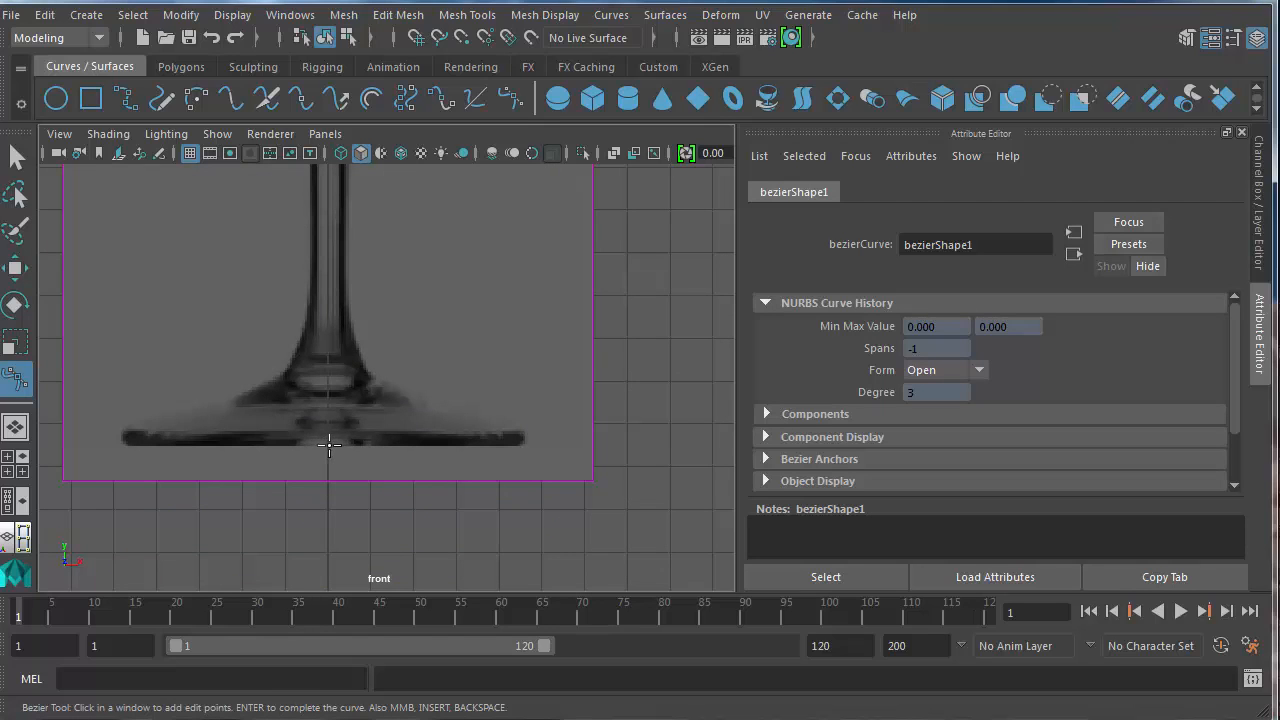
click(416, 40)
click(328, 447)
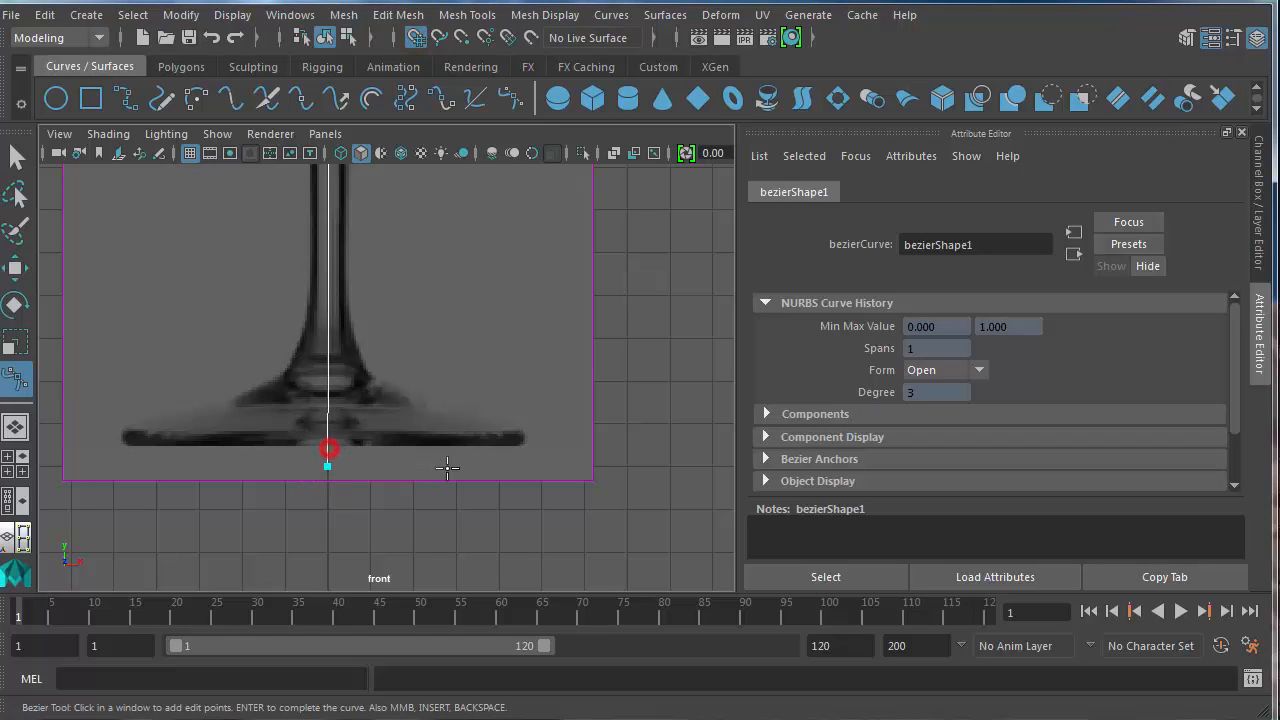
key(ctrl+z)
click(414, 38)
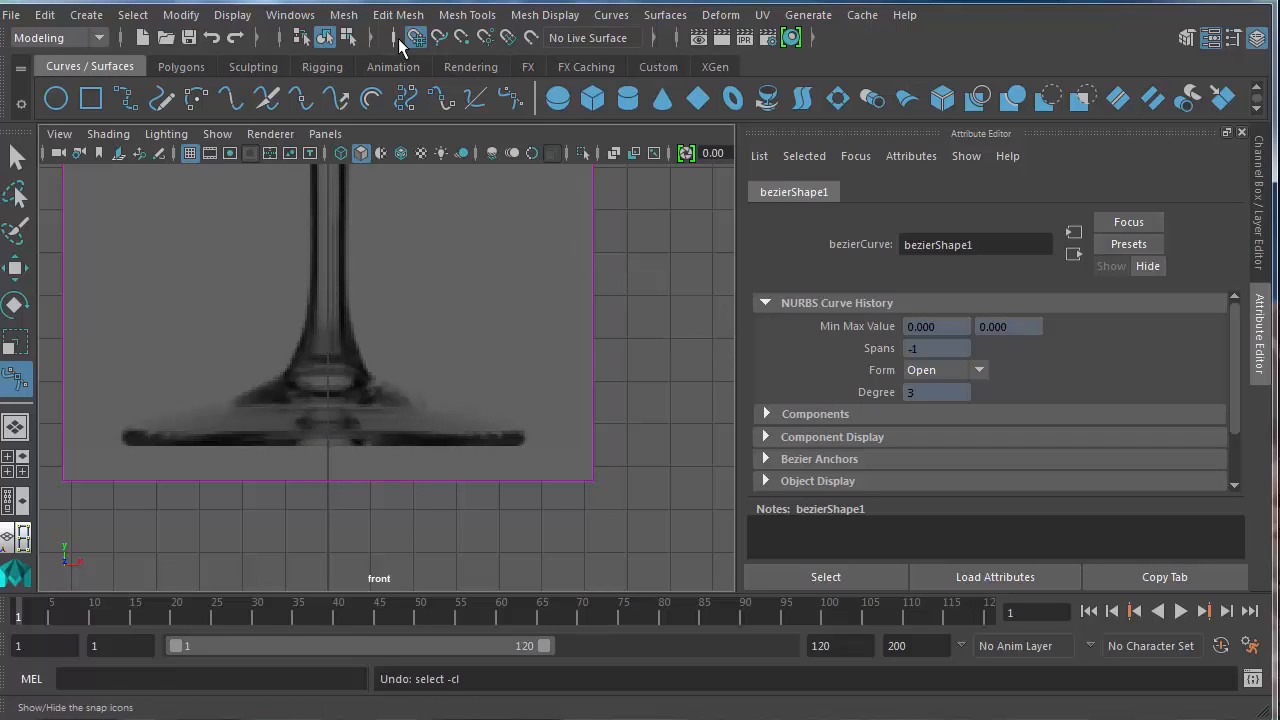
Step: Trace the foot's right half with Bezier anchors, from its bottom centre around the outer edge and up to the stem's base
click(328, 447)
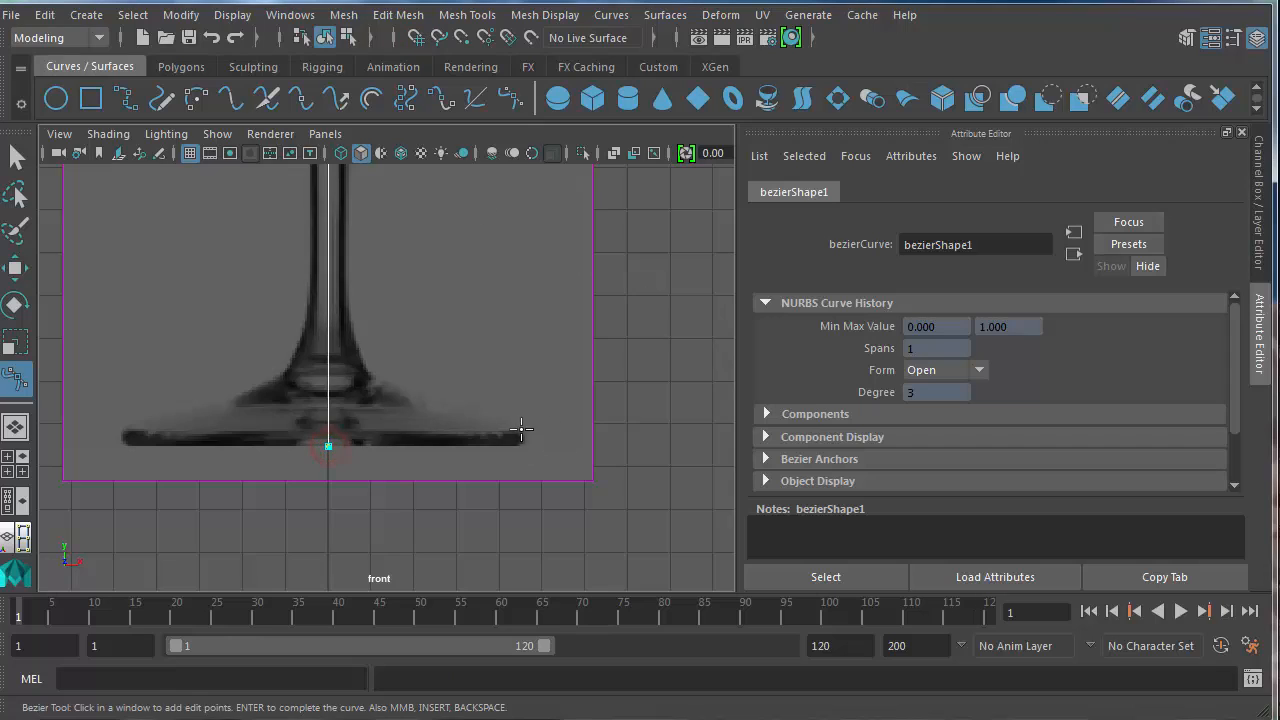
alt+middle_drag(523, 434, 480, 523)
drag(451, 535, 476, 535)
click(486, 524)
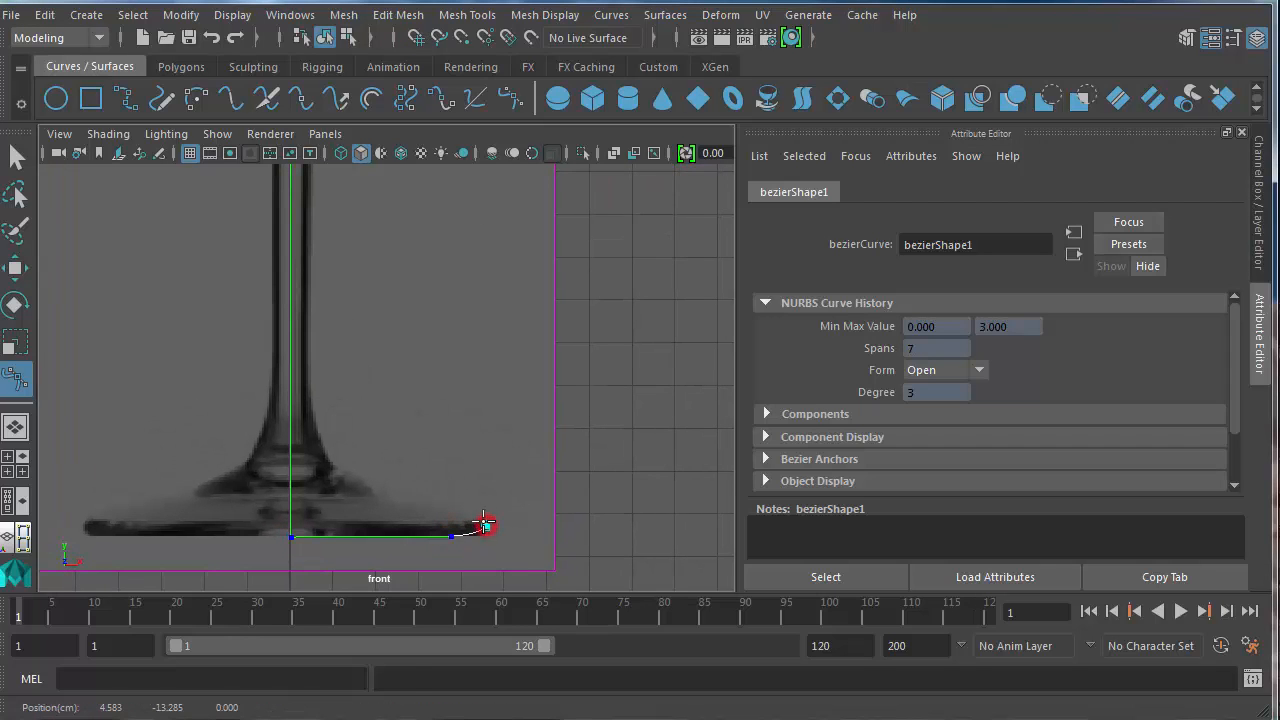
drag(435, 504, 312, 407)
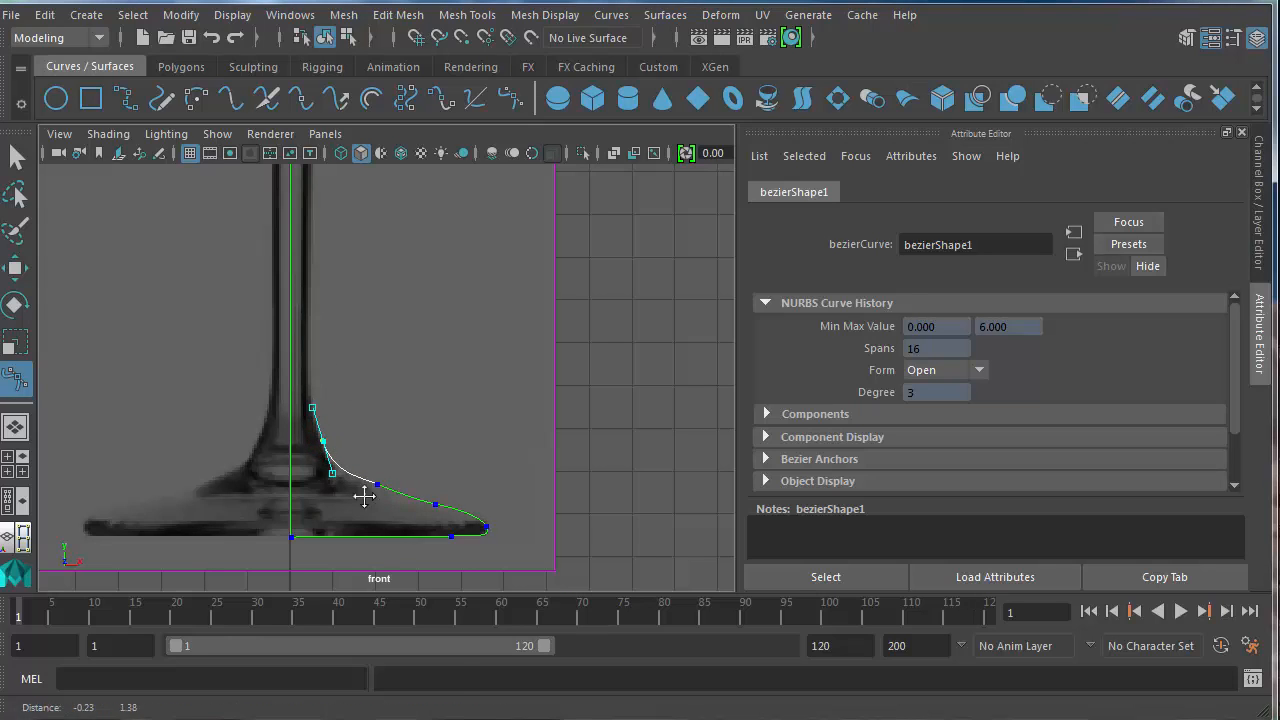
Step: Continue the Bezier curve up the right side of the stem and out along the underside of the bowl
alt+middle_drag(366, 494, 387, 641)
drag(331, 452, 332, 405)
scroll(335, 368, down, 2)
alt+middle_drag(357, 337, 334, 440)
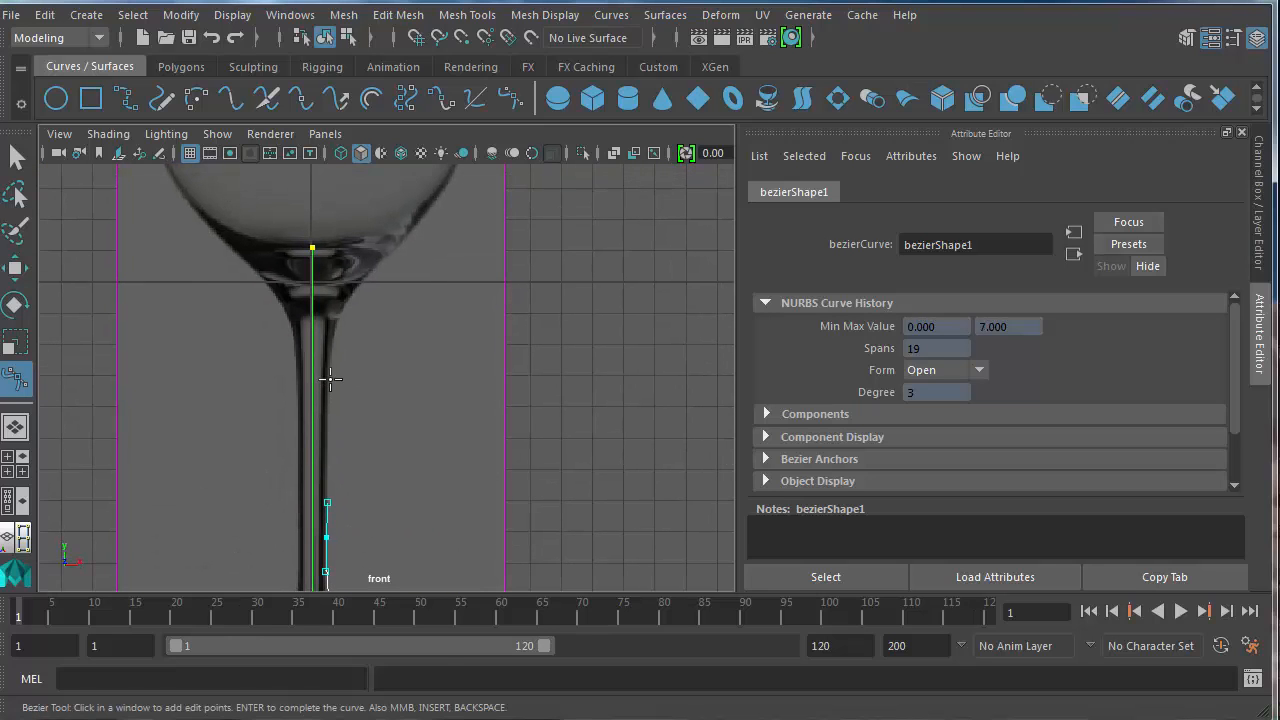
drag(330, 378, 334, 336)
alt+middle_drag(311, 402, 228, 541)
drag(285, 411, 321, 383)
alt+middle_drag(347, 425, 304, 526)
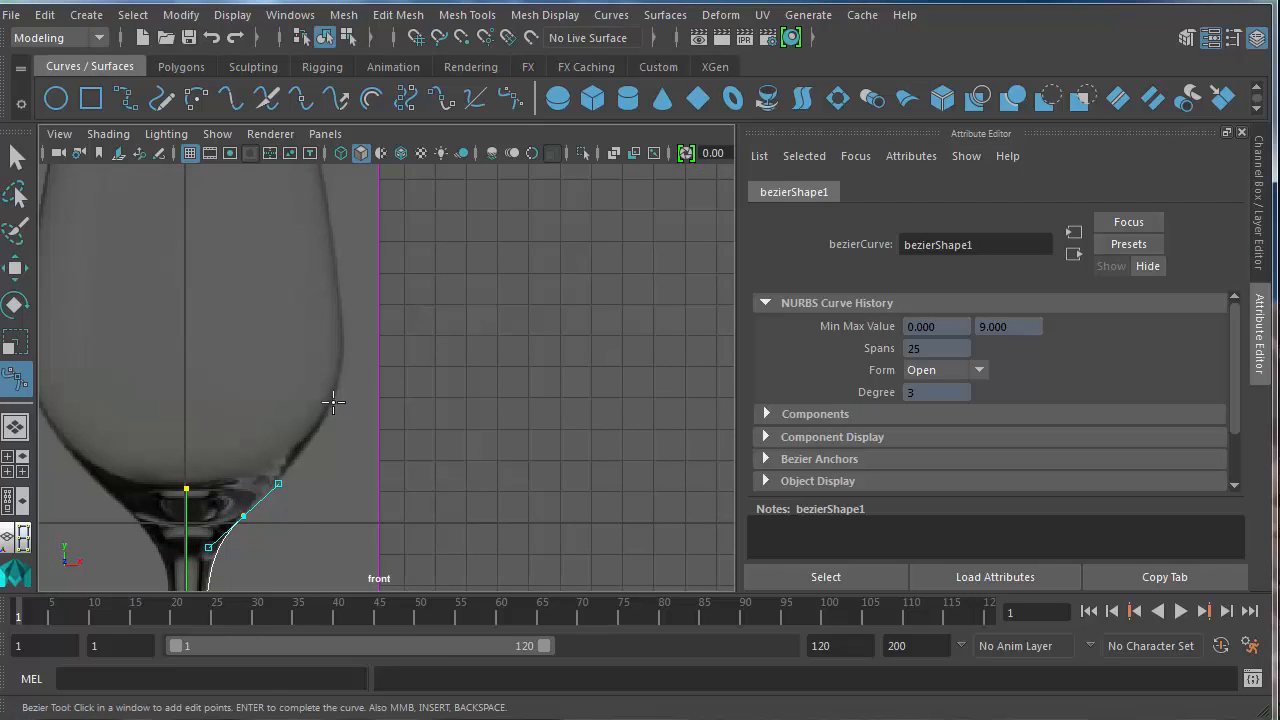
Step: Trace the bowl's right outer wall with Bezier anchors up towards the rim
drag(334, 402, 343, 374)
alt+middle_drag(343, 374, 312, 494)
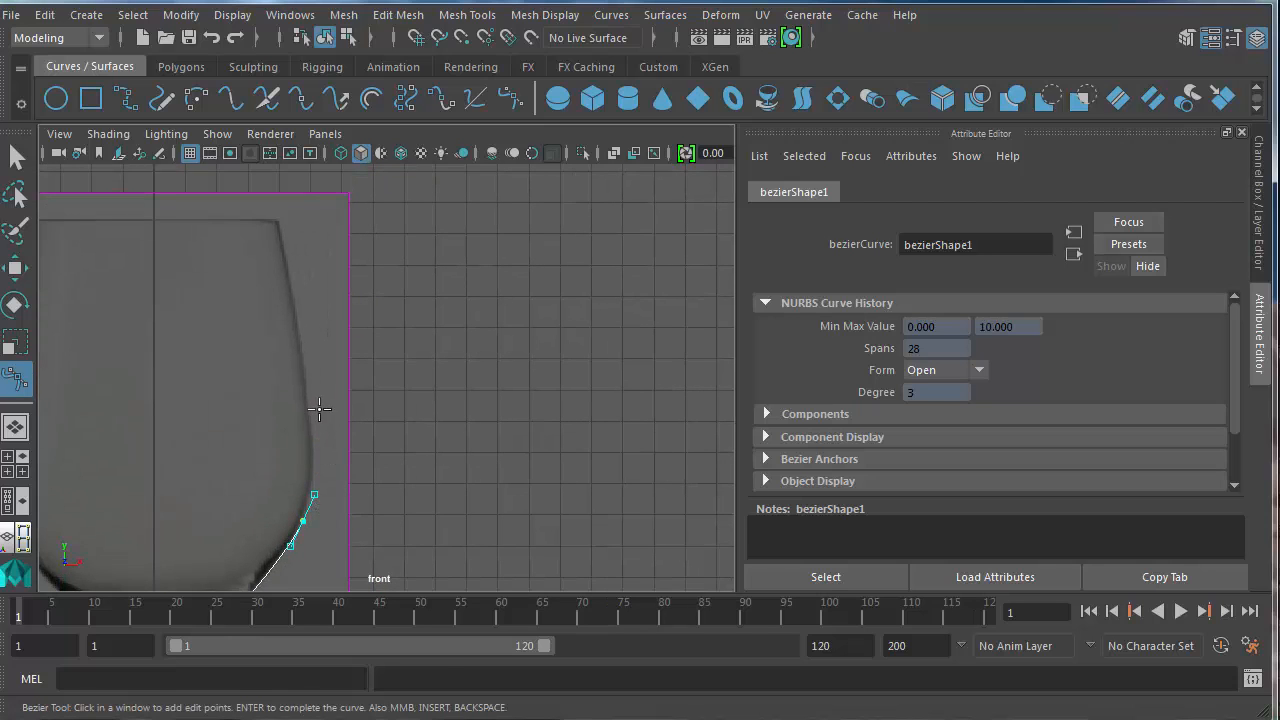
drag(309, 399, 304, 366)
alt+middle_drag(297, 324, 343, 457)
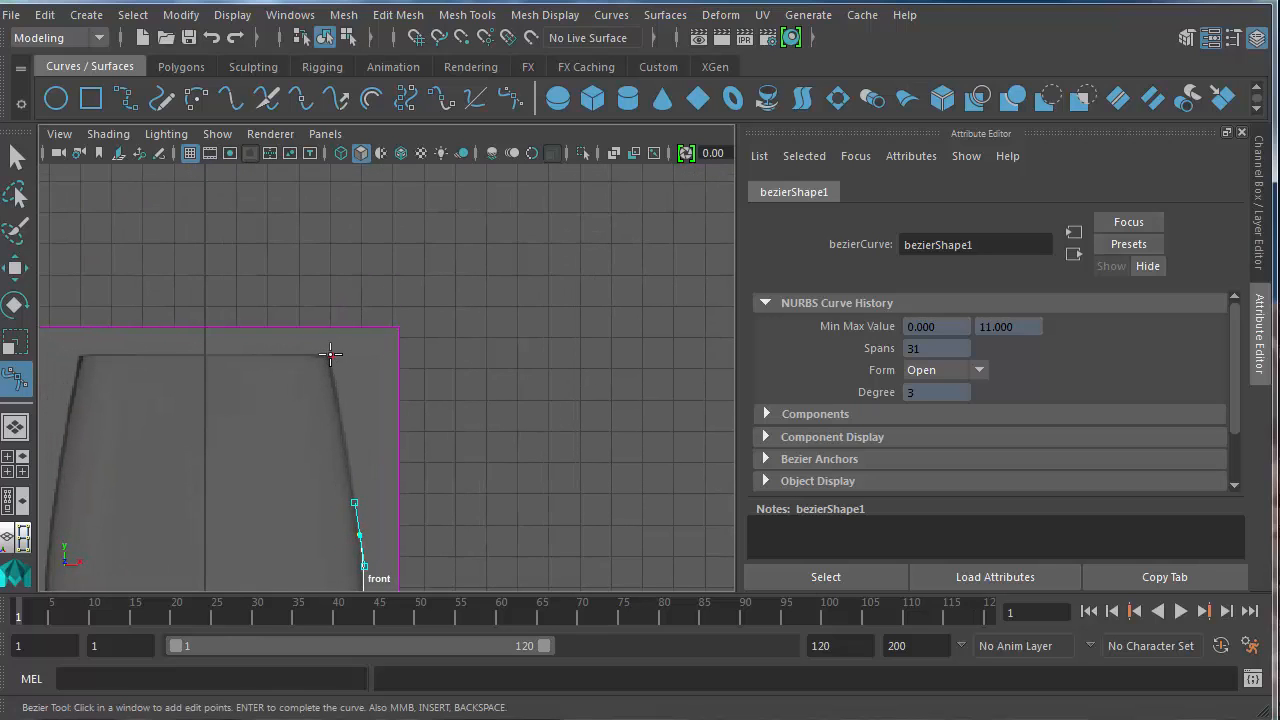
mouse_move(331, 355)
mouse_down()
mouse_move(324, 329)
mouse_move(330, 392)
mouse_up()
key(ctrl+z)
key(ctrl+z)
Step: Trace the bowl's inner wall down from the rim to the starting anchor, slightly inside the outer wall, and complete the curve
alt+middle_drag(330, 435, 358, 358)
drag(367, 369, 371, 390)
alt+middle_drag(378, 403, 401, 308)
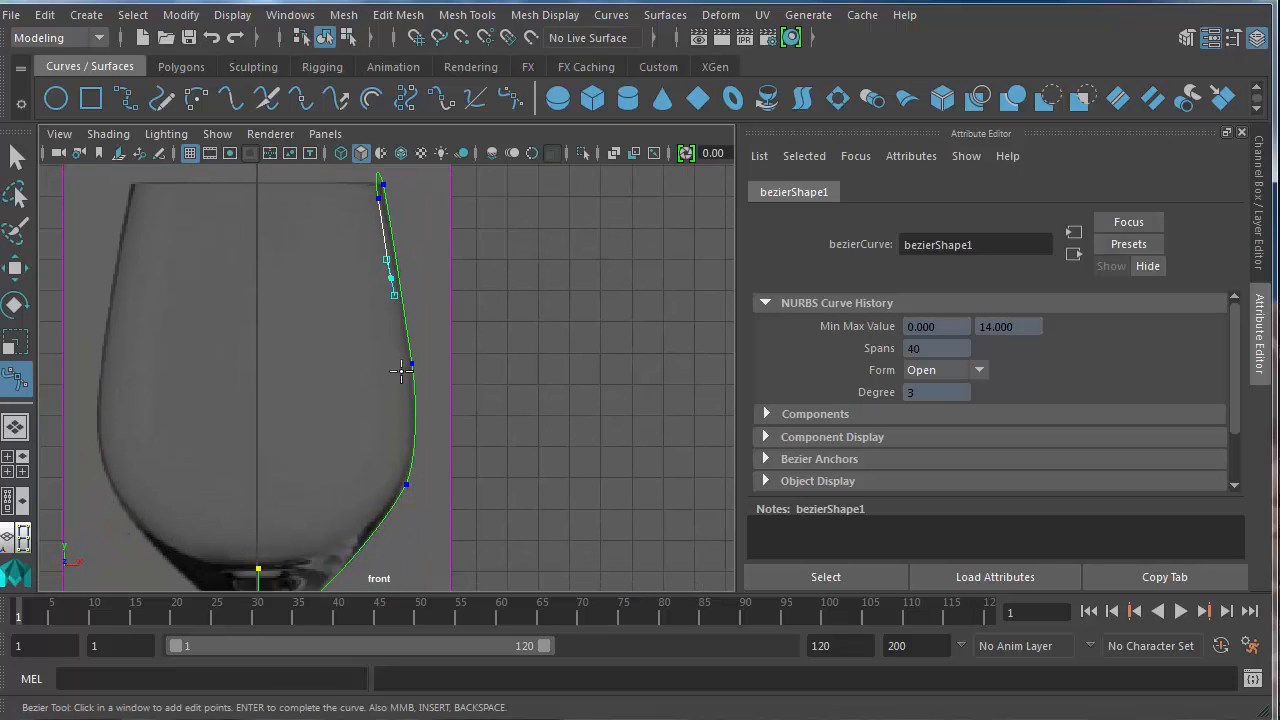
drag(401, 371, 397, 473)
key(ctrl+z)
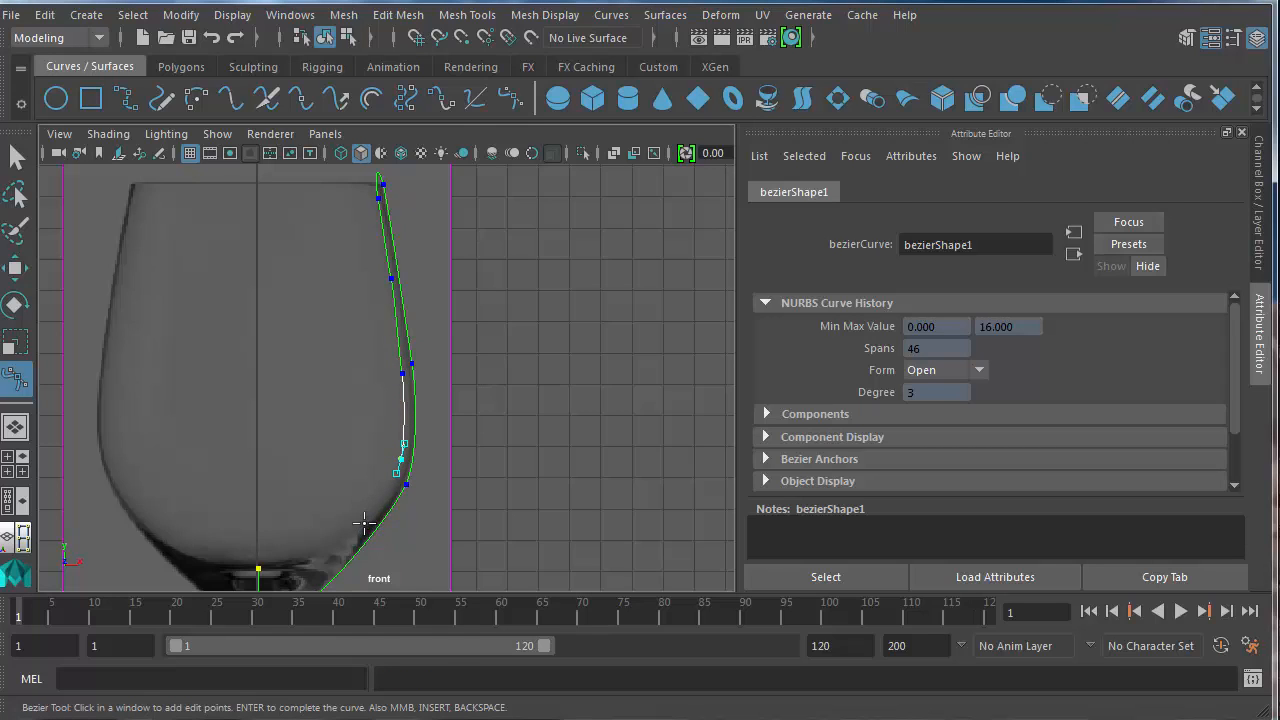
drag(364, 522, 282, 567)
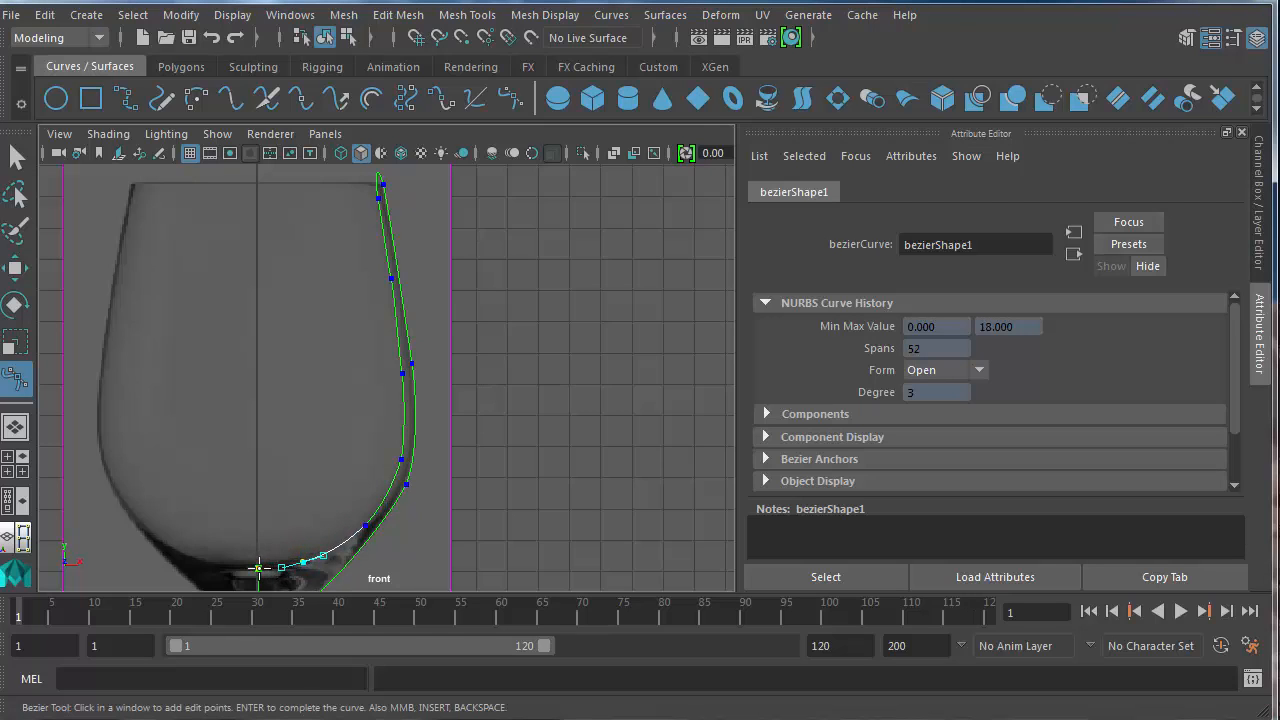
click(258, 567)
scroll(477, 490, down, 3)
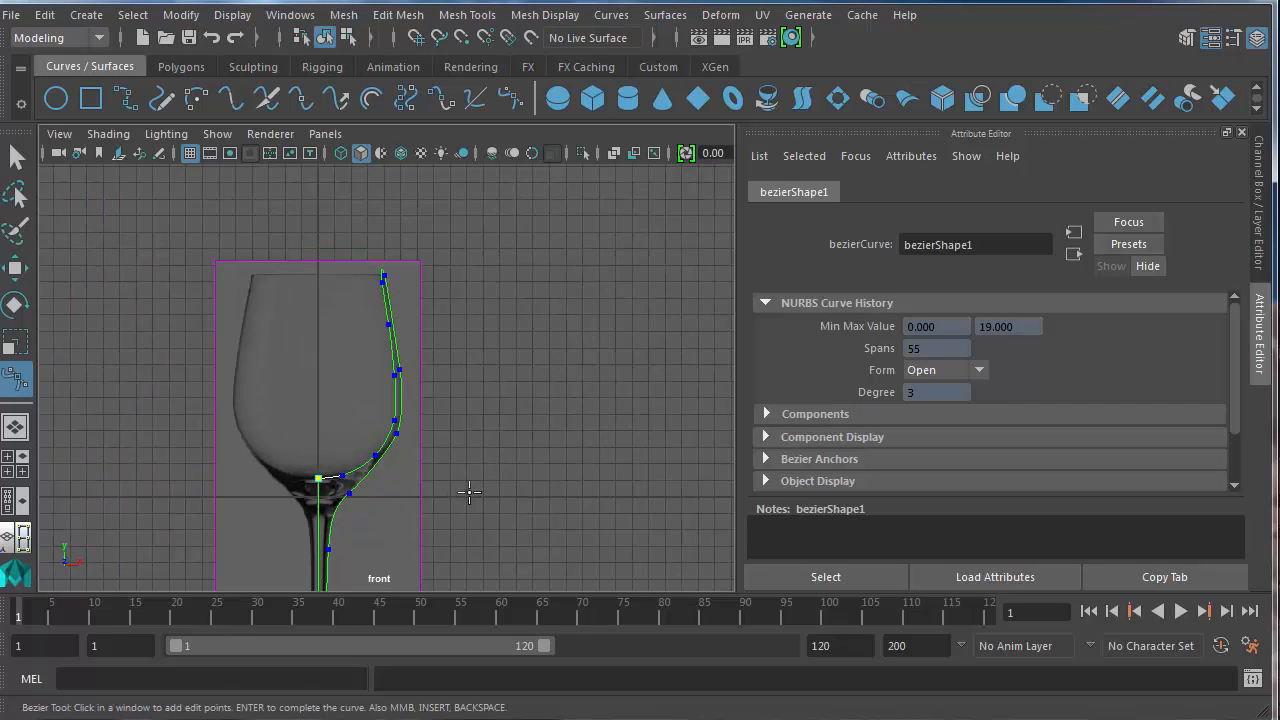
alt+middle_drag(469, 491, 470, 360)
key(Return)
key(r)
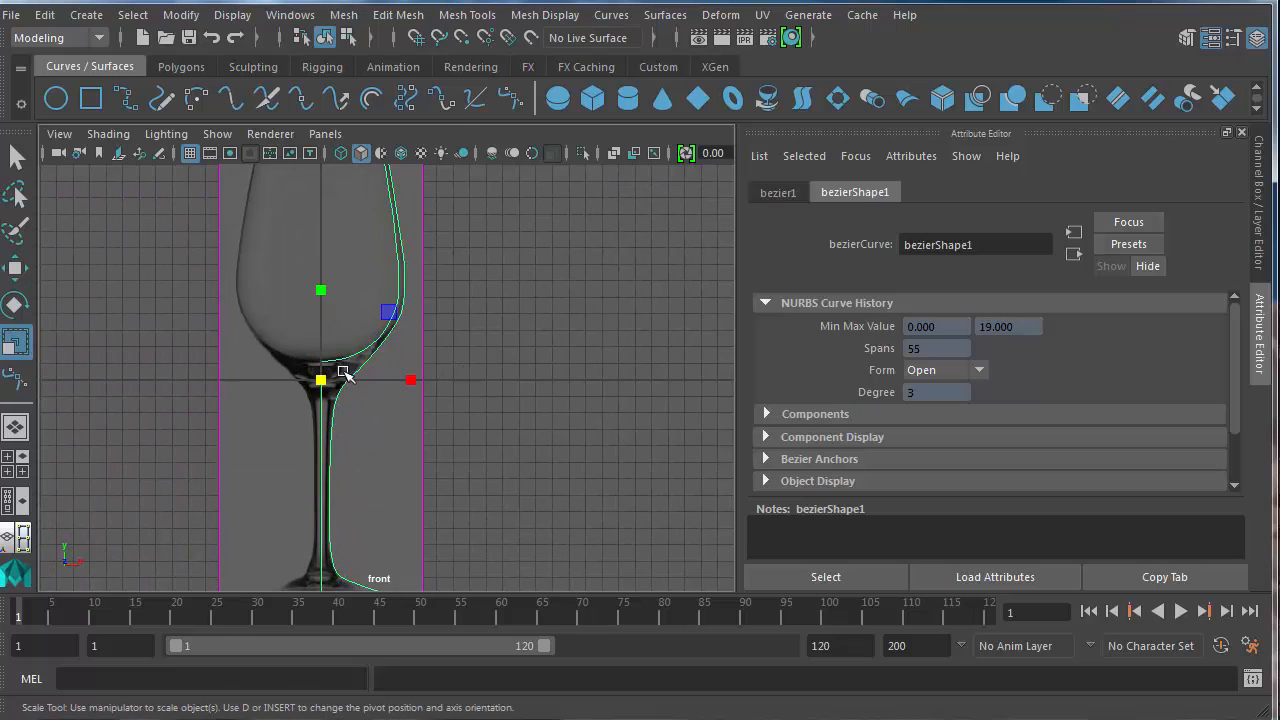
Step: Select the finished glass profile curve and revolve it into a NURBS surface
click(461, 318)
click(368, 366)
alt+middle_drag(521, 364, 546, 354)
scroll(493, 363, down, 3)
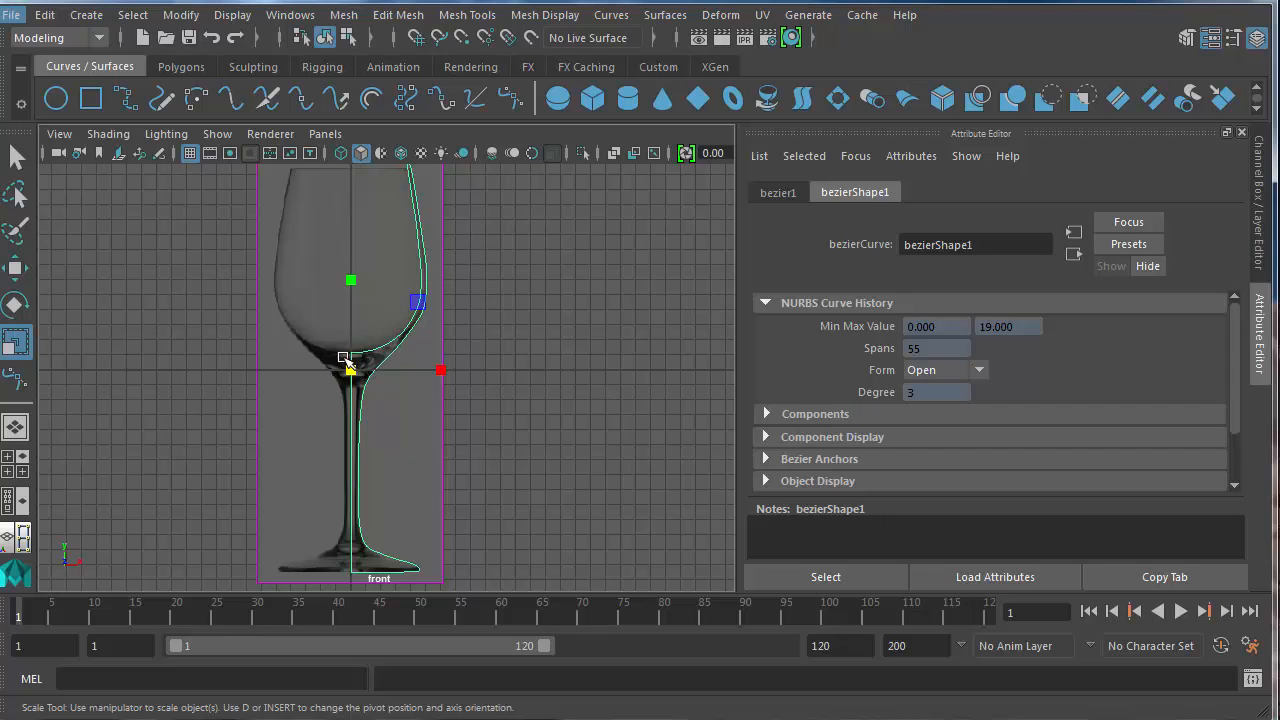
scroll(331, 317, down, 2)
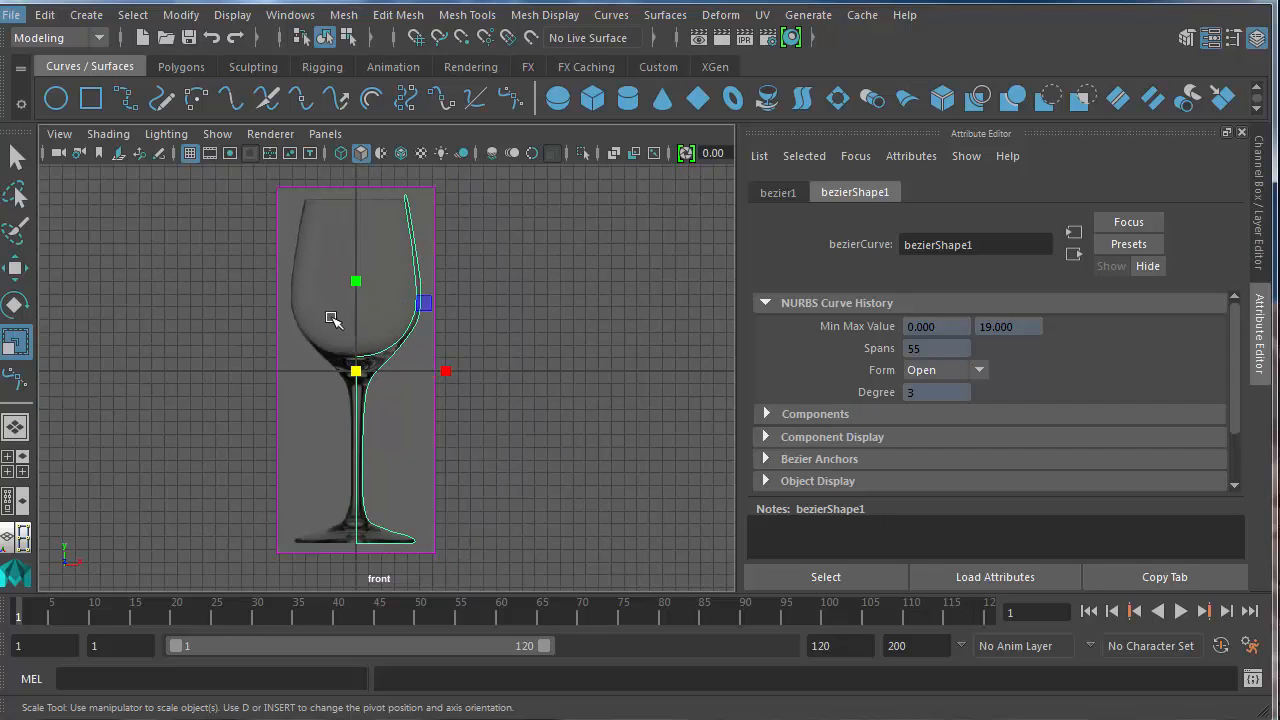
alt+middle_drag(329, 332, 314, 334)
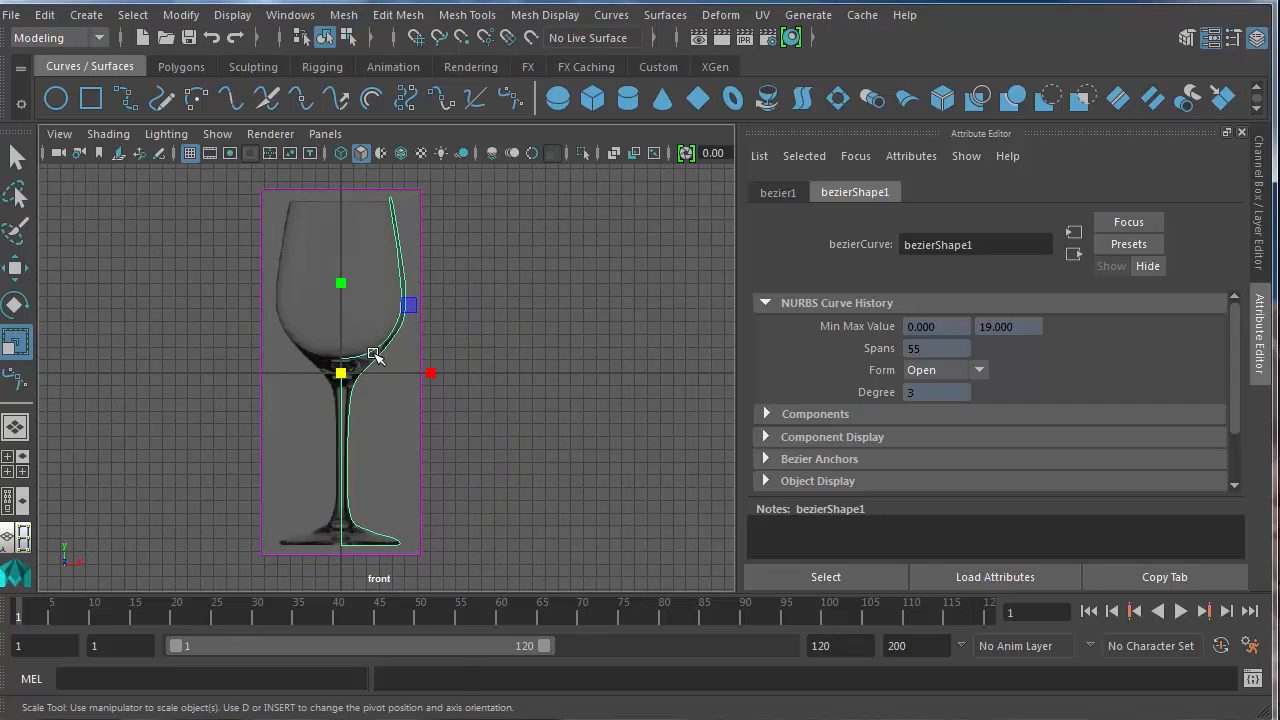
right_drag(372, 354, 457, 323)
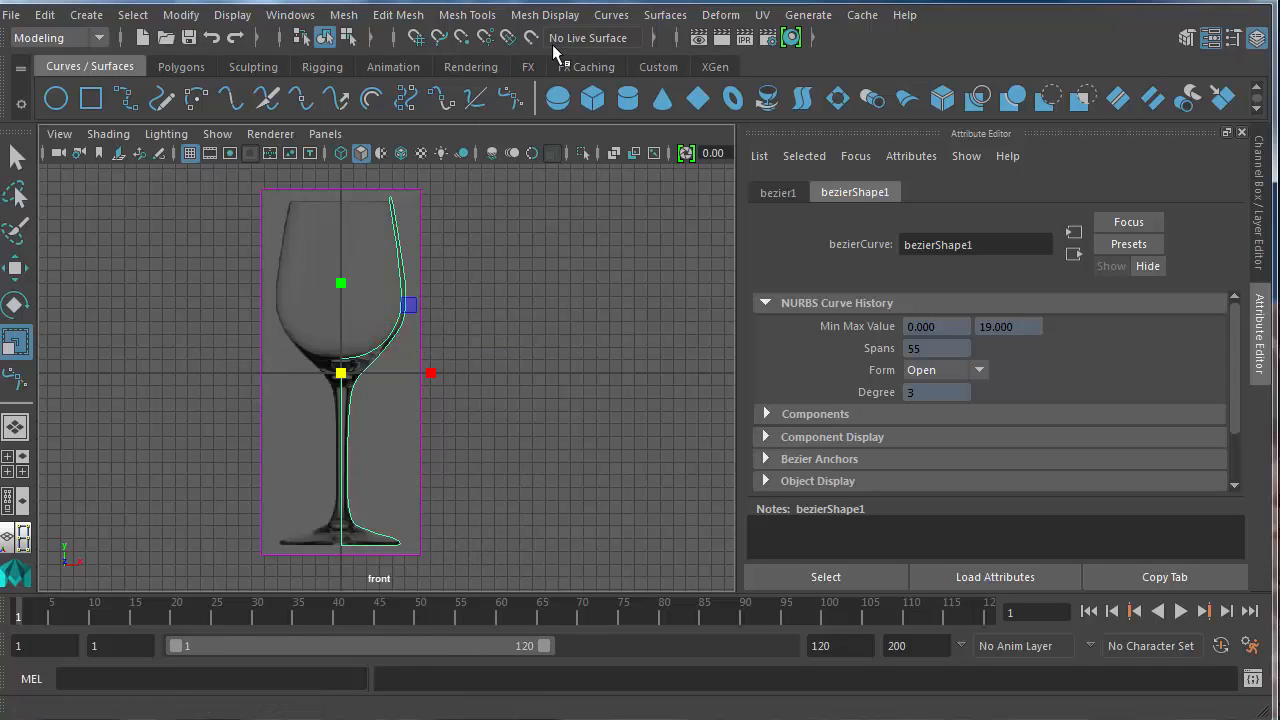
click(638, 20)
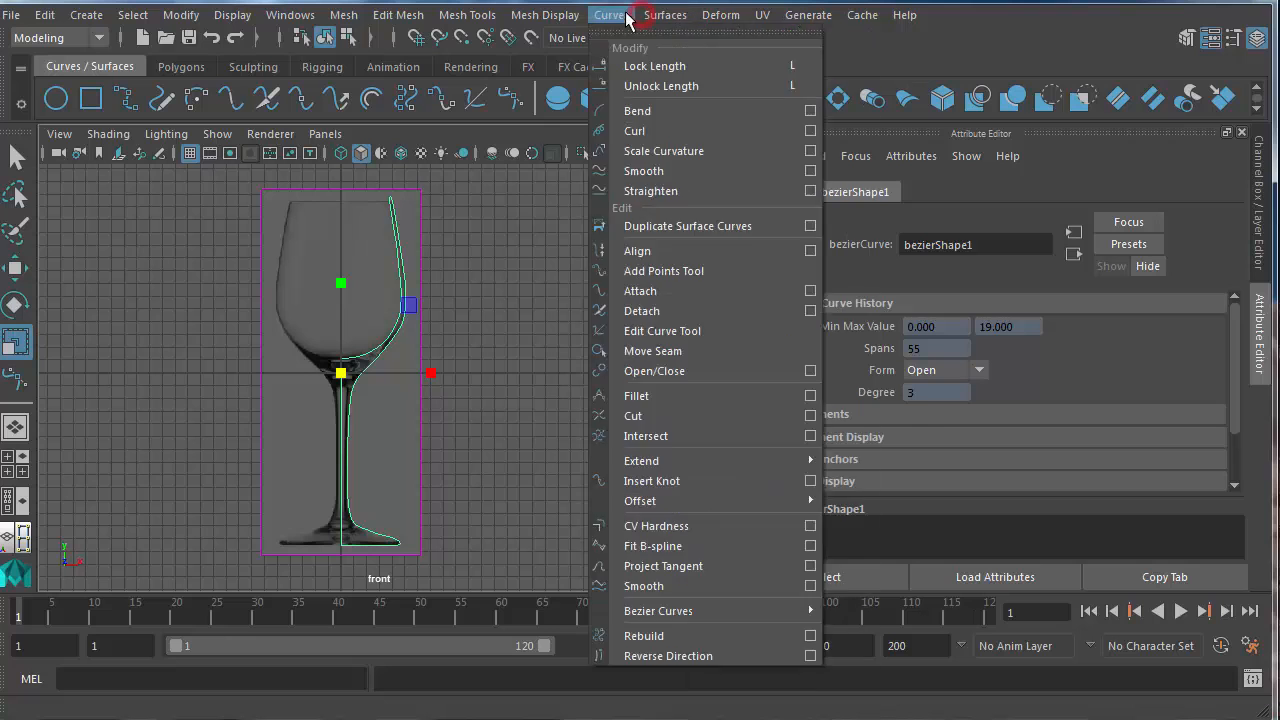
mouse_move(658, 18)
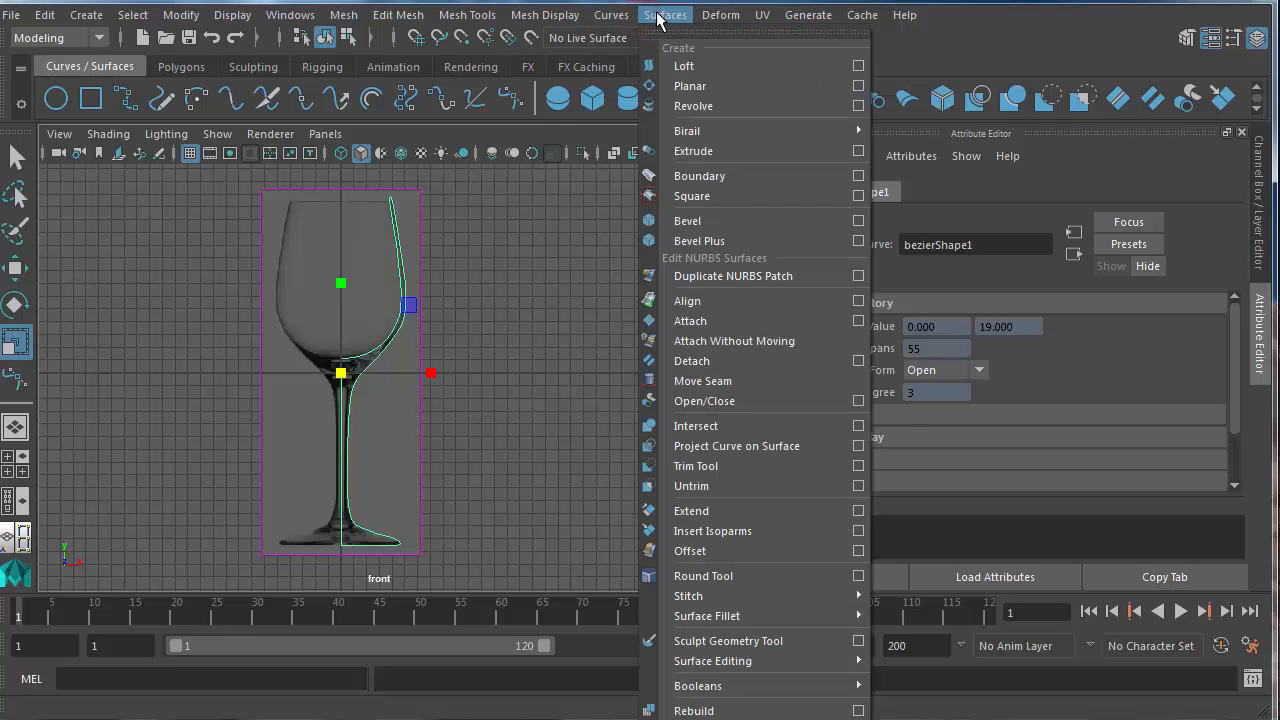
click(694, 107)
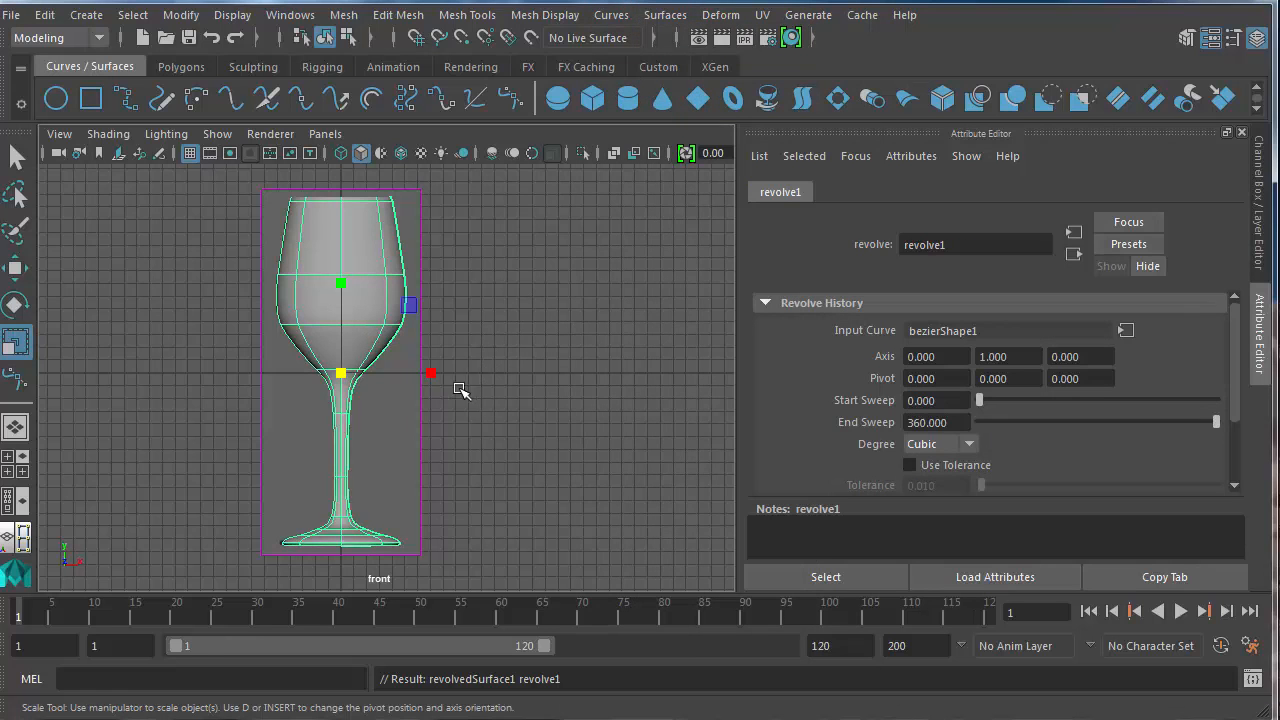
Step: Inspect the revolved glass from several angles in the perspective view and review the Revolve options without applying them
key(space)
key(space)
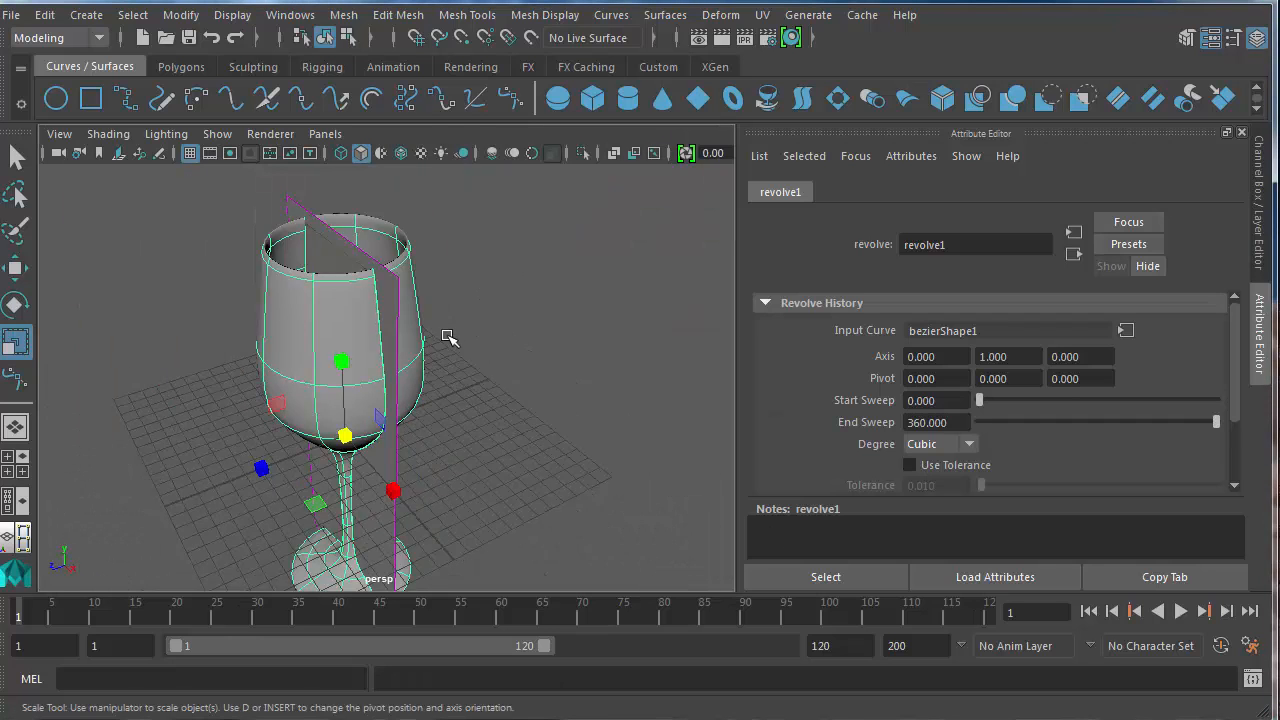
alt+drag(448, 323, 451, 398)
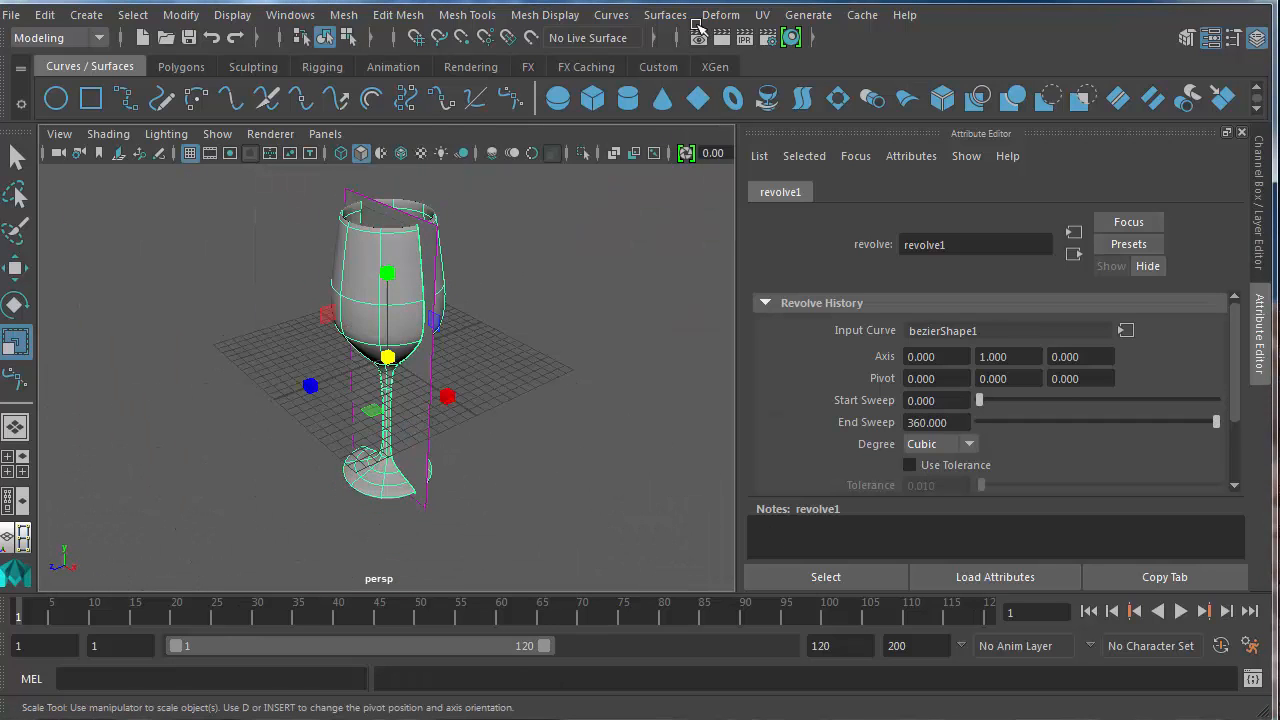
click(672, 18)
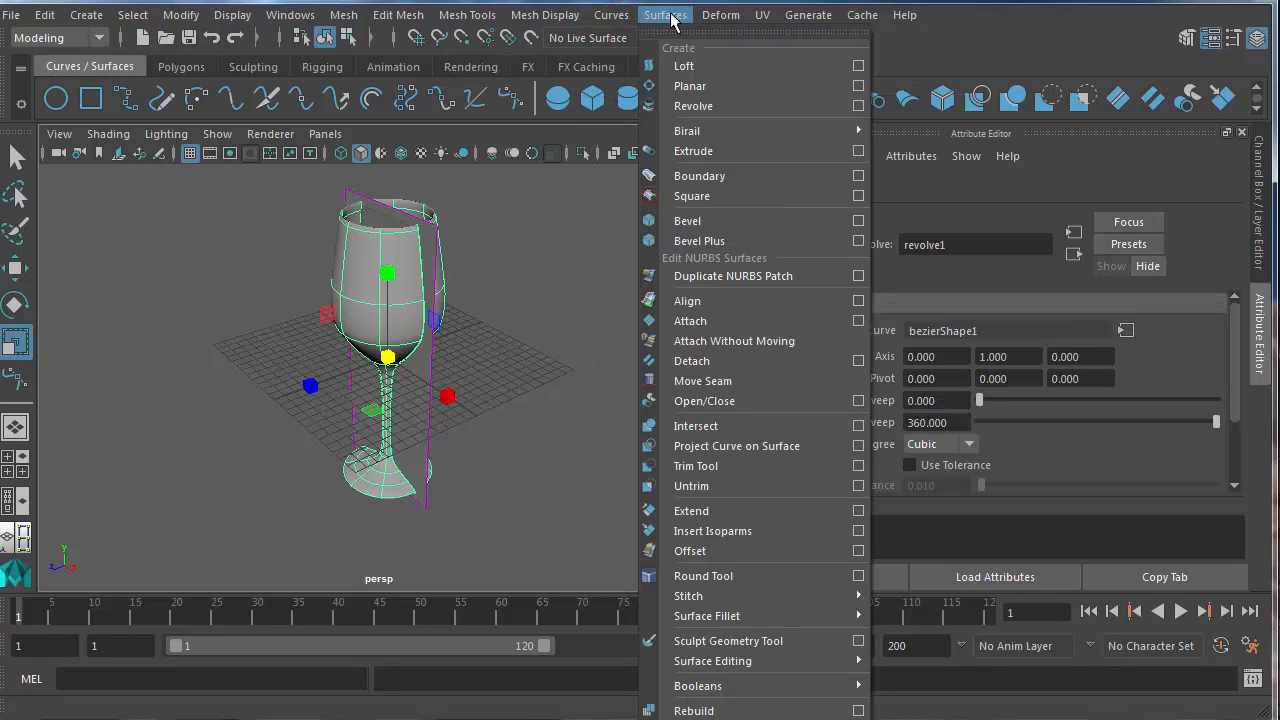
click(858, 106)
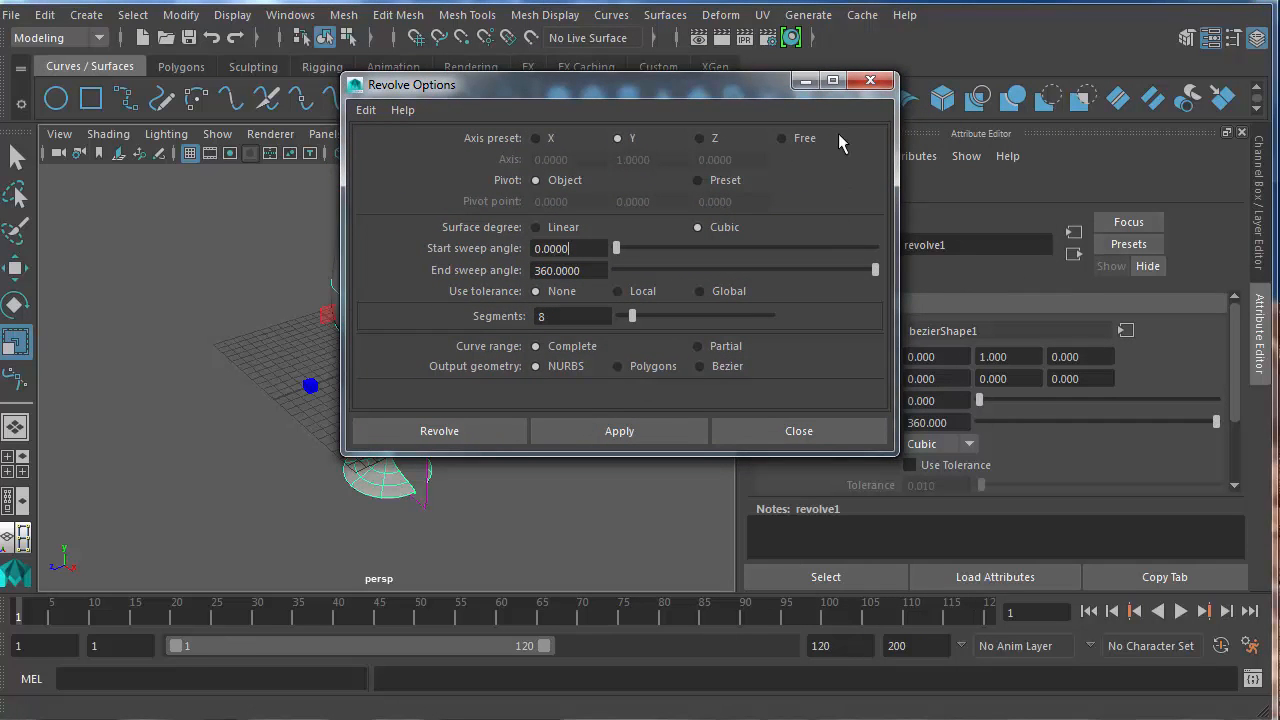
click(870, 80)
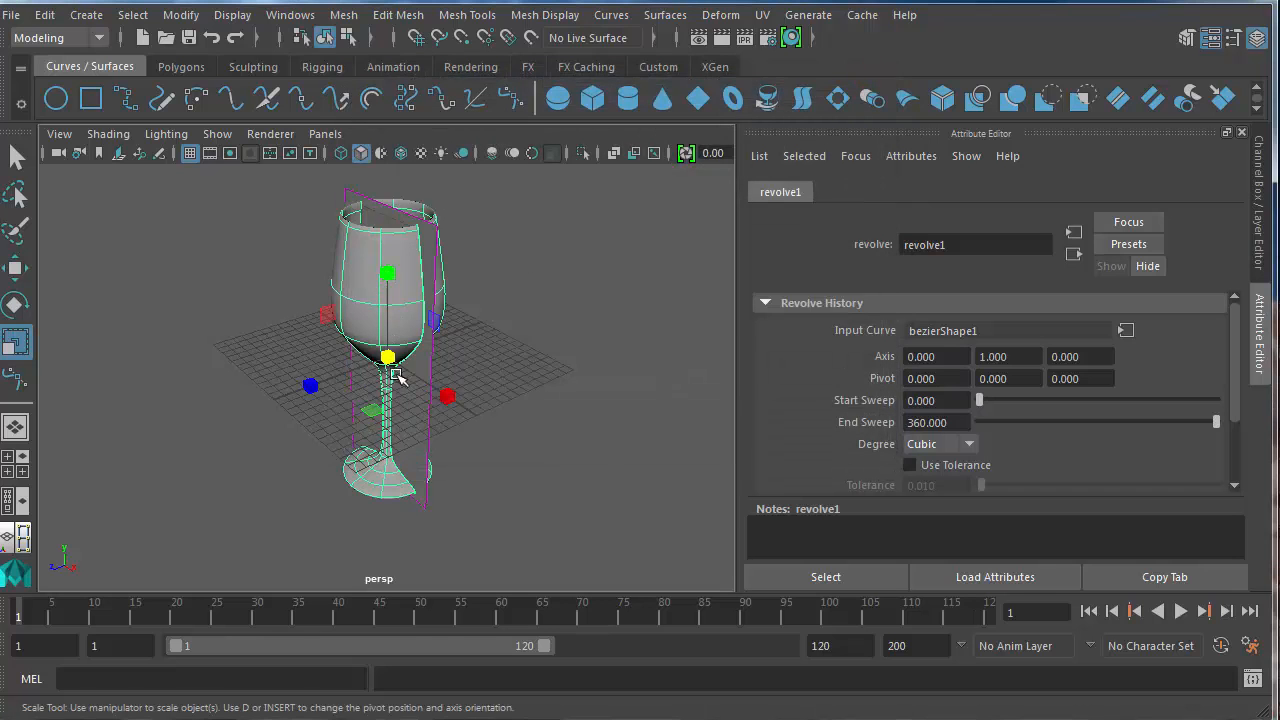
alt+drag(392, 374, 460, 365)
scroll(460, 365, up, 5)
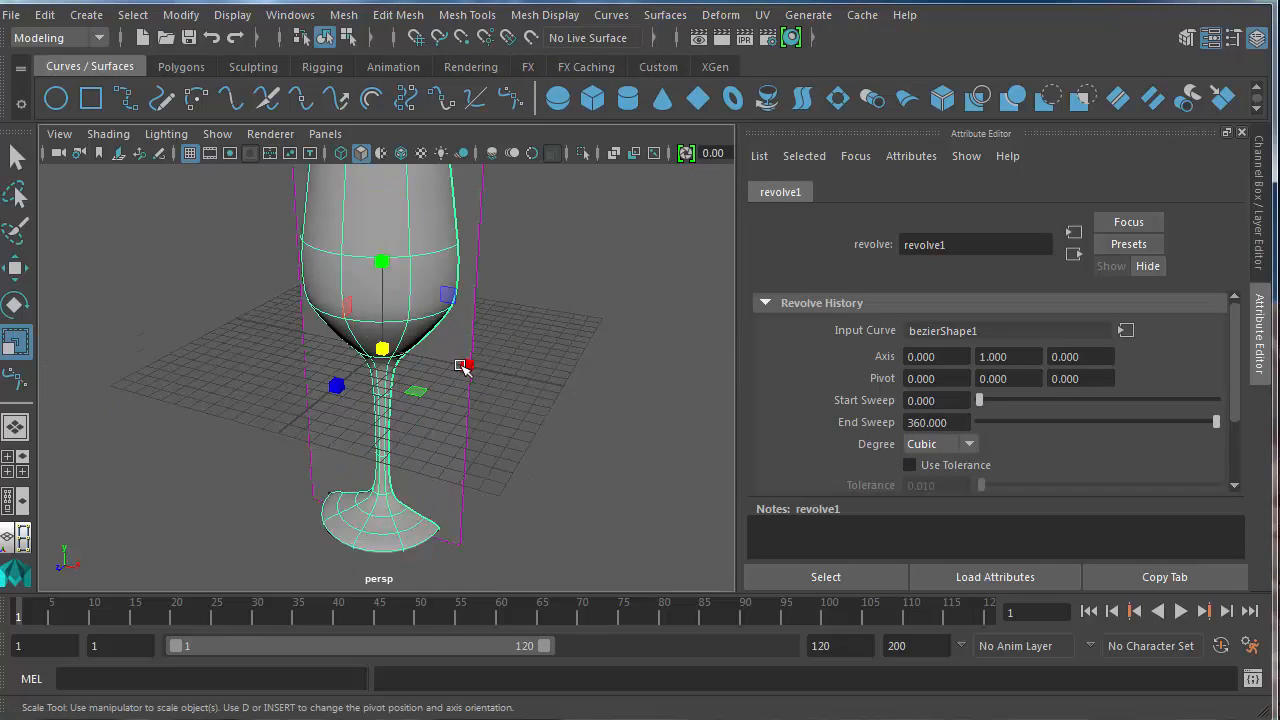
scroll(460, 365, down, 3)
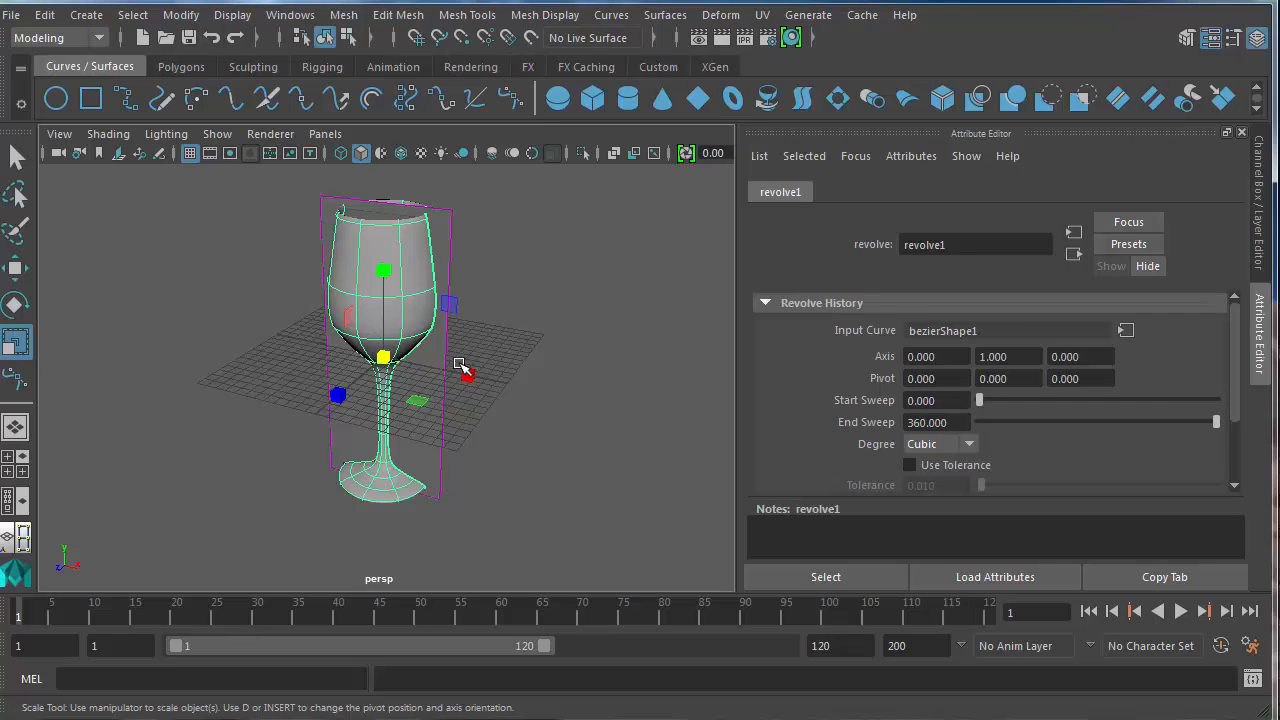
Step: Select the revolved wine glass surface and look over the available NURBS surface editing commands
click(398, 297)
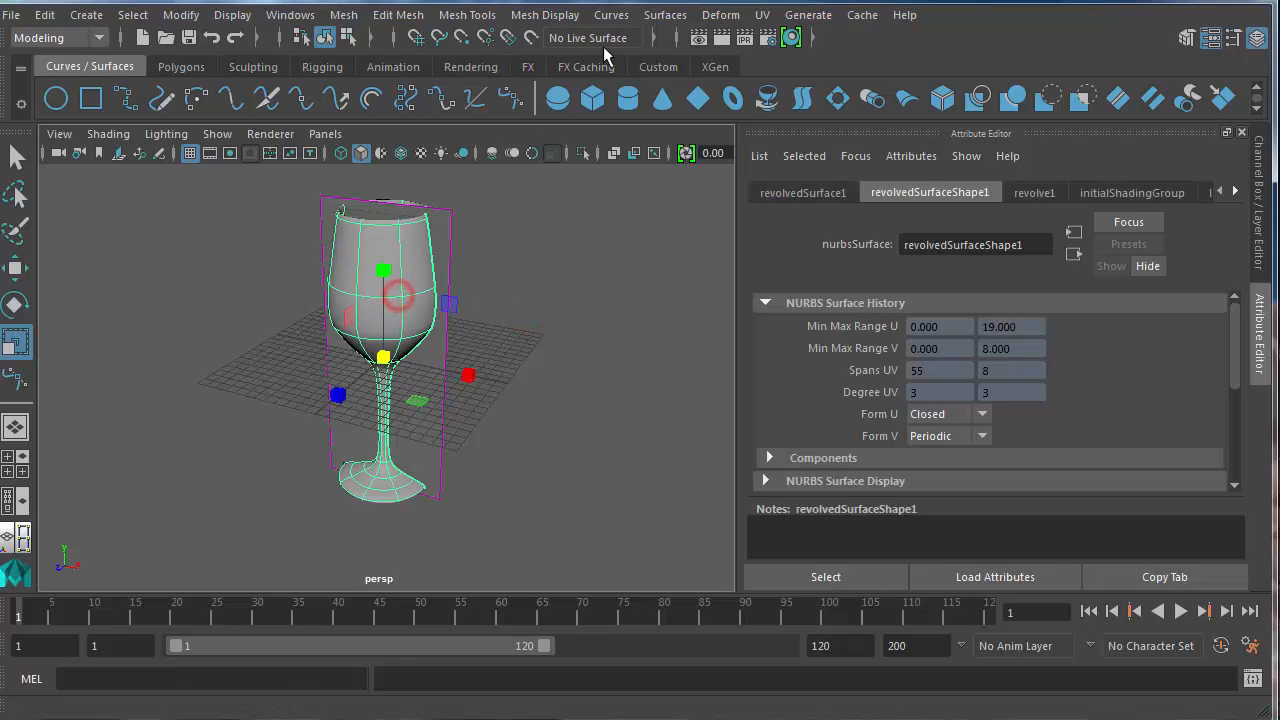
click(667, 16)
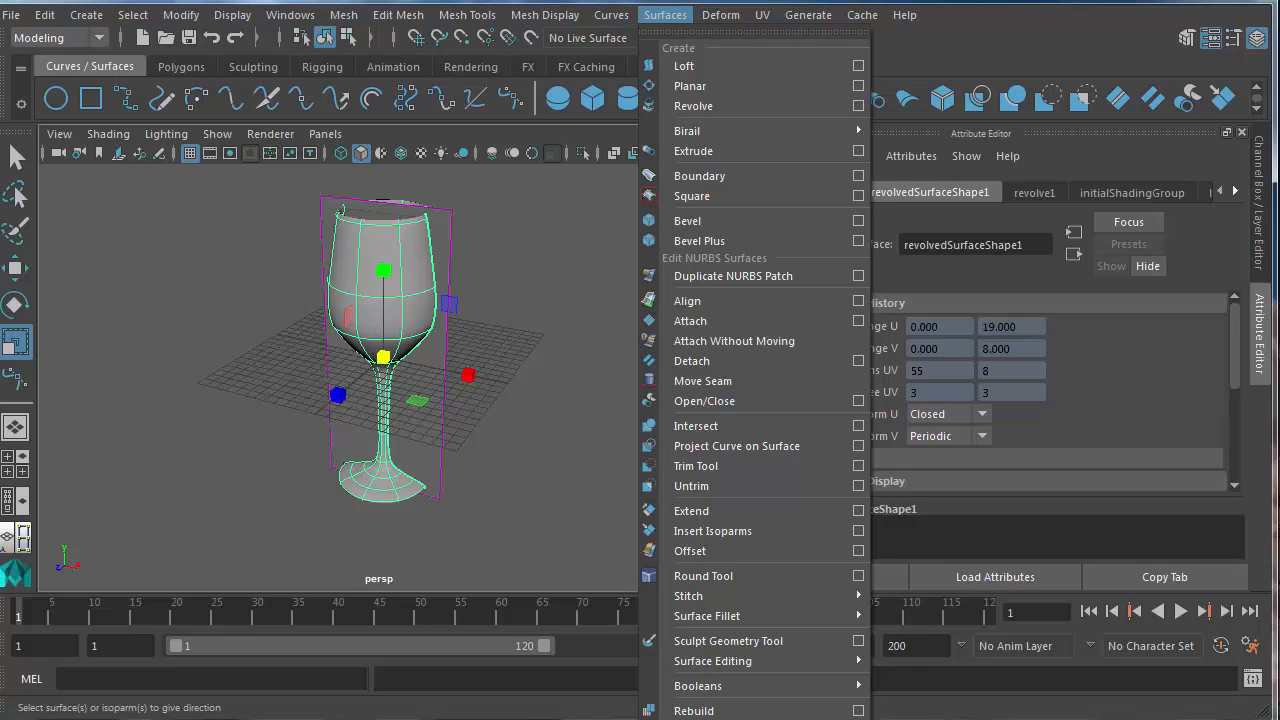
click(566, 530)
click(417, 337)
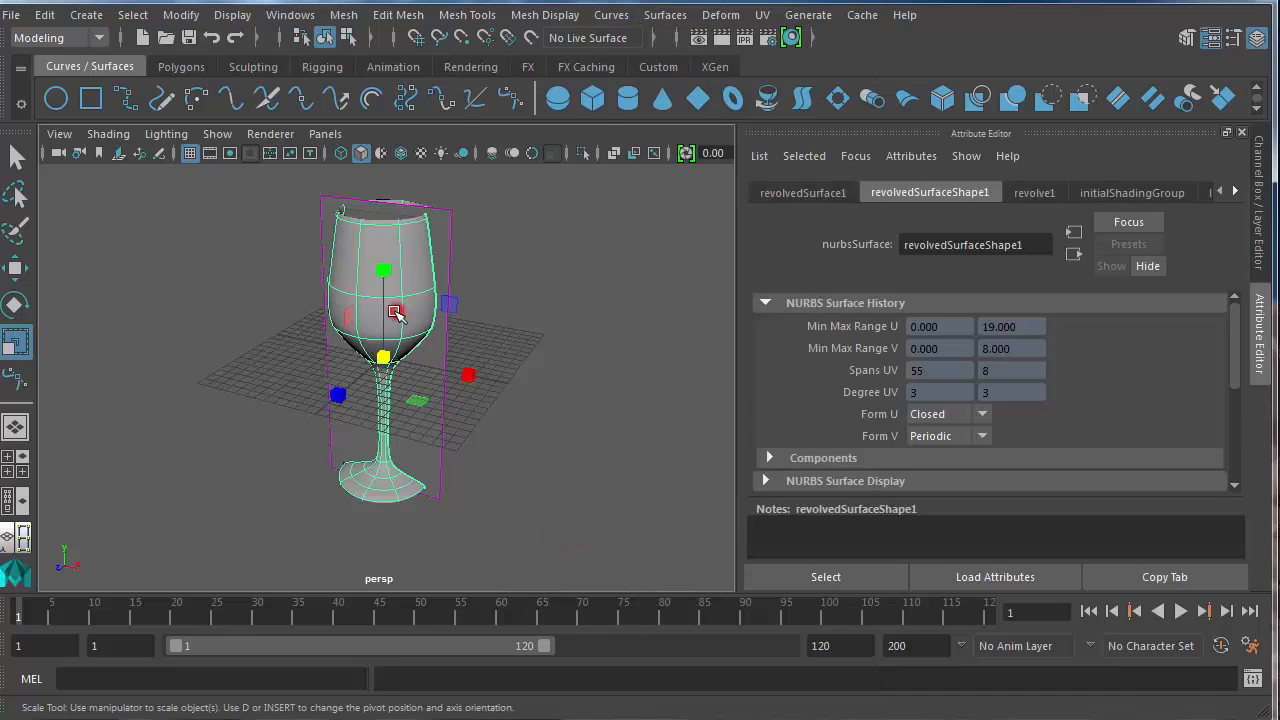
Step: Render a preview of the revolved wine glass, close it, and move the glass along X clear of the reference image
click(722, 38)
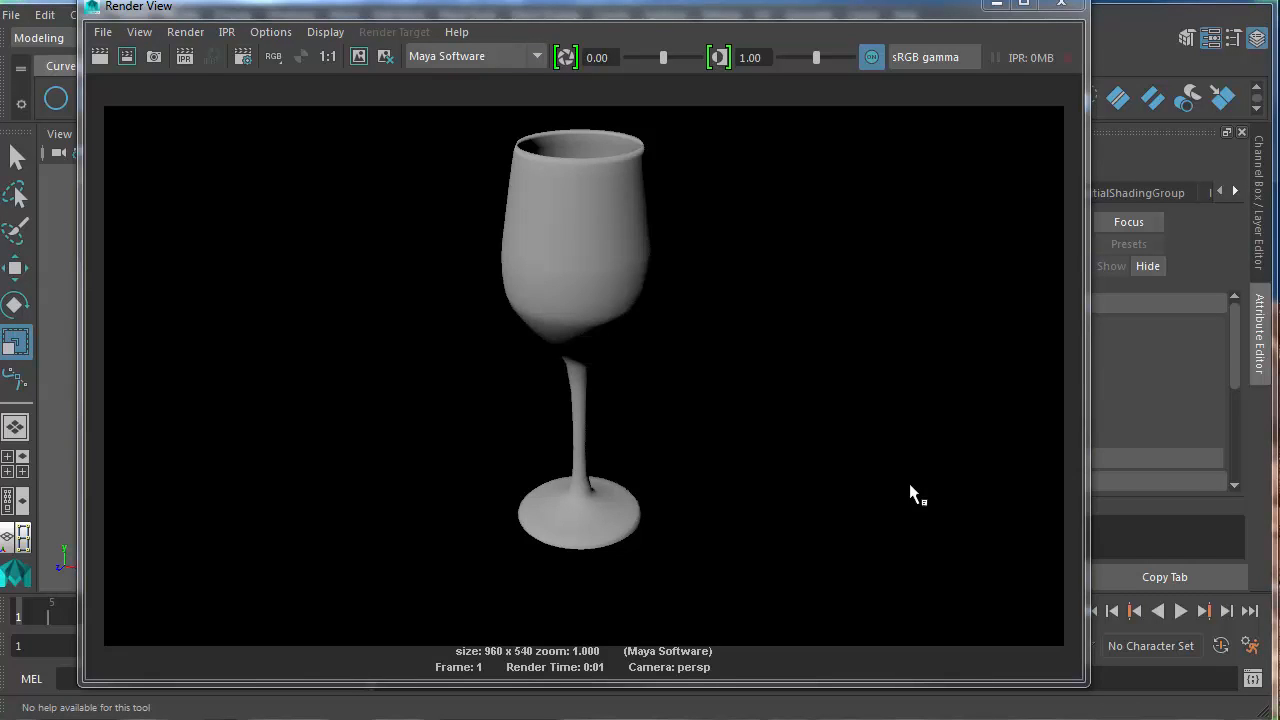
click(1064, 6)
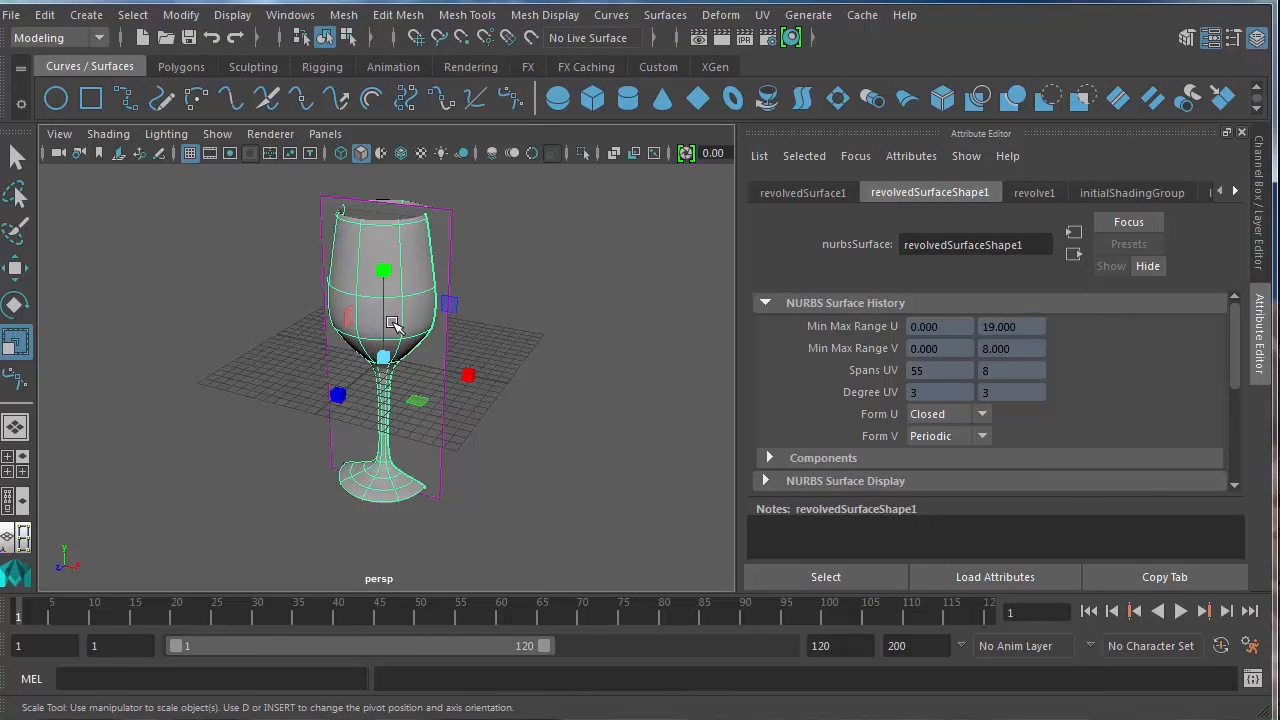
key(w)
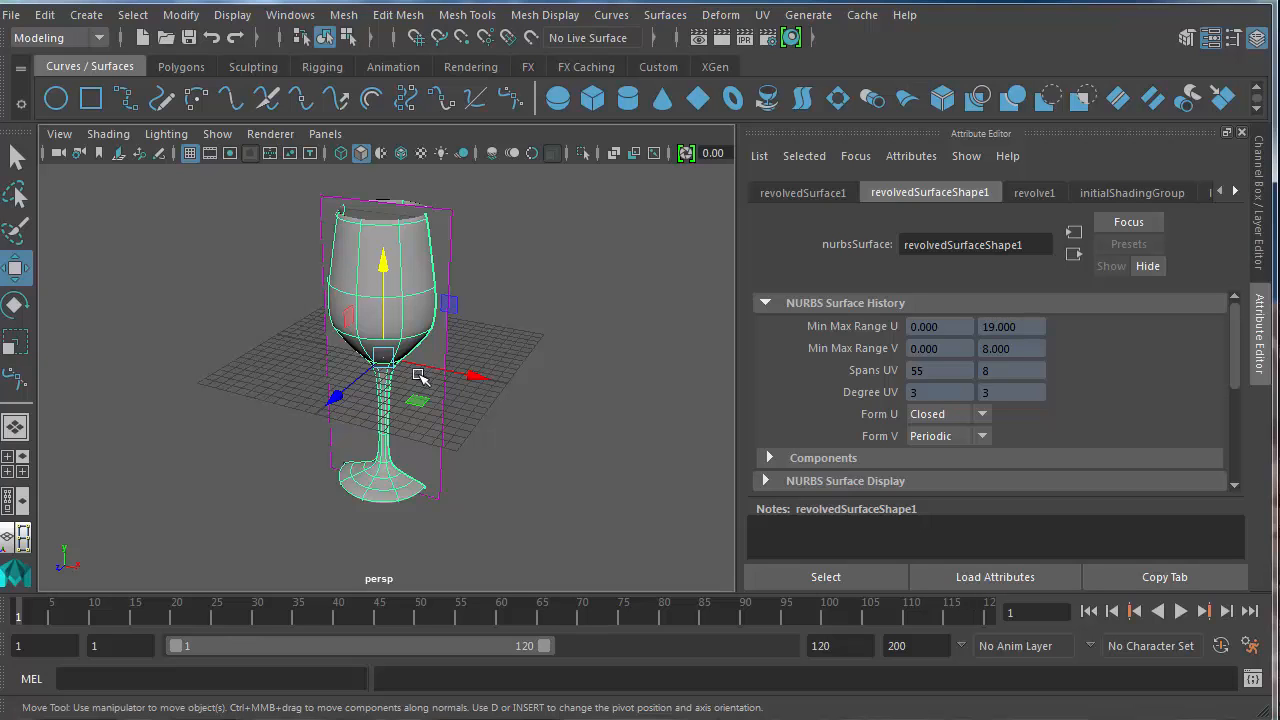
drag(445, 366, 353, 334)
Step: Try deleting the profile curve on the reference image, and undo the deletion
click(428, 318)
click(433, 320)
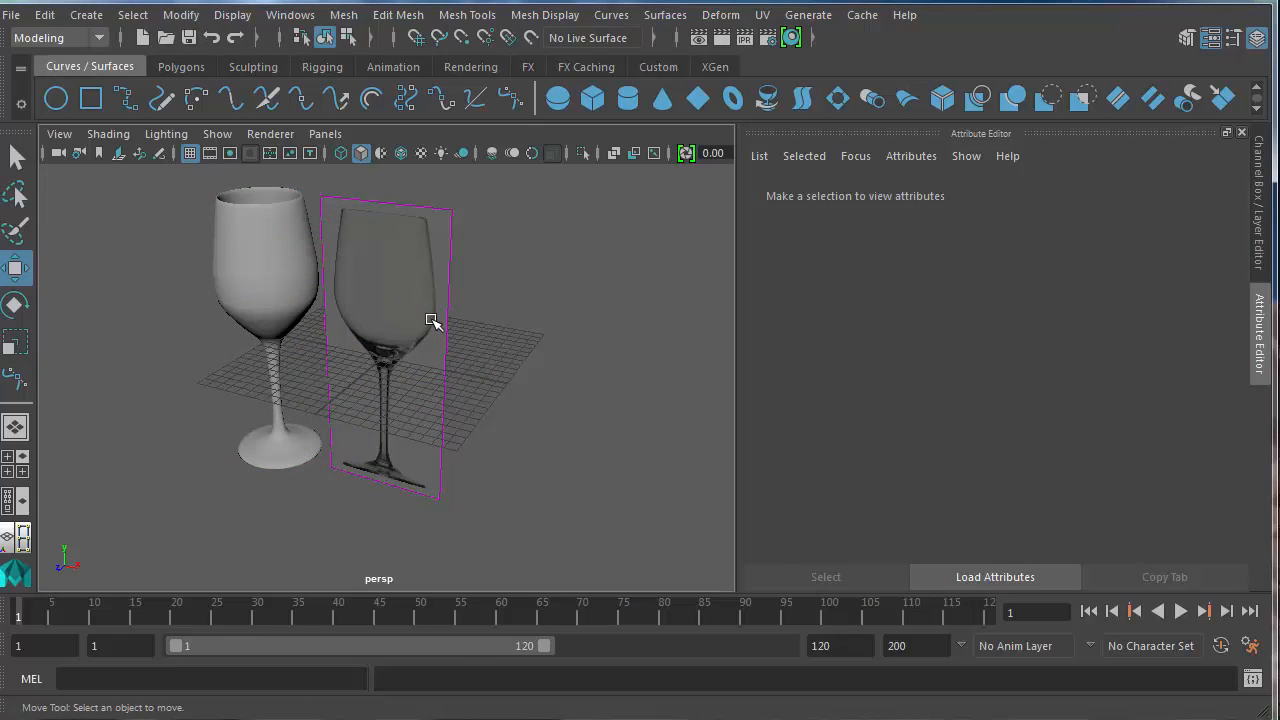
key(ctrl+z)
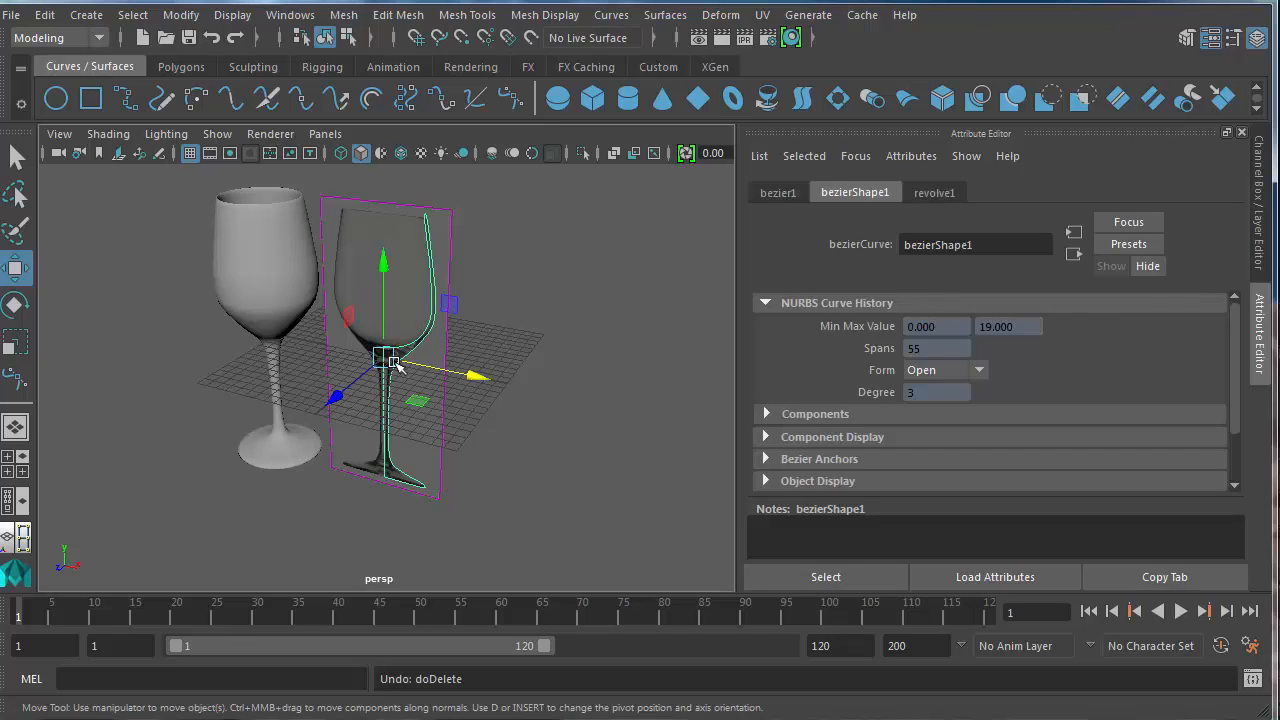
Step: Delete the construction history of the revolved wine glass surface
click(257, 279)
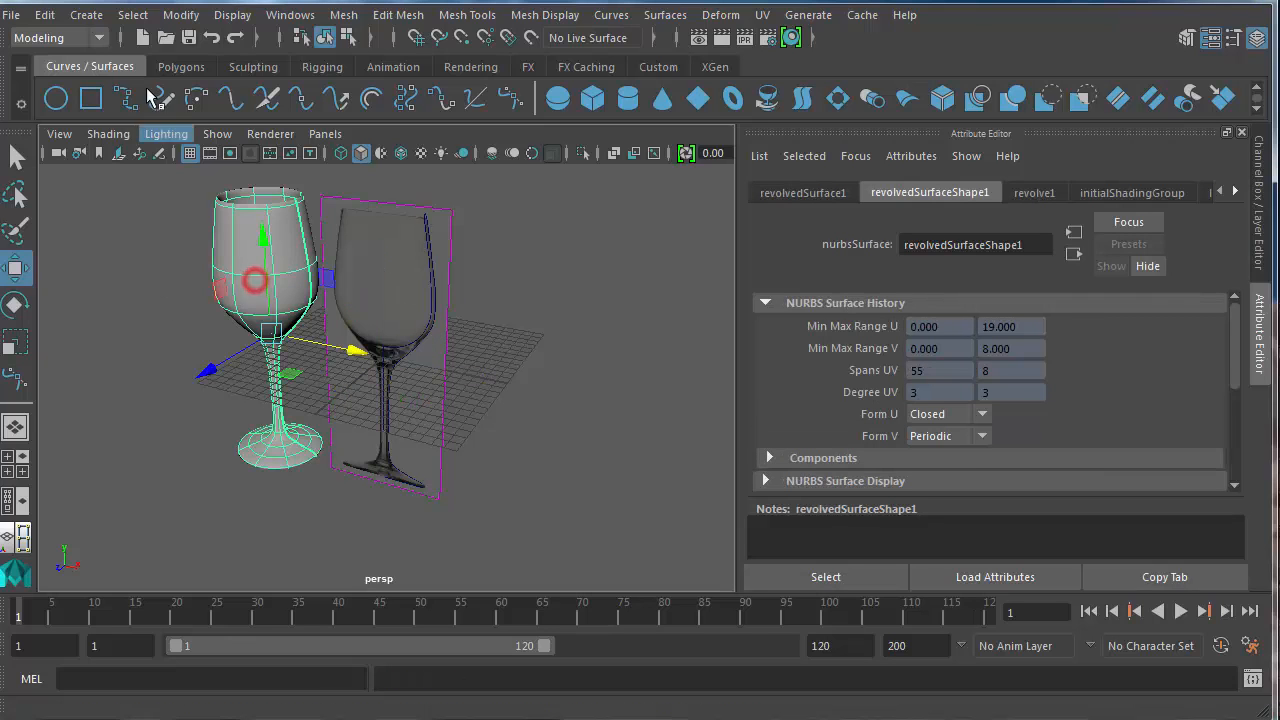
click(38, 18)
mouse_move(98, 251)
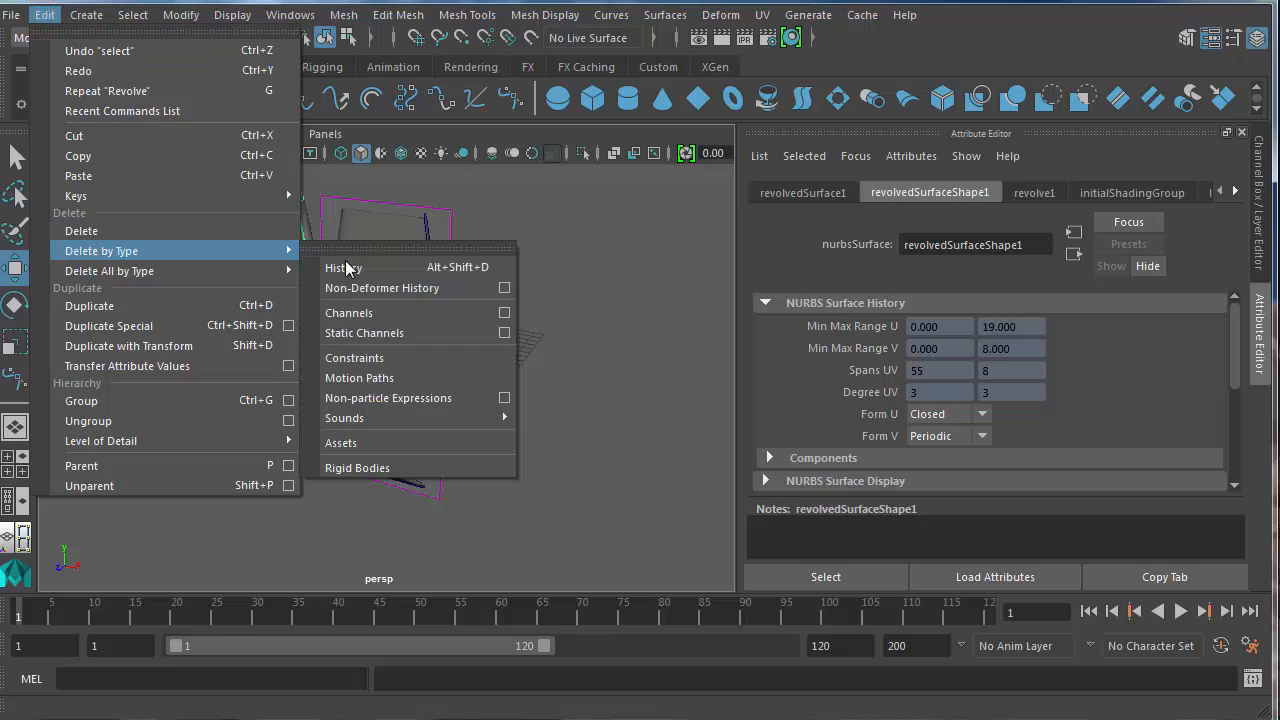
click(366, 271)
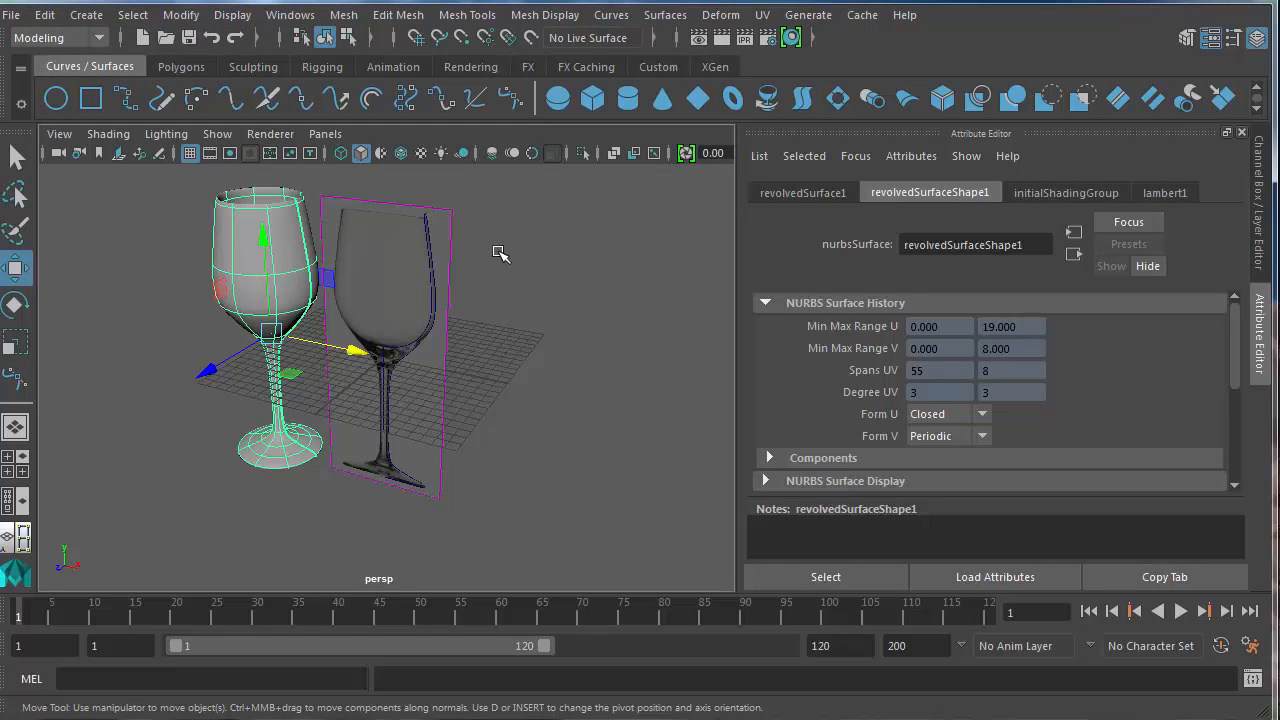
Step: Delete the Bezier profile curve and the wine glass reference image plane from the scene
click(436, 299)
key(Delete)
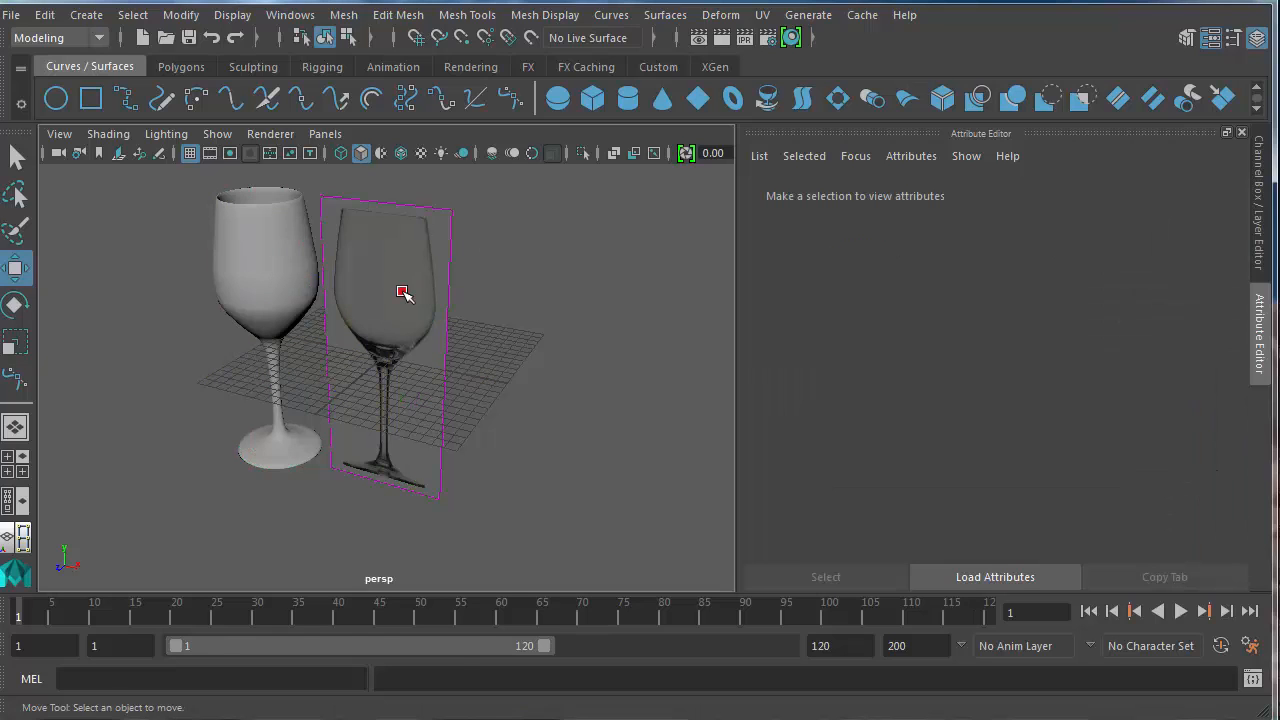
click(403, 289)
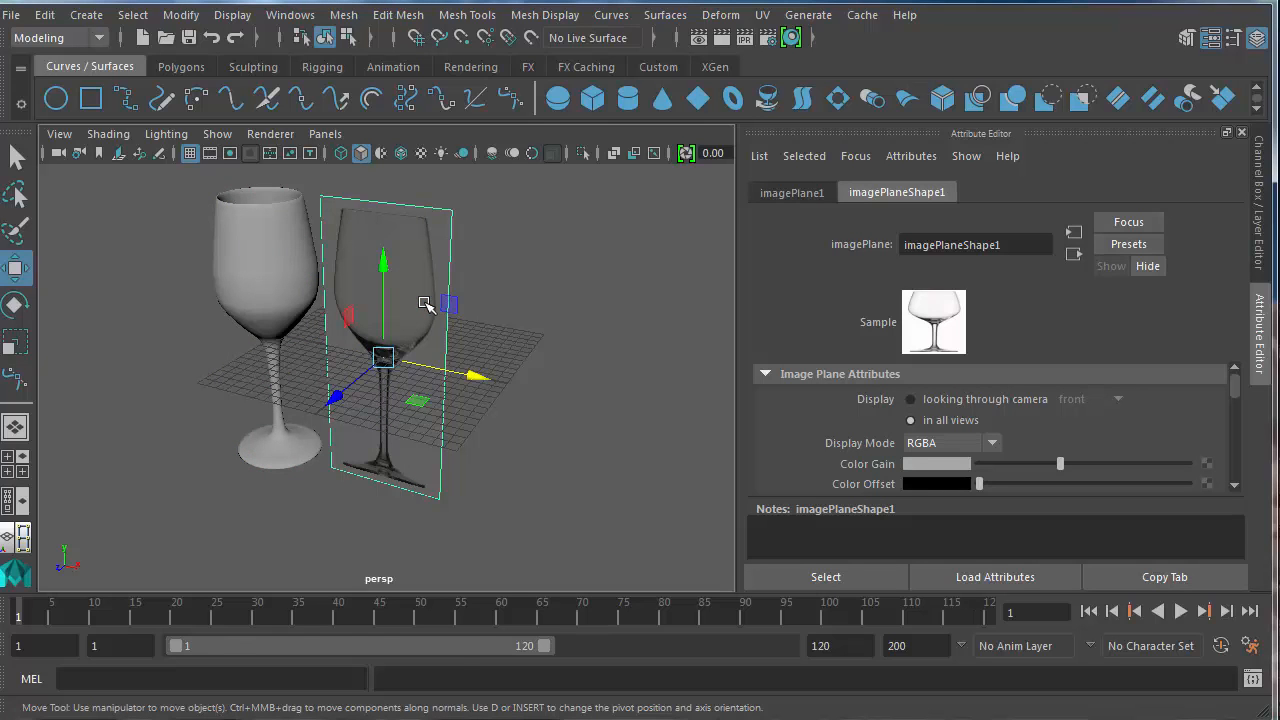
key(Delete)
Step: Raise the wine glass so its foot clears the grid, and move it along X back over the grid's centre
click(302, 276)
alt+middle_drag(462, 356, 509, 416)
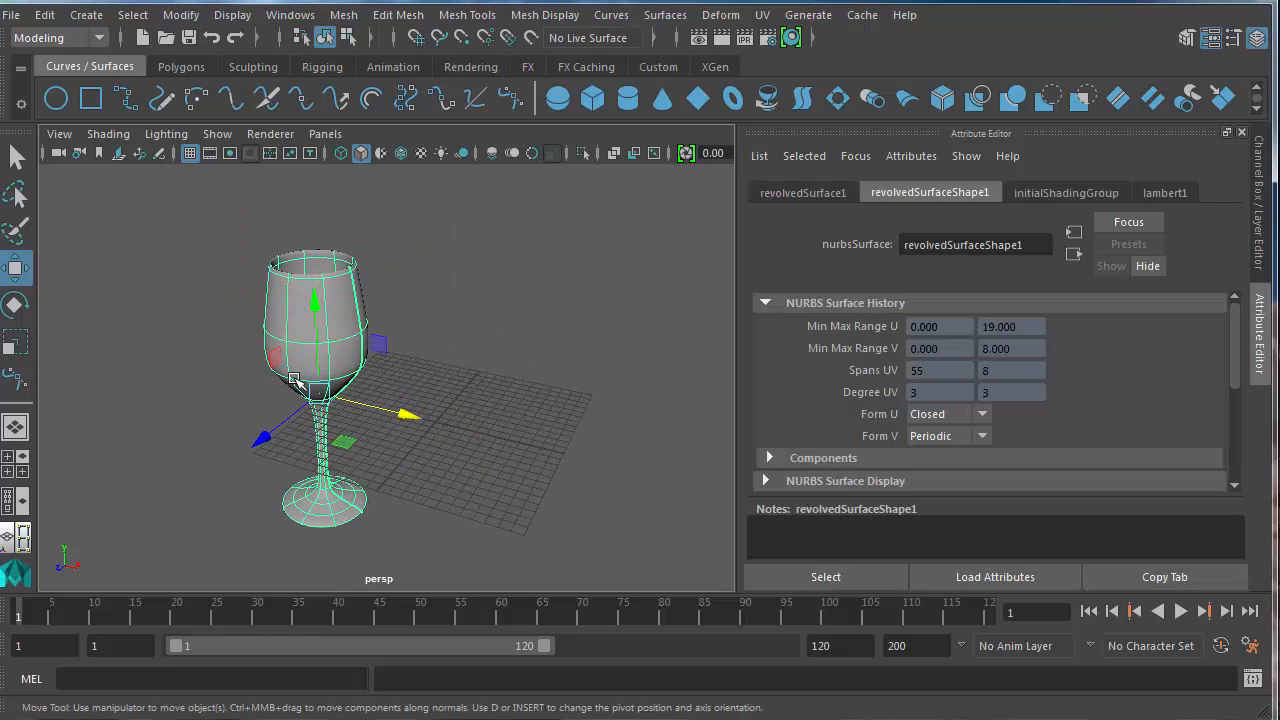
drag(316, 364, 330, 222)
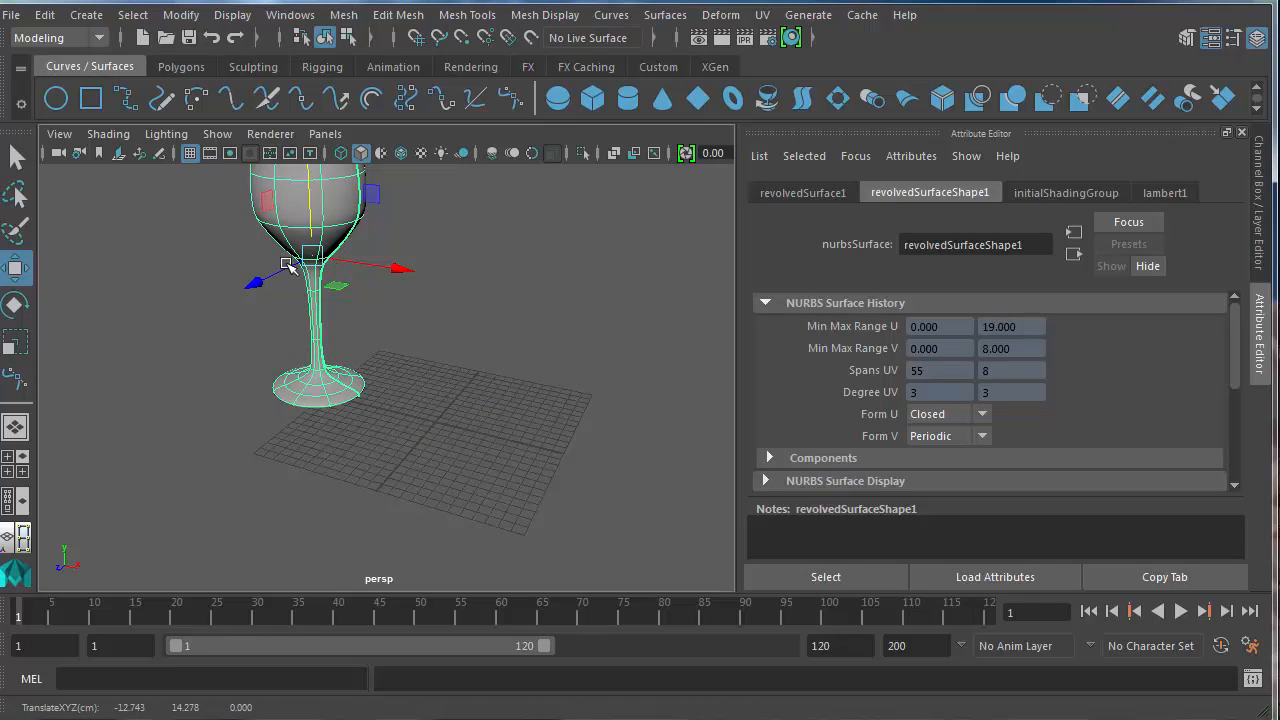
drag(352, 265, 485, 311)
alt+middle_drag(484, 312, 402, 389)
Step: Create a polygon plane at the origin and scale it up well beyond the grid as a floor under the glass
click(181, 66)
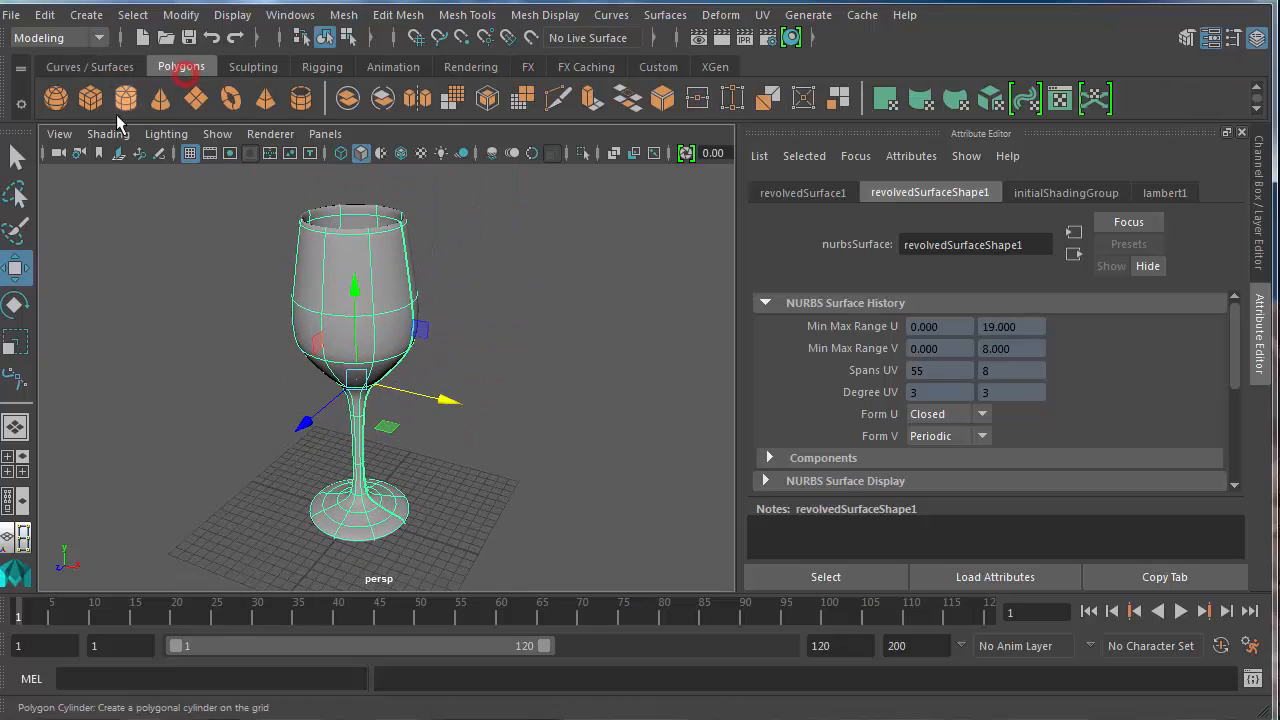
click(196, 102)
scroll(400, 485, up, 5)
scroll(391, 496, down, 7)
key(e)
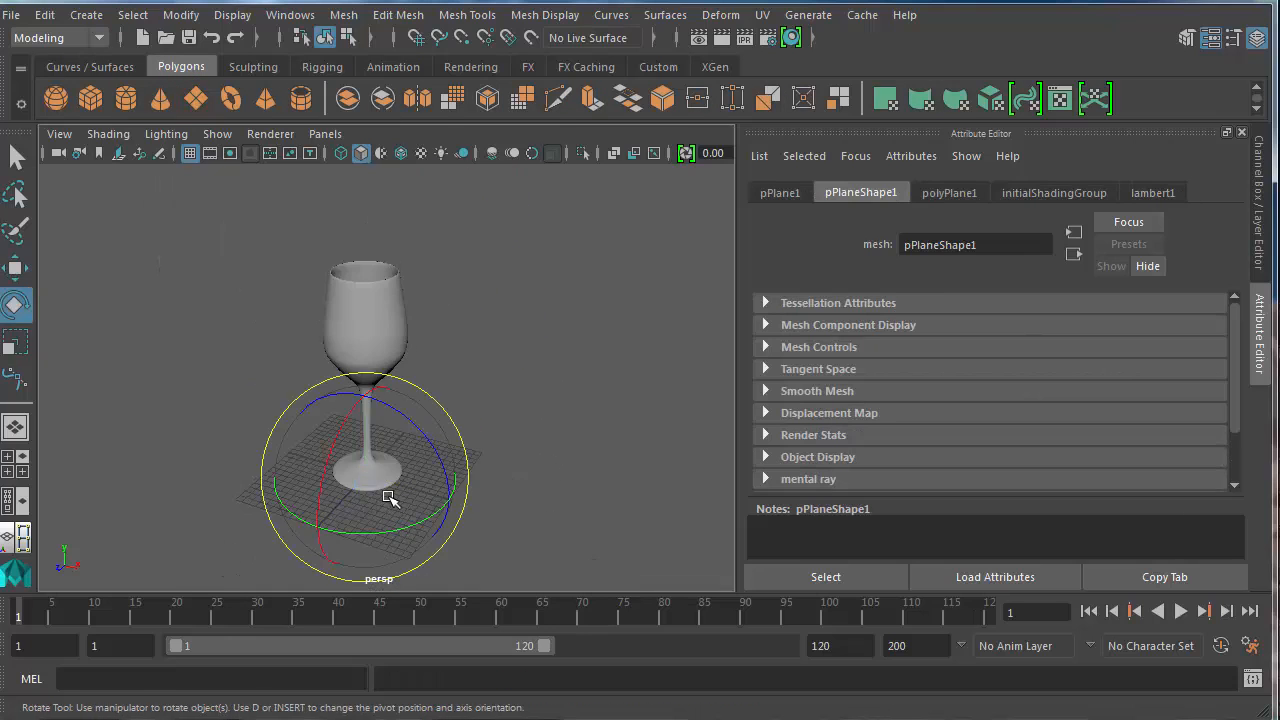
key(r)
drag(365, 475, 640, 141)
alt+middle_drag(457, 376, 454, 257)
alt+drag(466, 286, 360, 293)
alt+middle_drag(368, 347, 343, 419)
Step: Scale the wine glass down uniformly to about 0.665 and lower it so its foot rests on the floor plane
click(352, 262)
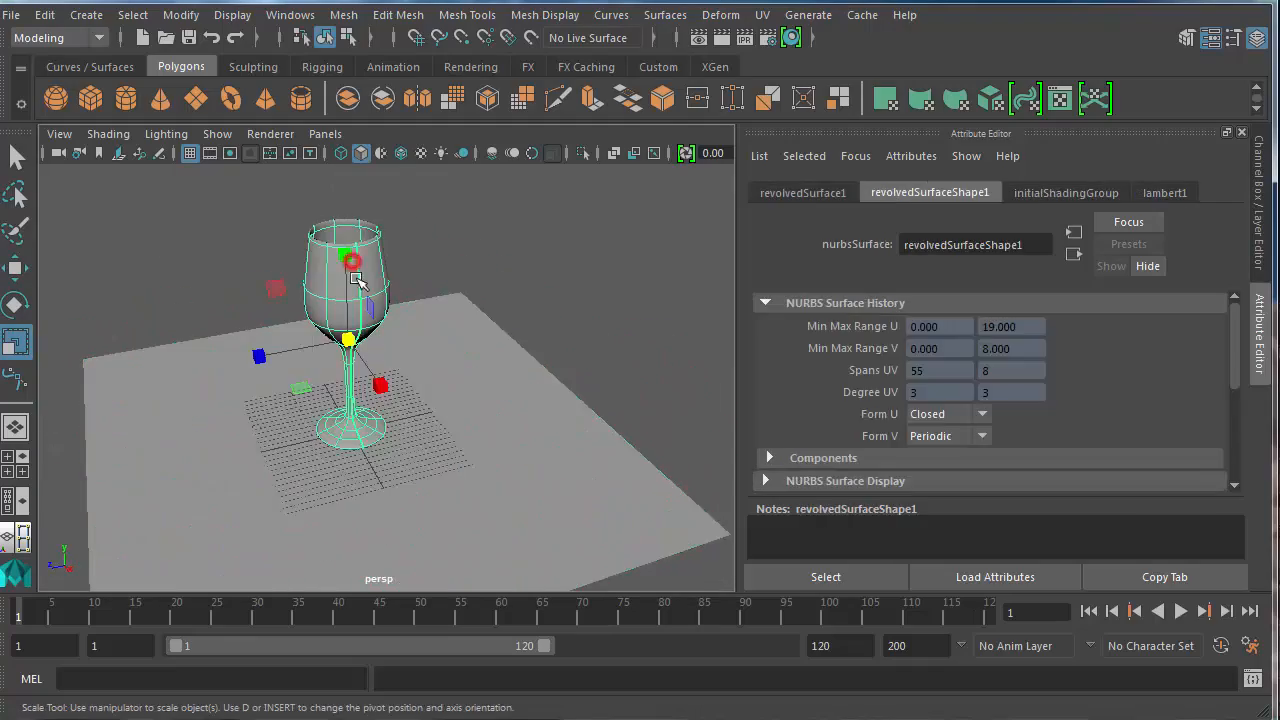
key(e)
key(r)
drag(348, 340, 288, 475)
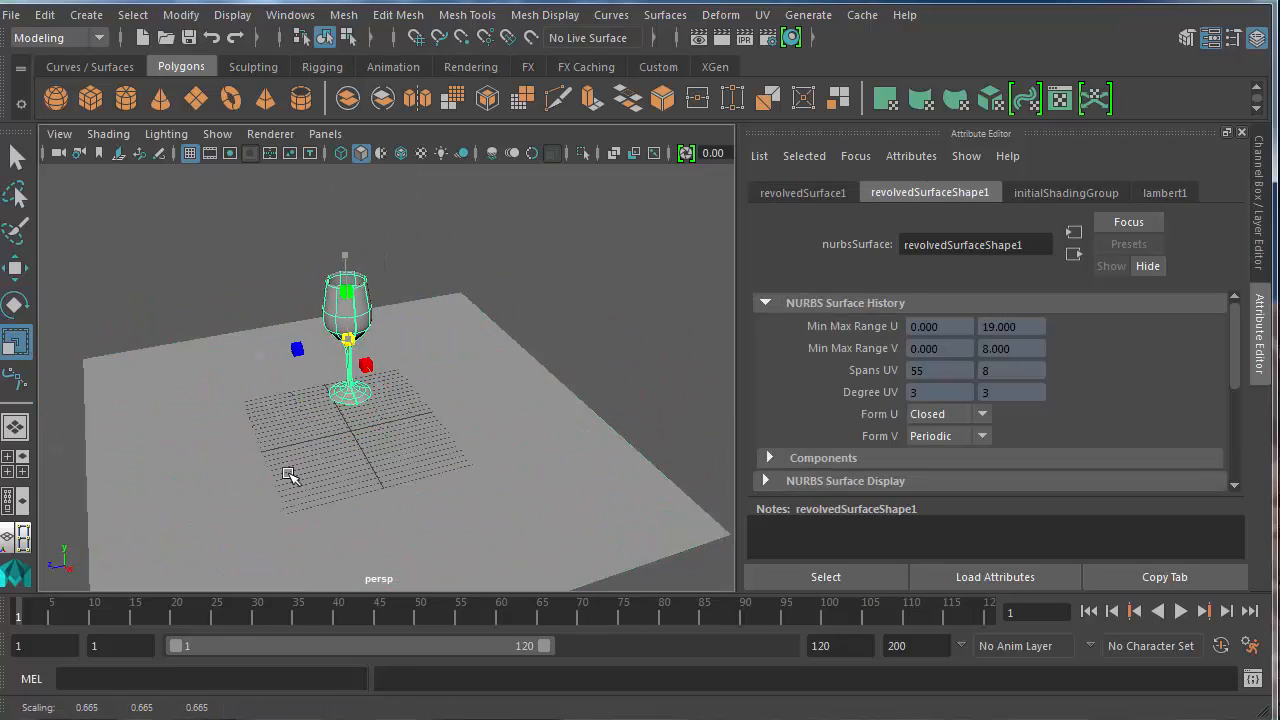
key(w)
drag(346, 285, 347, 332)
scroll(436, 337, up, 5)
alt+middle_drag(437, 335, 466, 212)
Step: Show the Hypershade beside the perspective view and enlarge its material browser and node creation areas
click(14, 504)
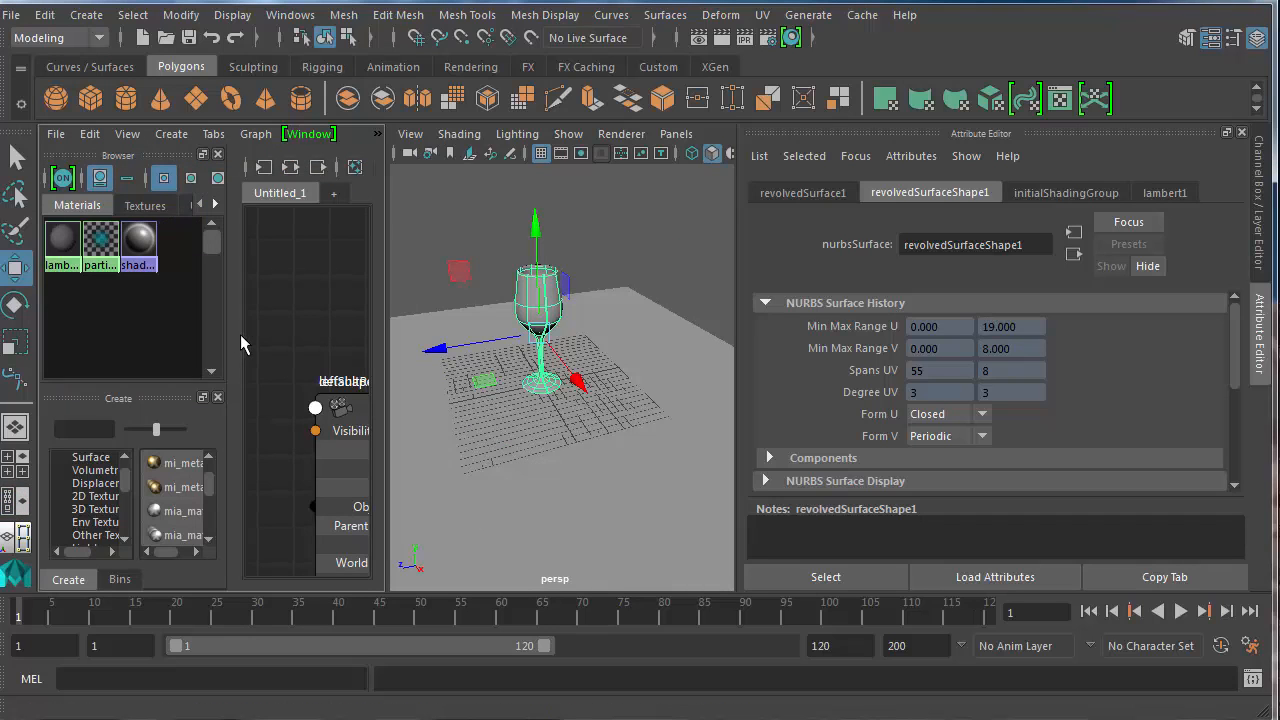
drag(388, 420, 470, 408)
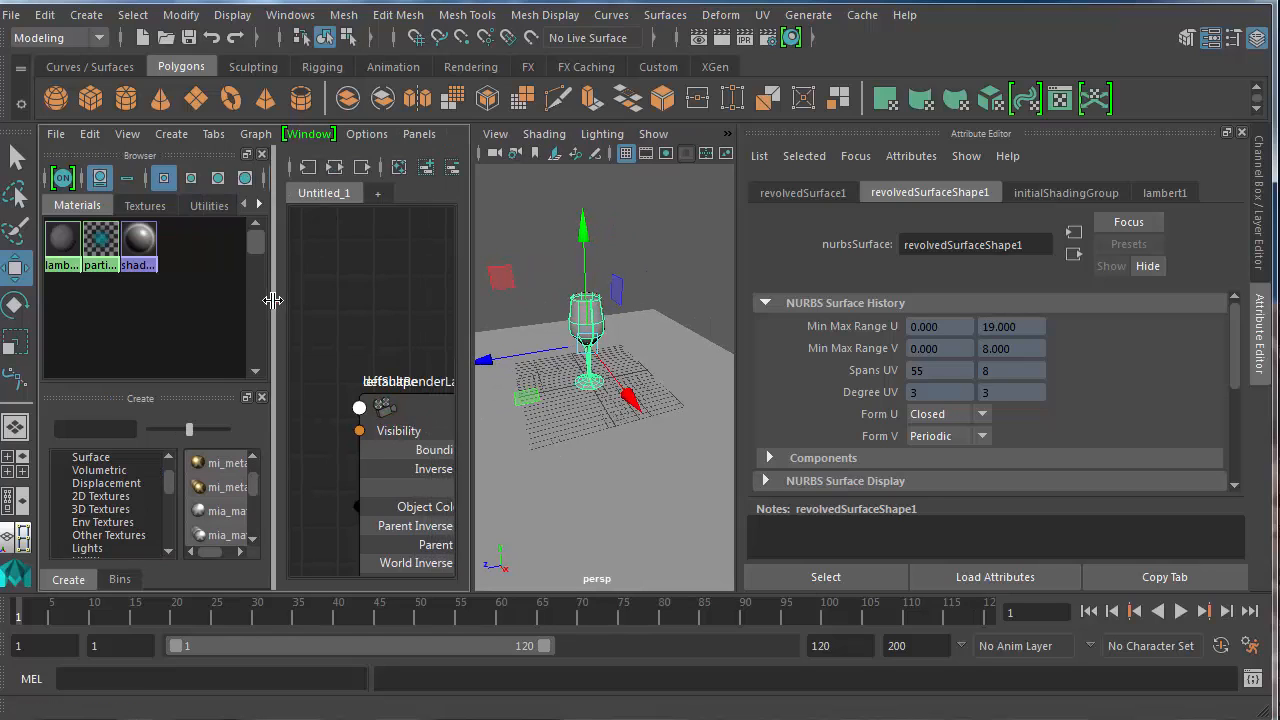
drag(272, 302, 316, 305)
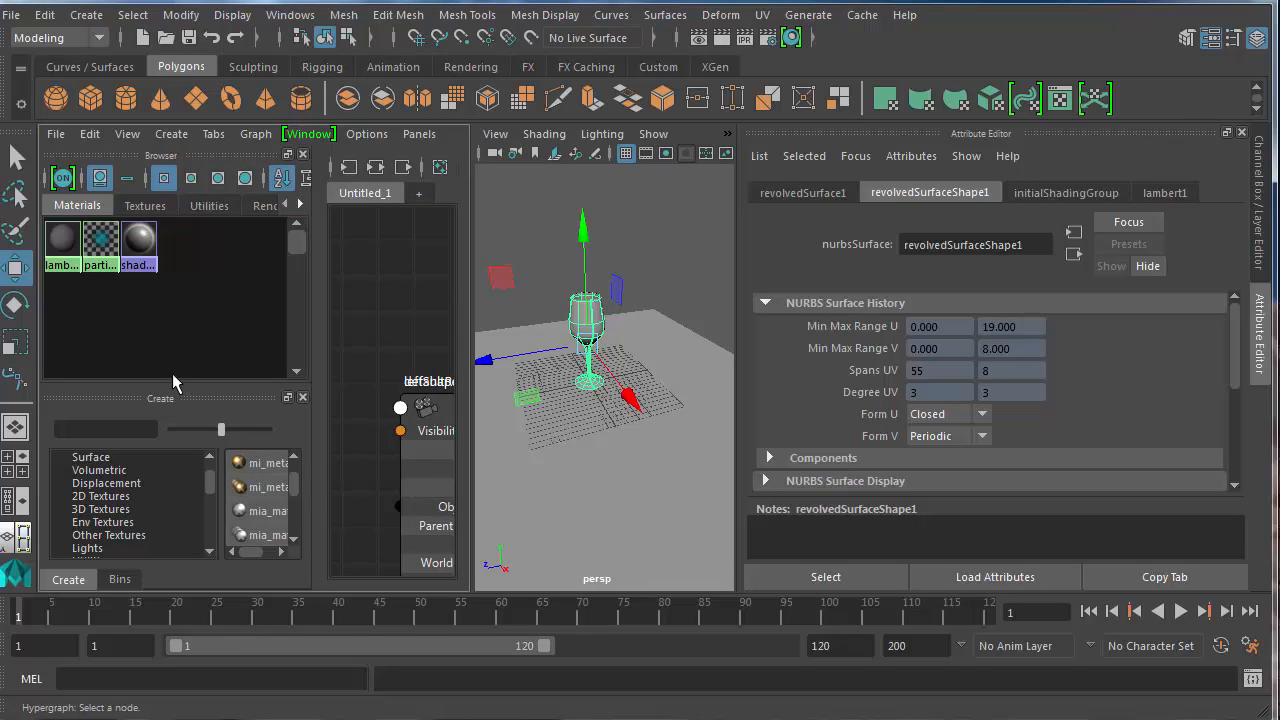
drag(172, 390, 163, 310)
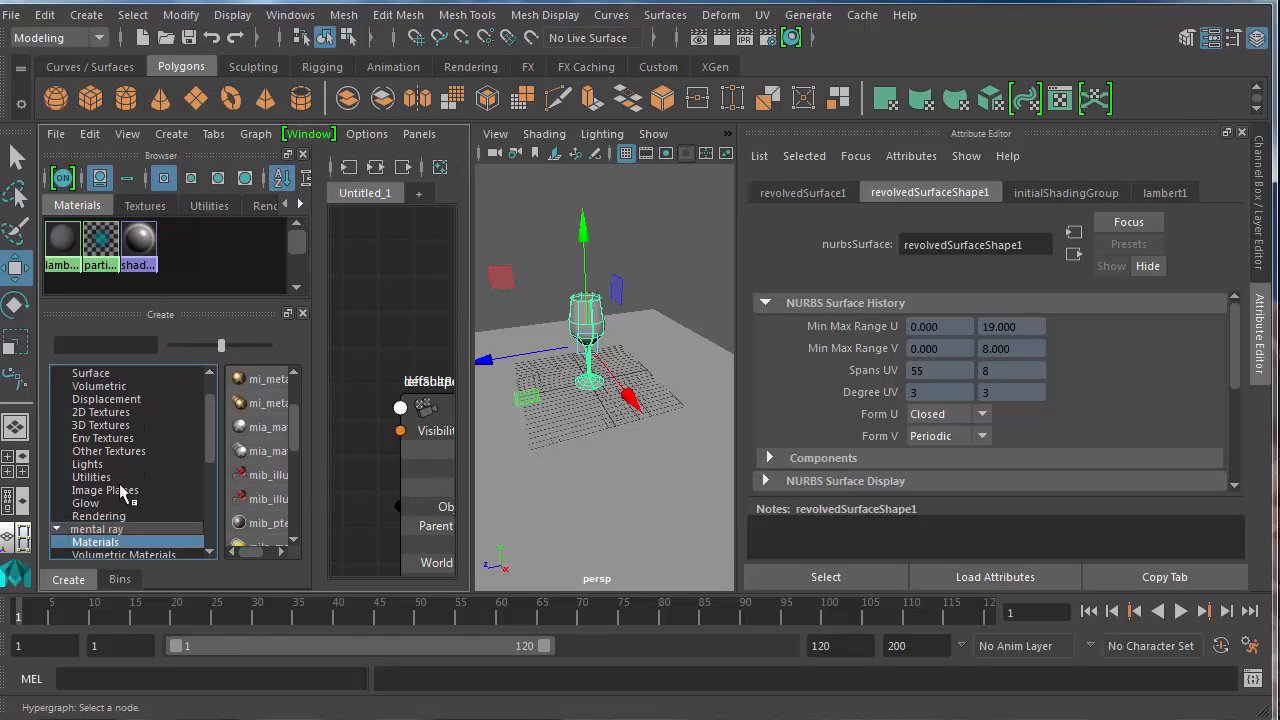
Step: Create a mental ray mia_material_x material and name it Glass
scroll(120, 470, down, 2)
click(100, 451)
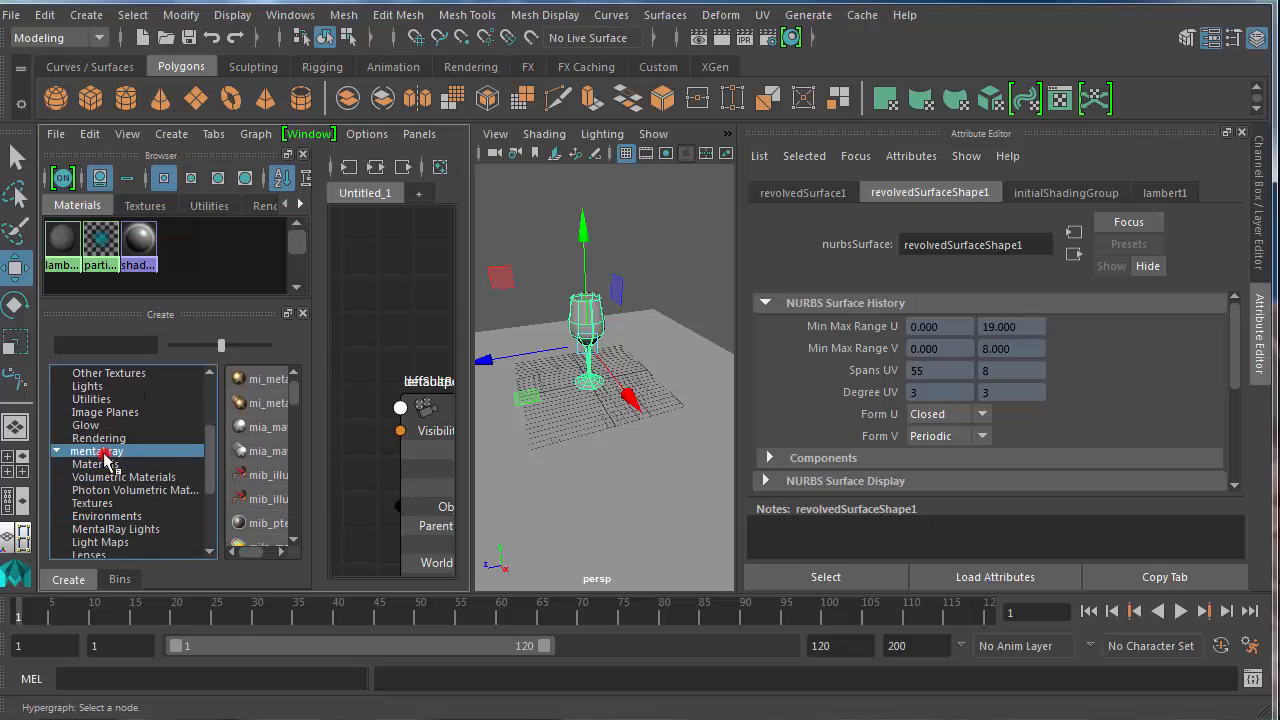
click(312, 436)
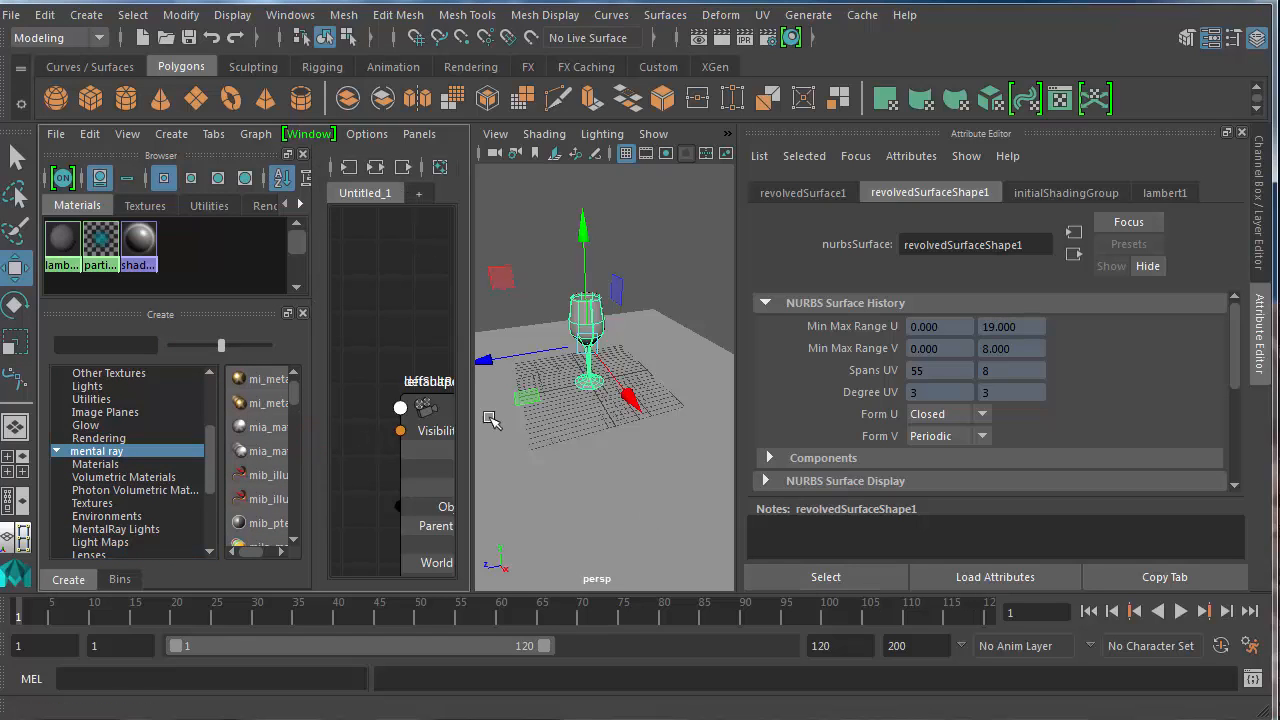
click(257, 428)
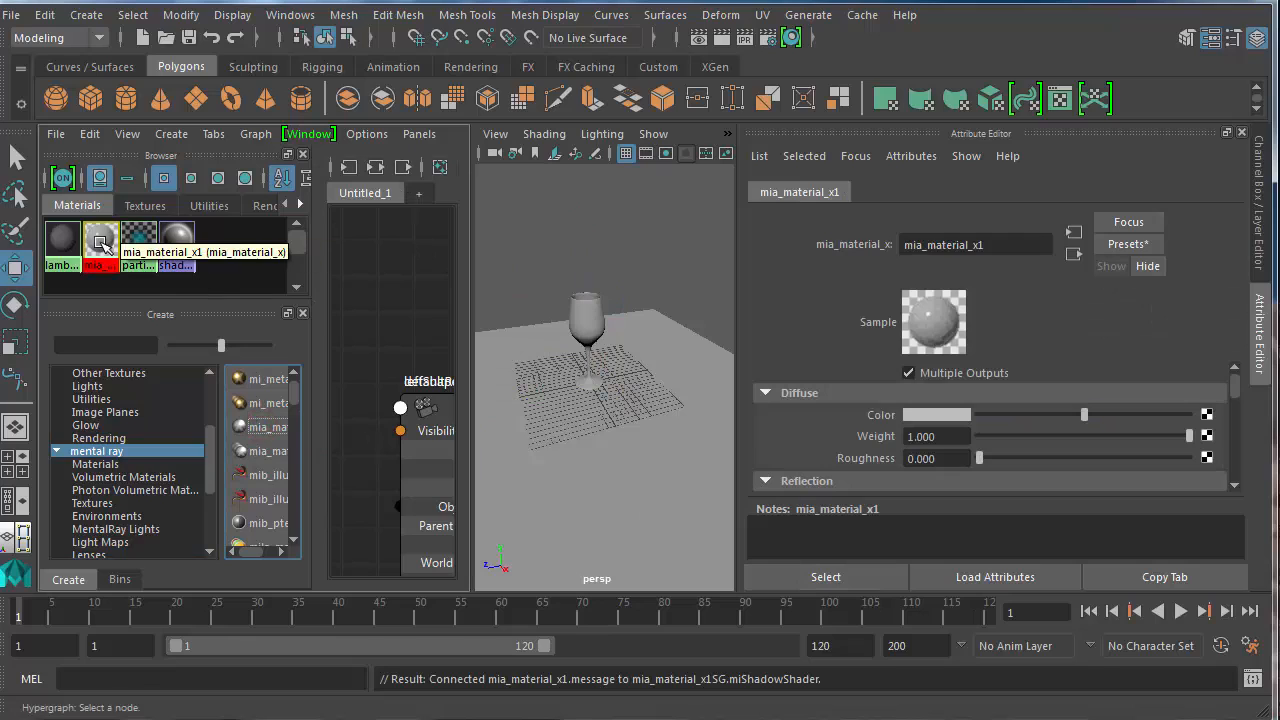
click(1003, 245)
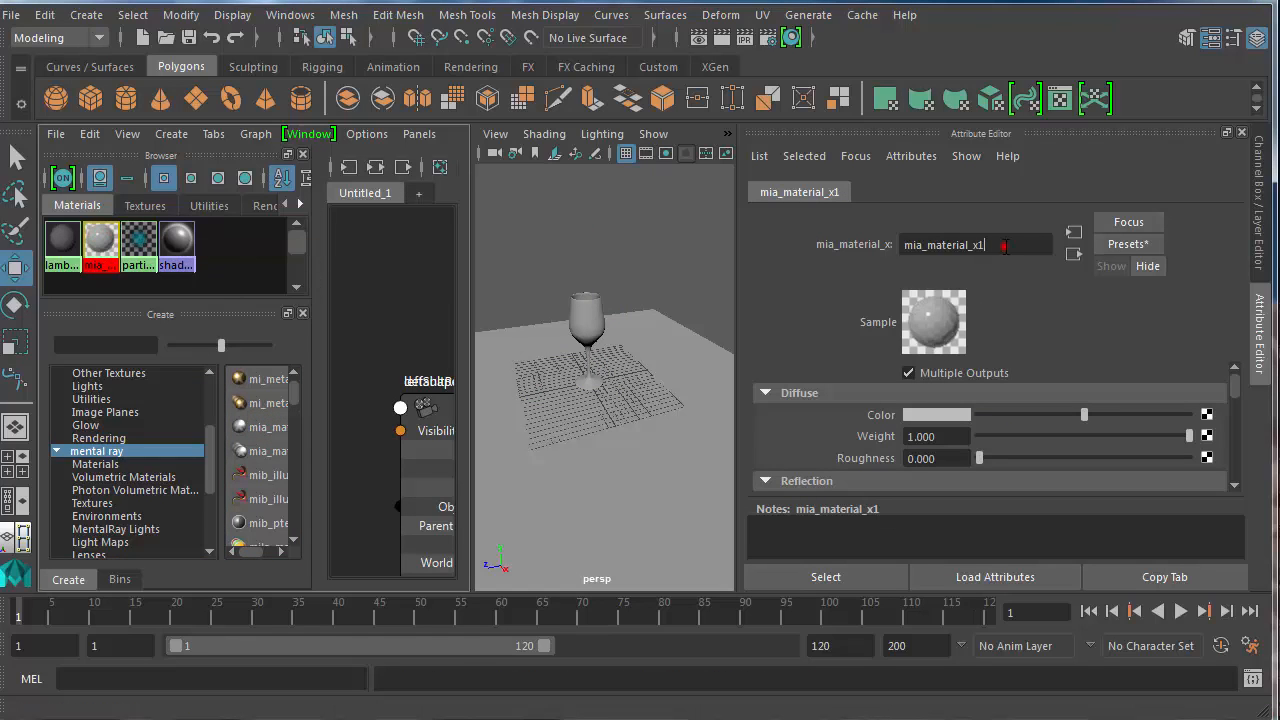
text(Glas)
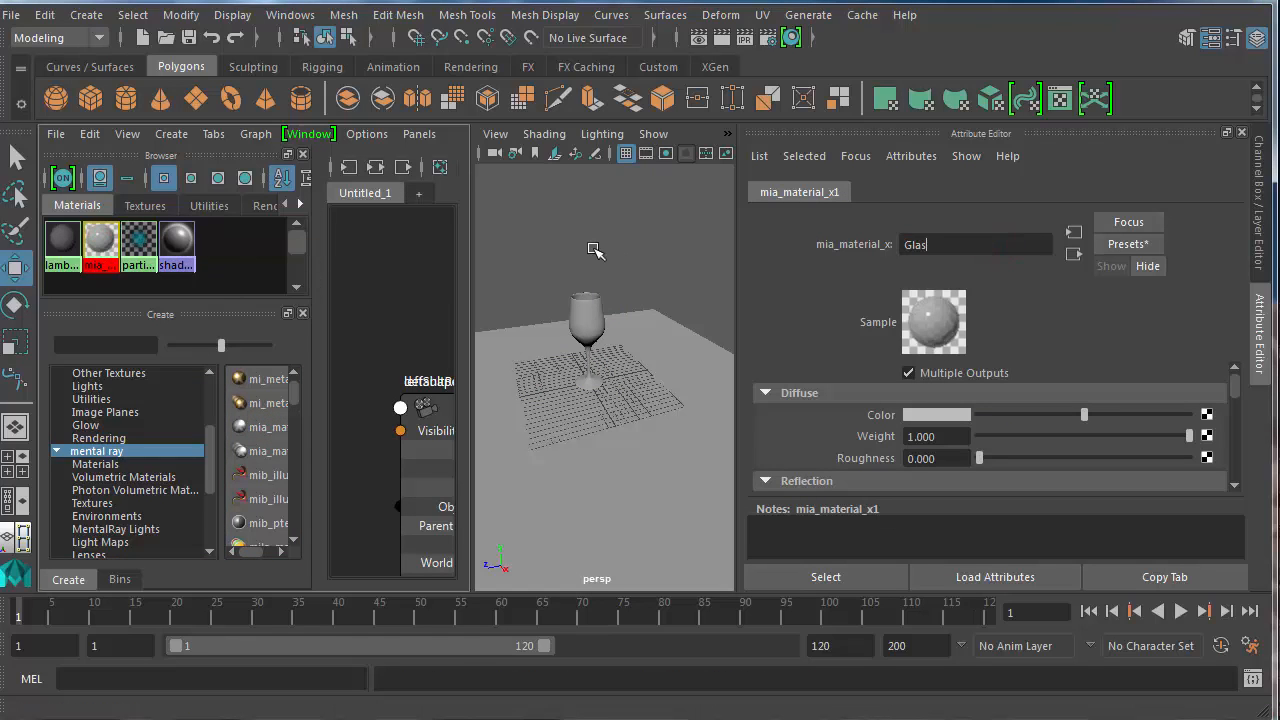
text(s)
key(Return)
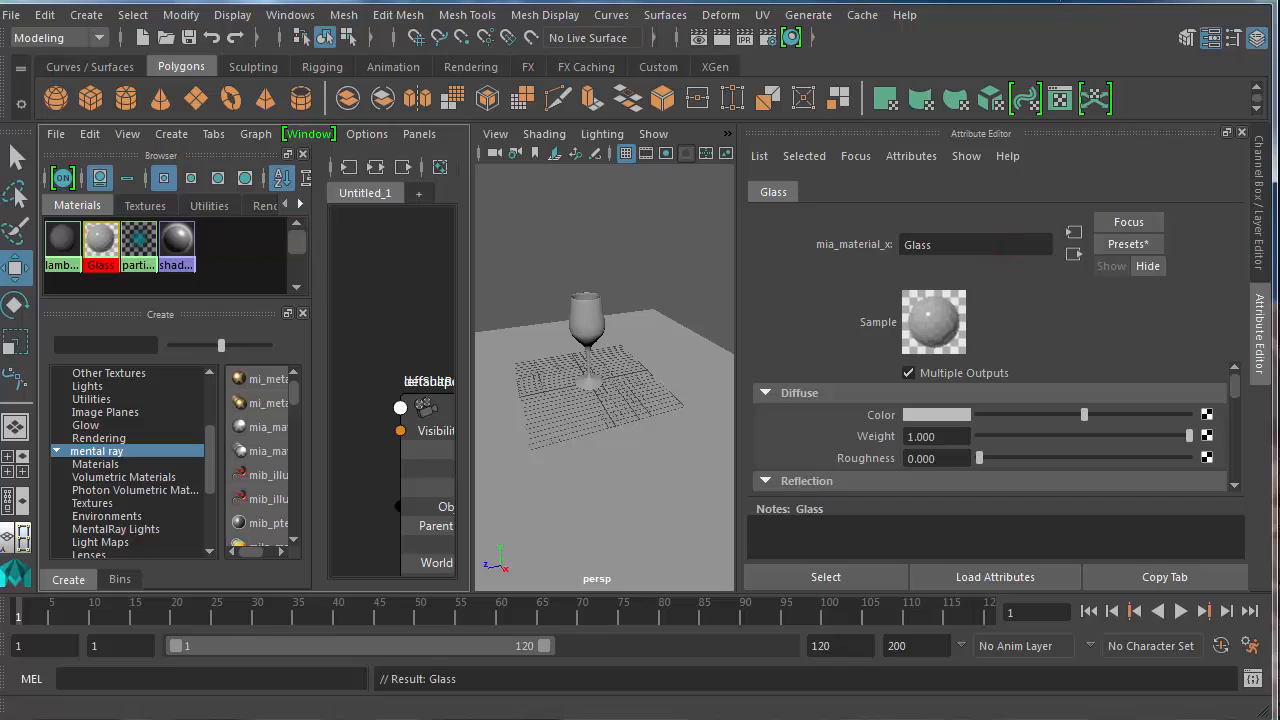
Step: Replace the Glass material's settings with the GlassSolid preset and assign the material to the wine glass
click(1133, 244)
mouse_move(1192, 388)
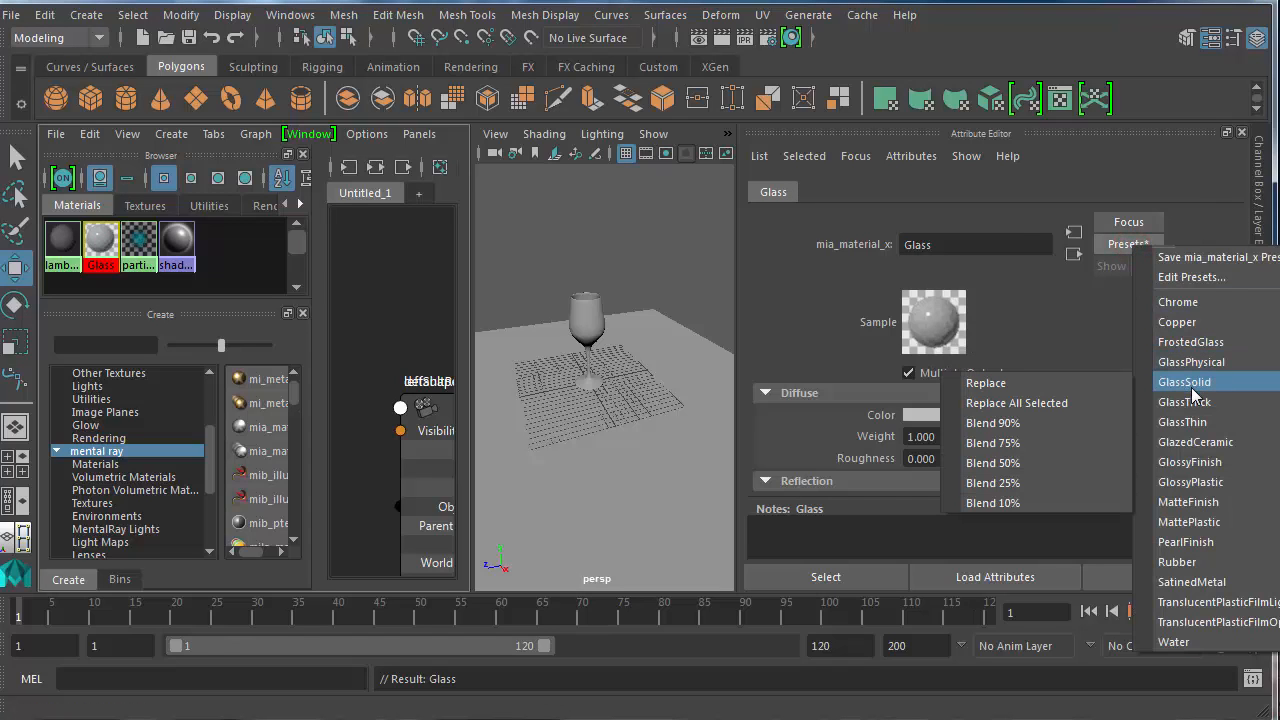
click(1074, 386)
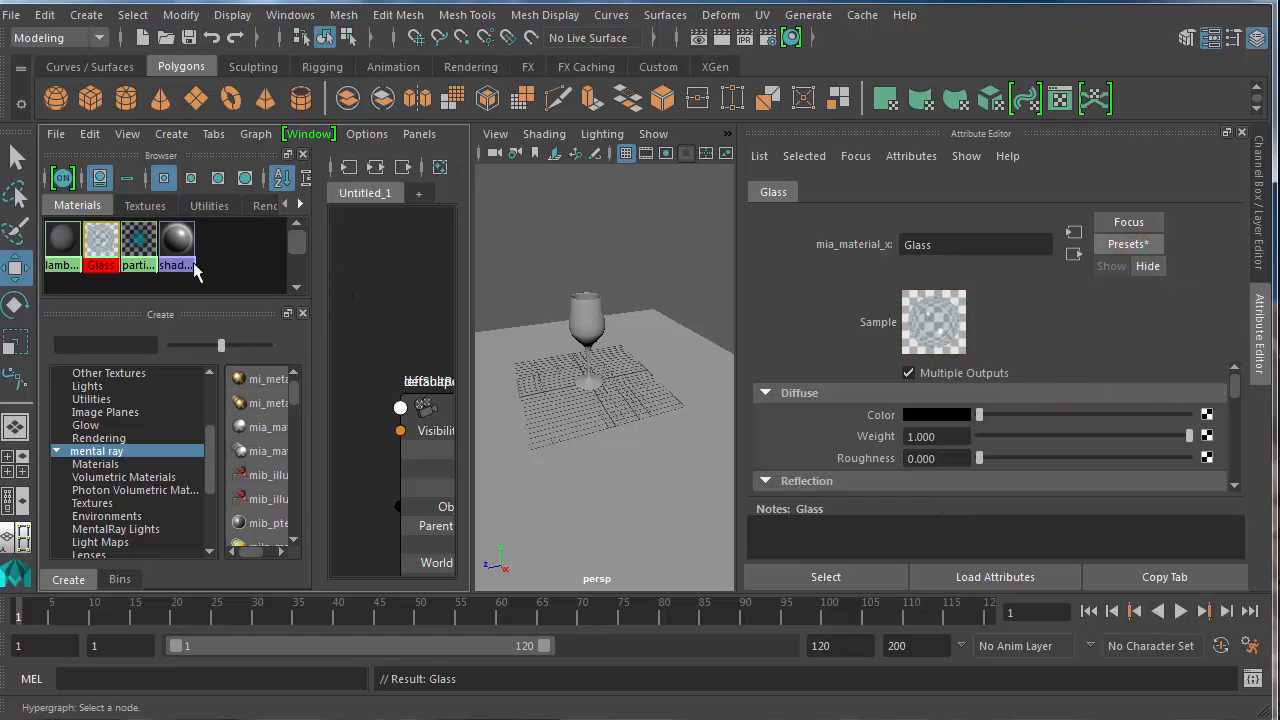
middle_drag(103, 243, 588, 311)
scroll(592, 359, up, 5)
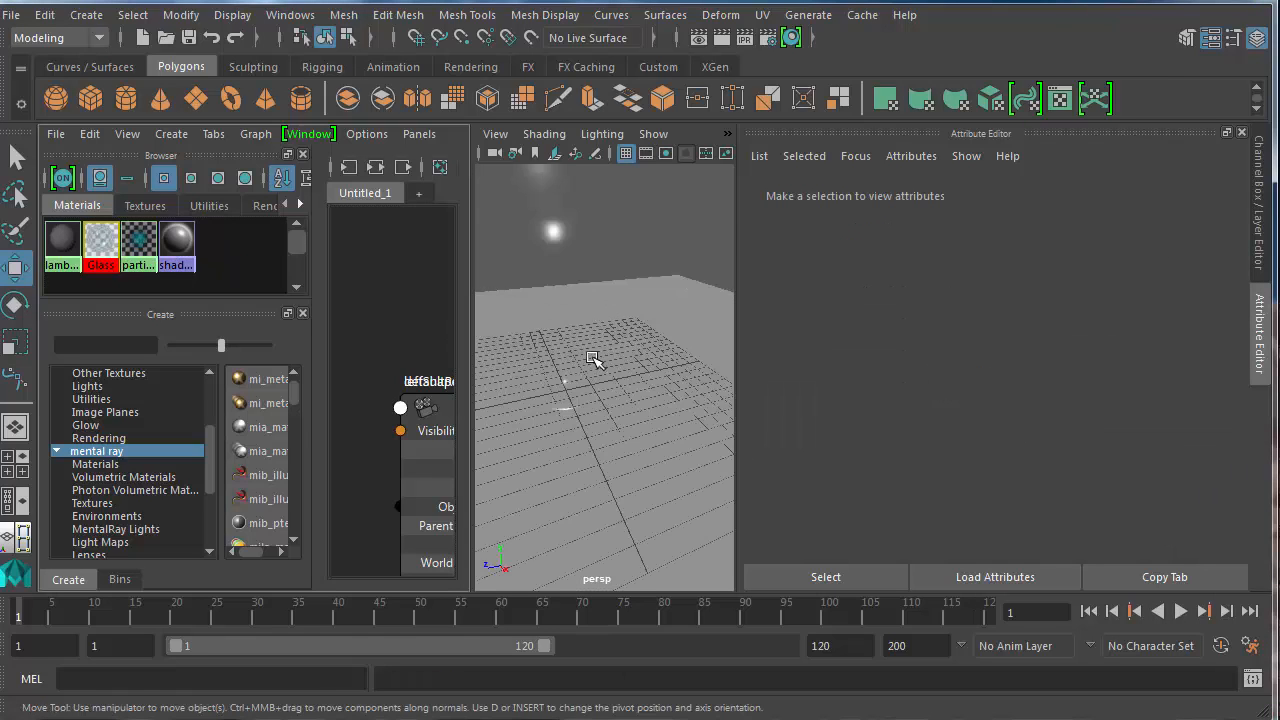
scroll(592, 359, down, 5)
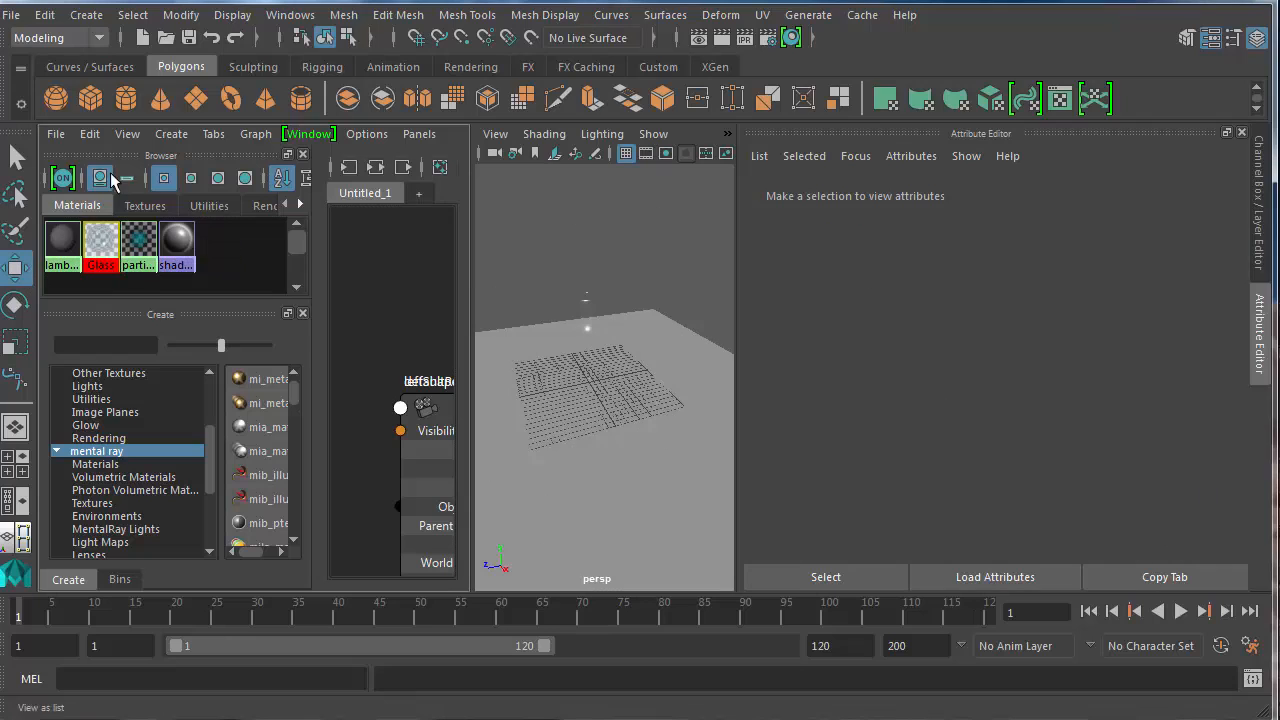
Step: Expand the perspective view to fill the workspace, showing the glass and floor plane from a lower angle
click(16, 157)
key(space)
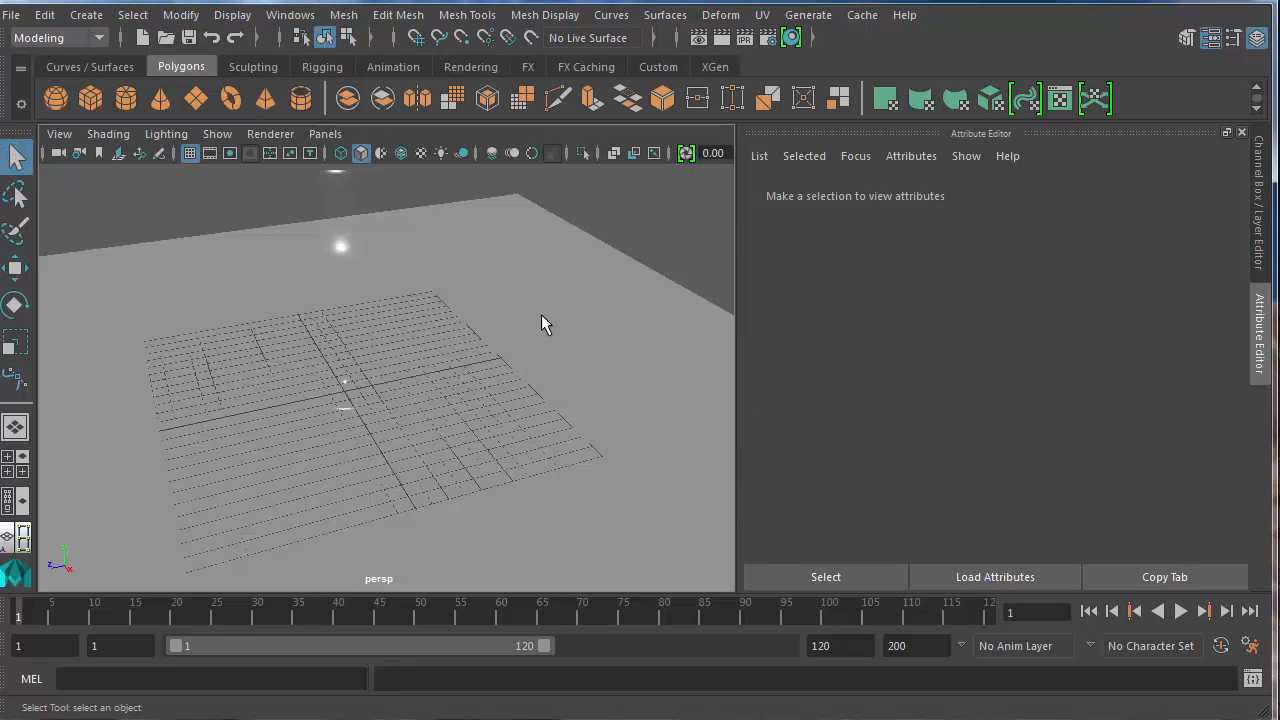
scroll(541, 314, down, 3)
alt+drag(422, 403, 409, 377)
scroll(431, 334, down, 1)
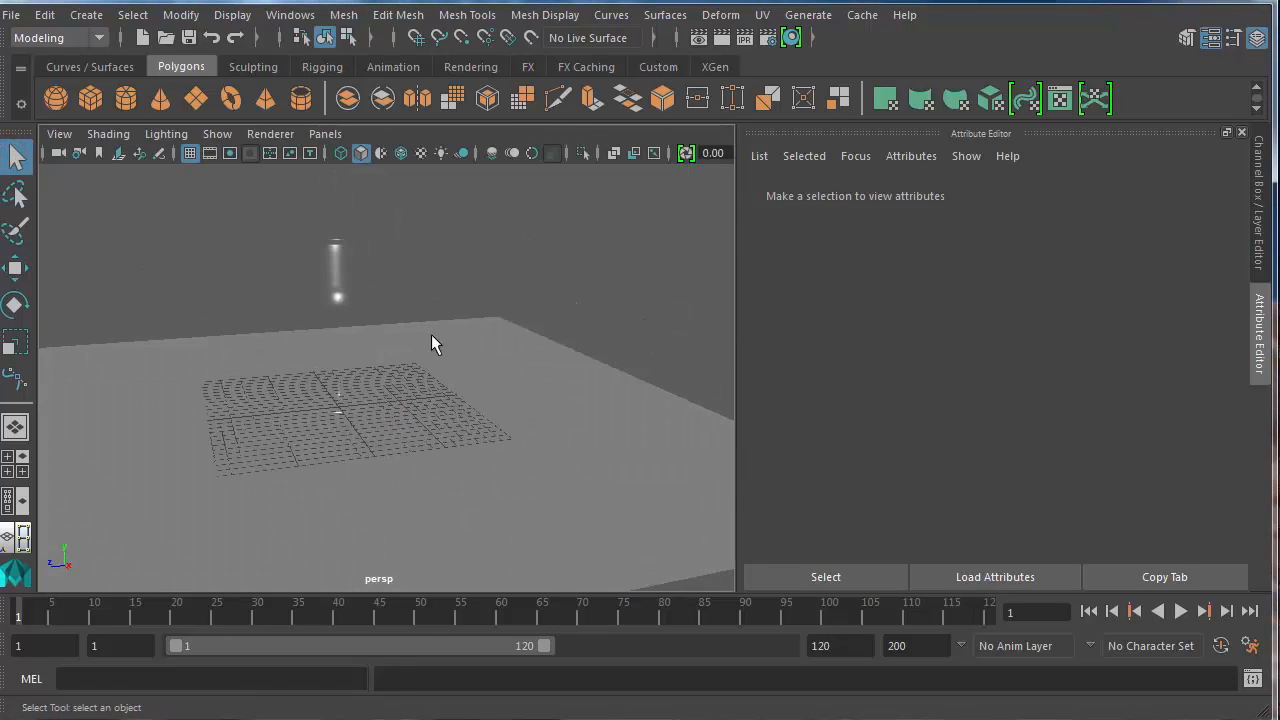
Step: Set the renderer to mental ray in the render settings and create a Physical Sun and Sky environment
click(768, 40)
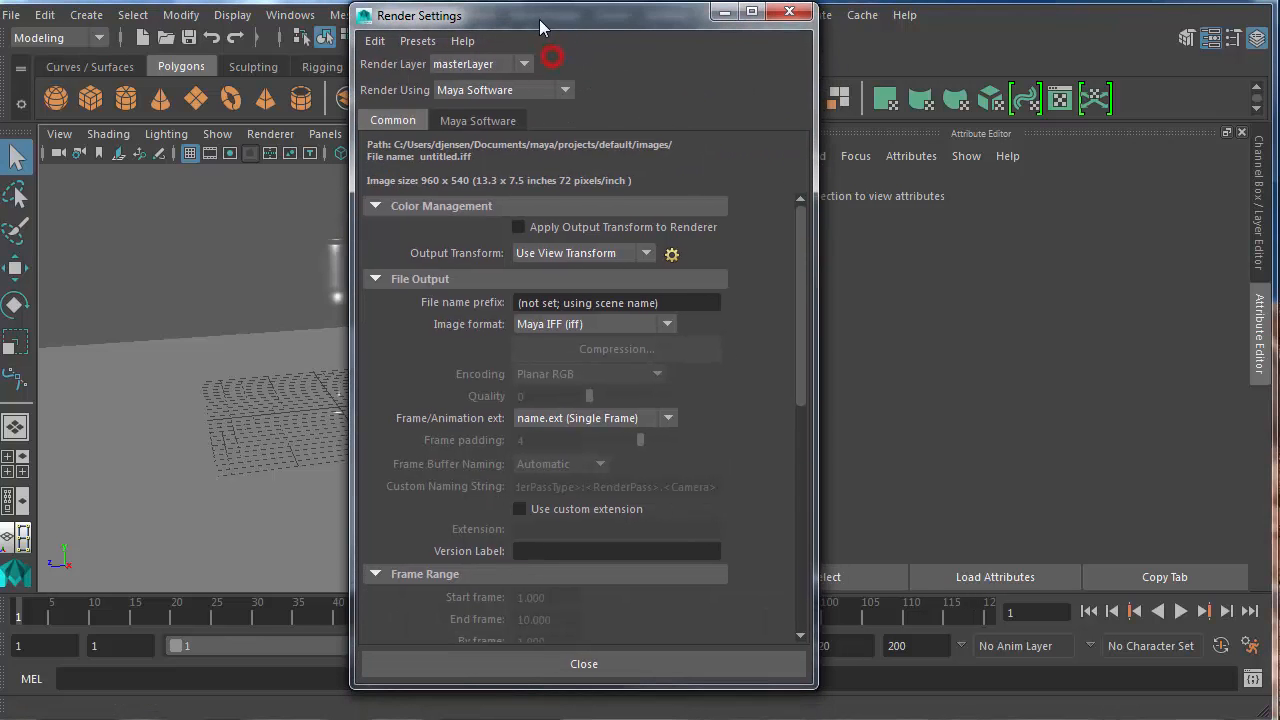
click(503, 90)
click(462, 172)
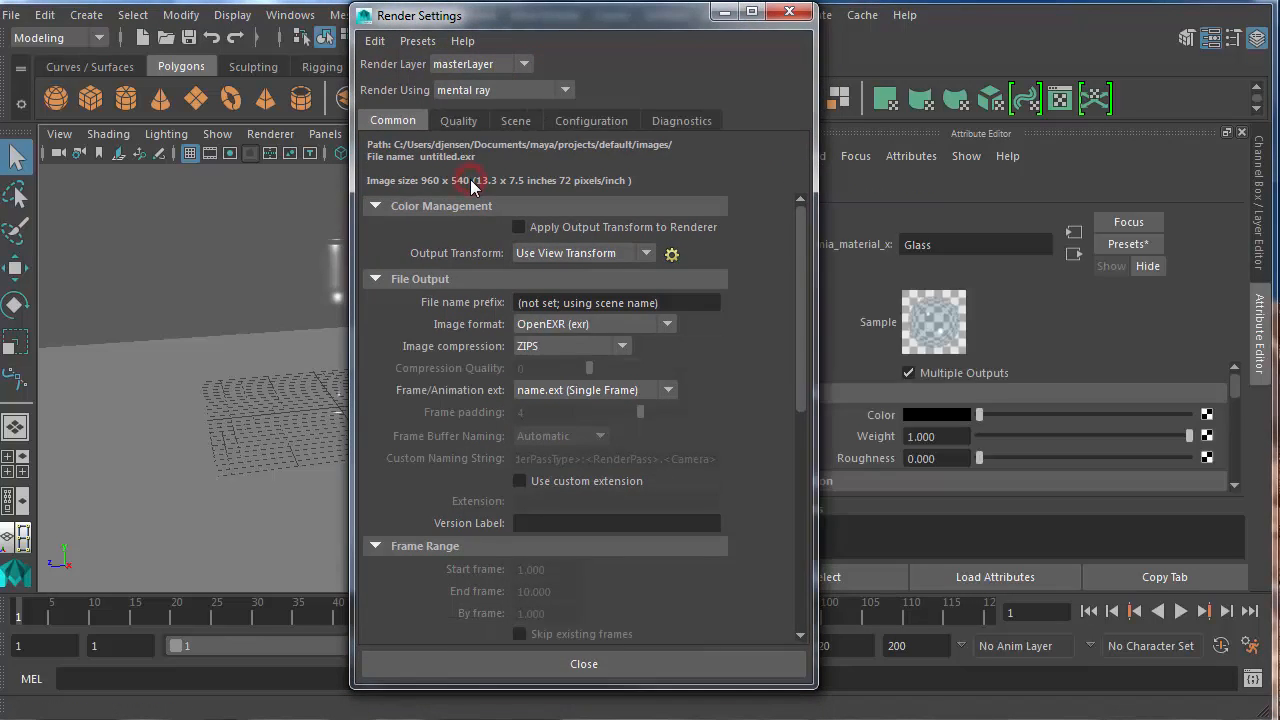
click(589, 334)
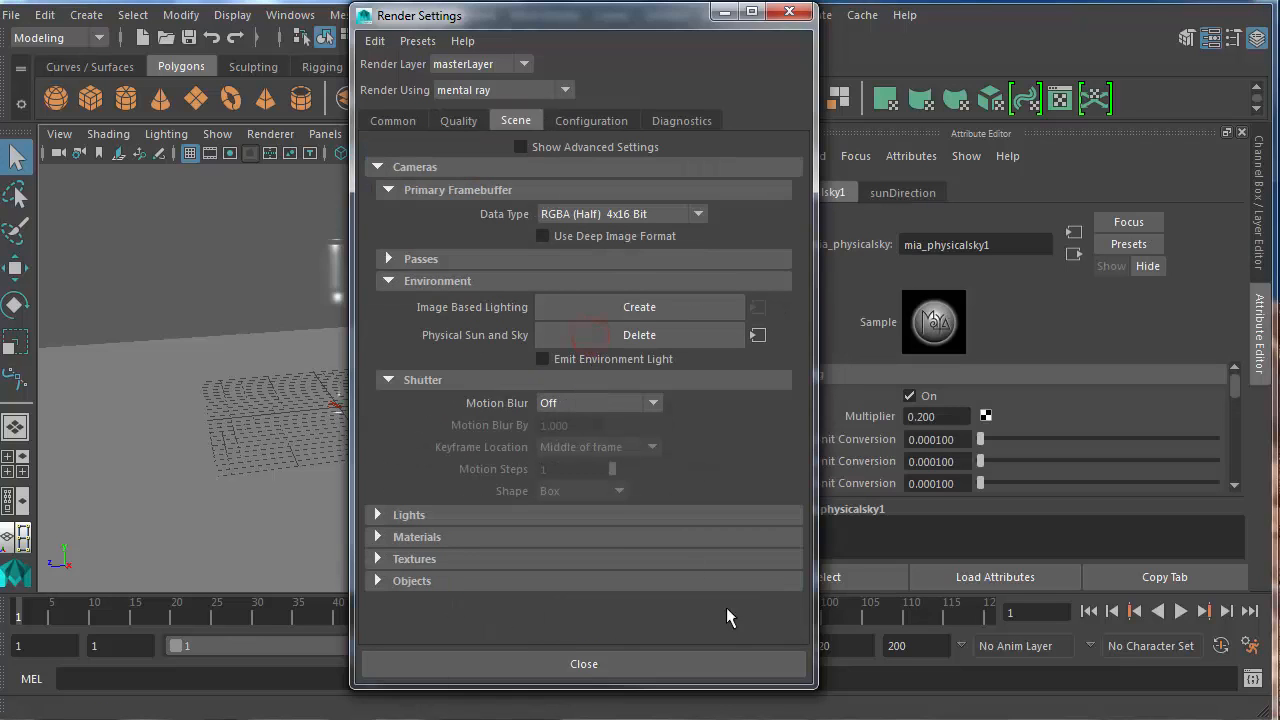
Step: Render the wine glass and its shadow on the floor plane with mental ray from a higher three-quarter perspective angle
click(618, 660)
alt+drag(386, 353, 460, 349)
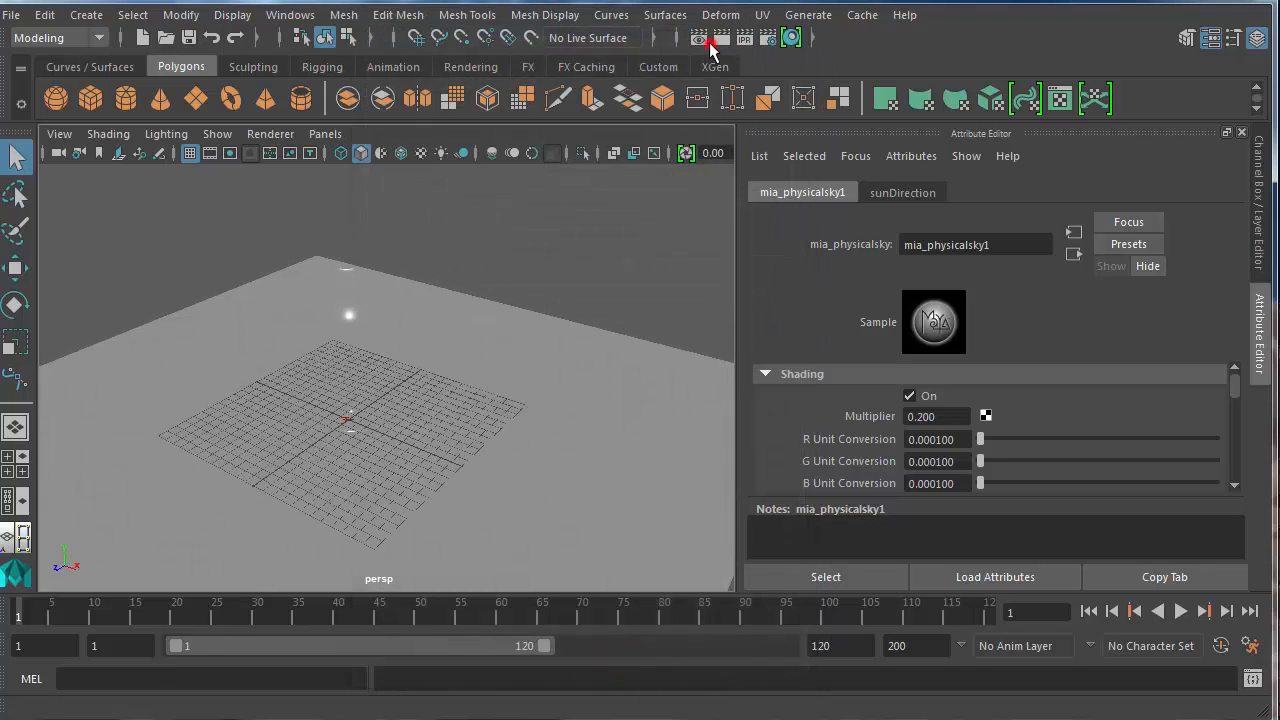
click(722, 38)
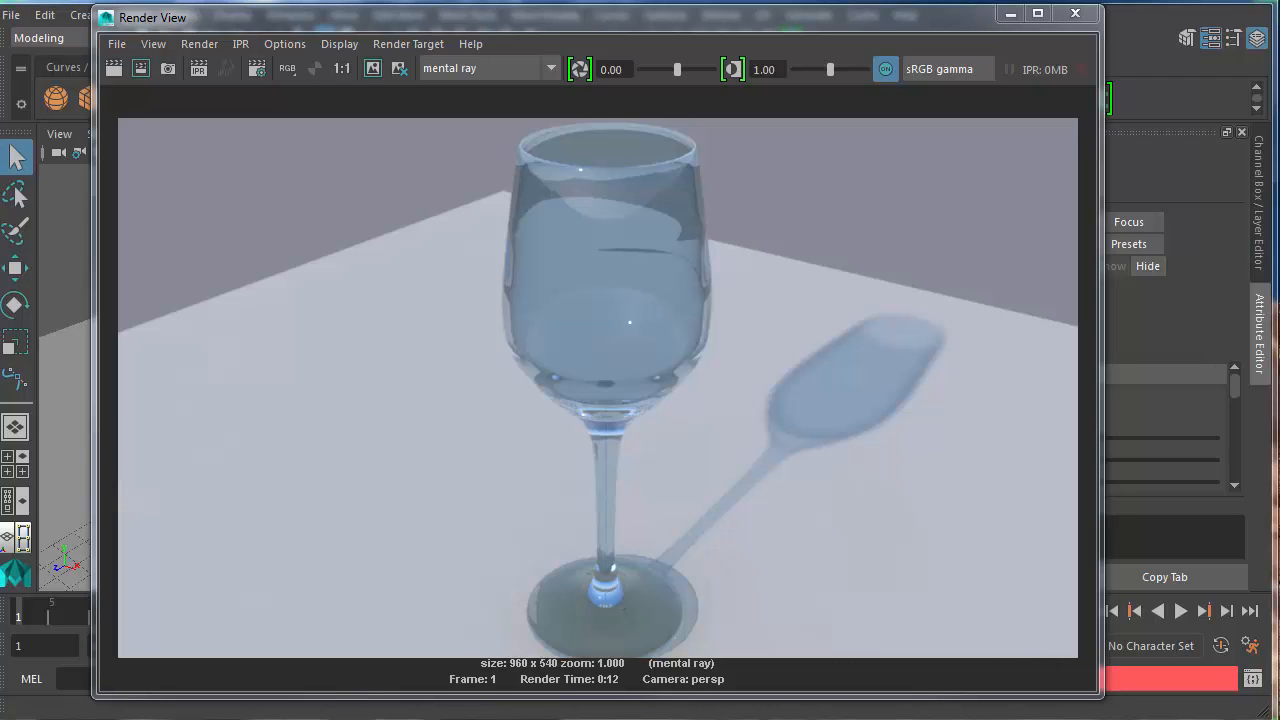
click(1075, 14)
Step: Move the wine glass along the negative Z axis from the origin to about the edge of the grid
alt+drag(314, 401, 229, 395)
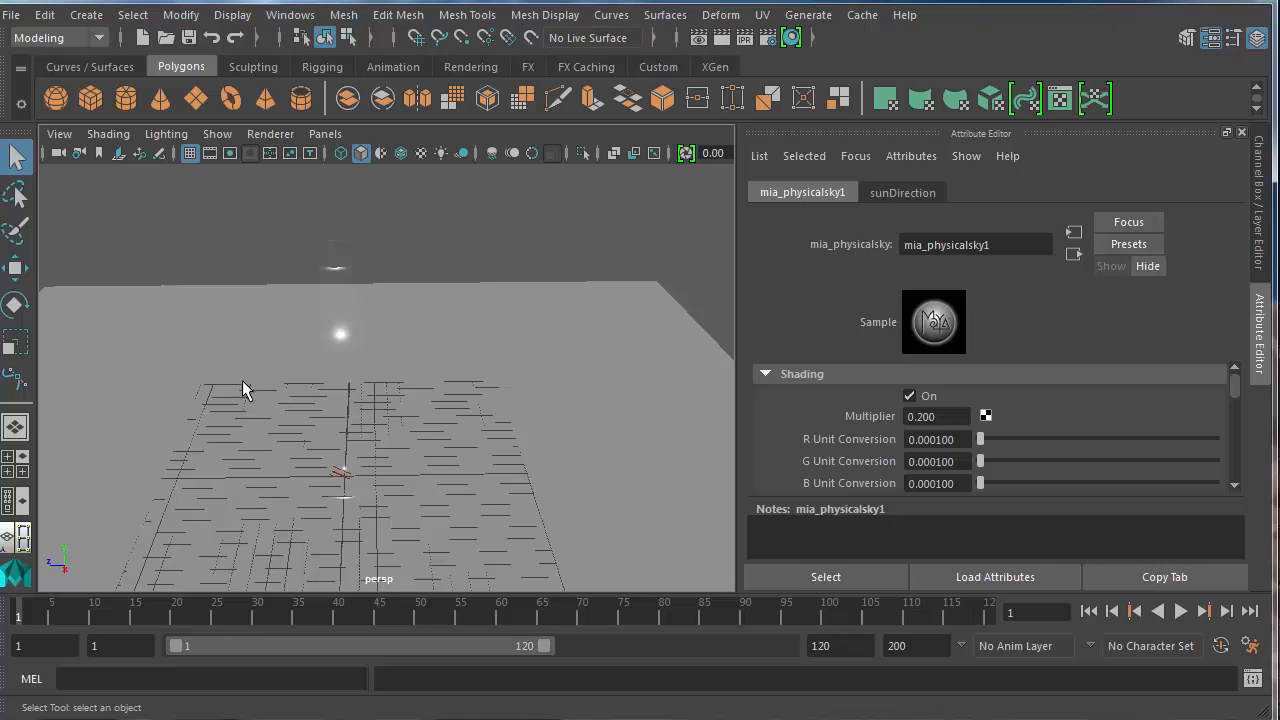
click(343, 331)
key(w)
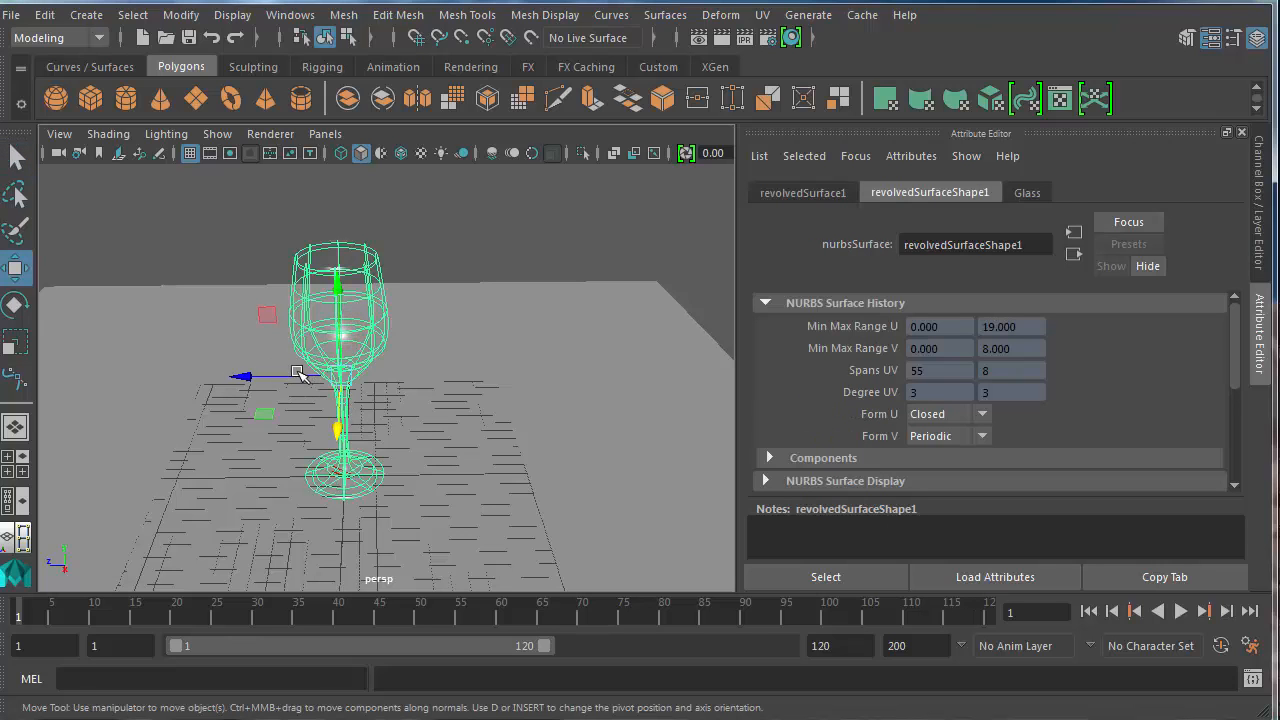
drag(296, 372, 478, 372)
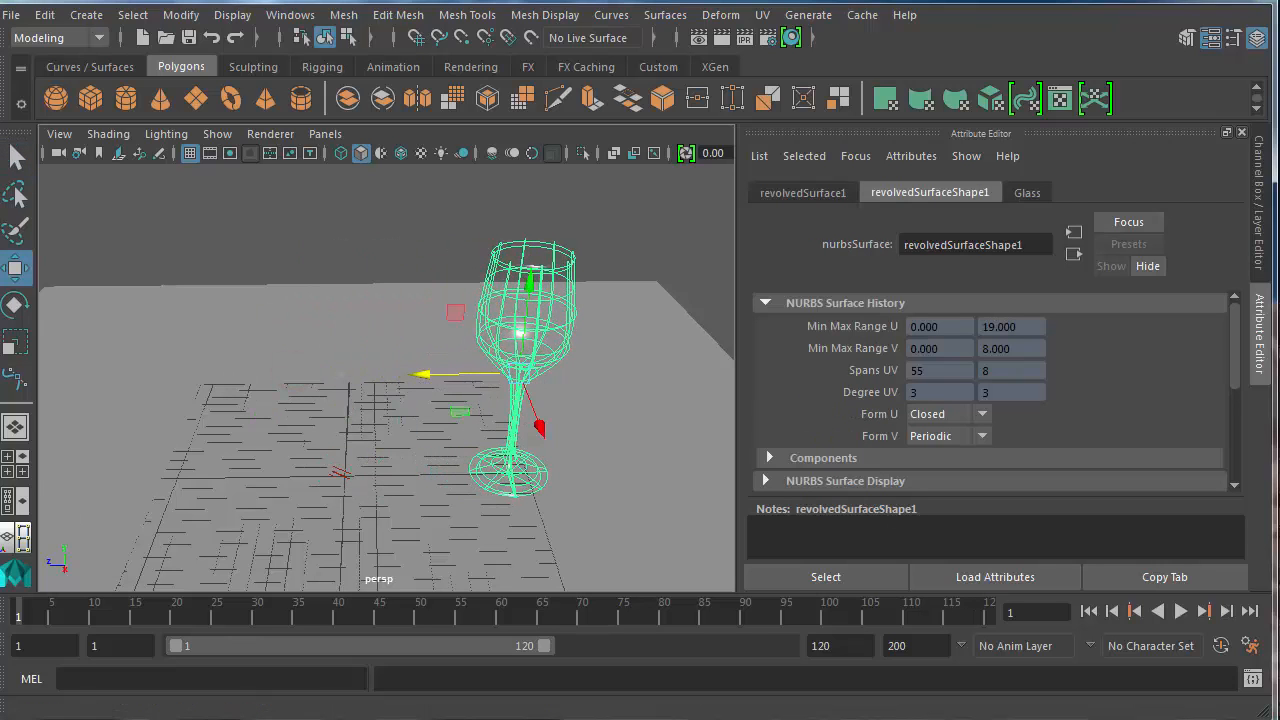
Step: Switch to the full front view and shift the wine glass along the positive X axis away from the origin
click(28, 458)
key(space)
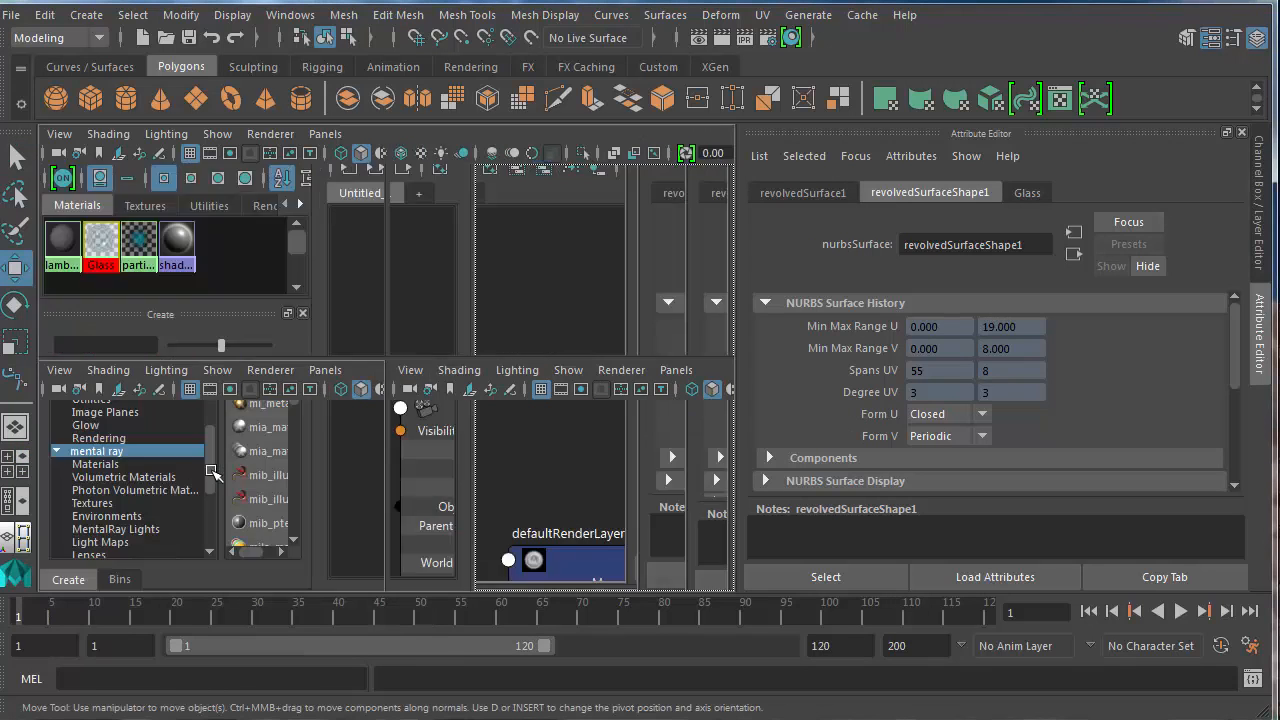
drag(397, 271, 552, 278)
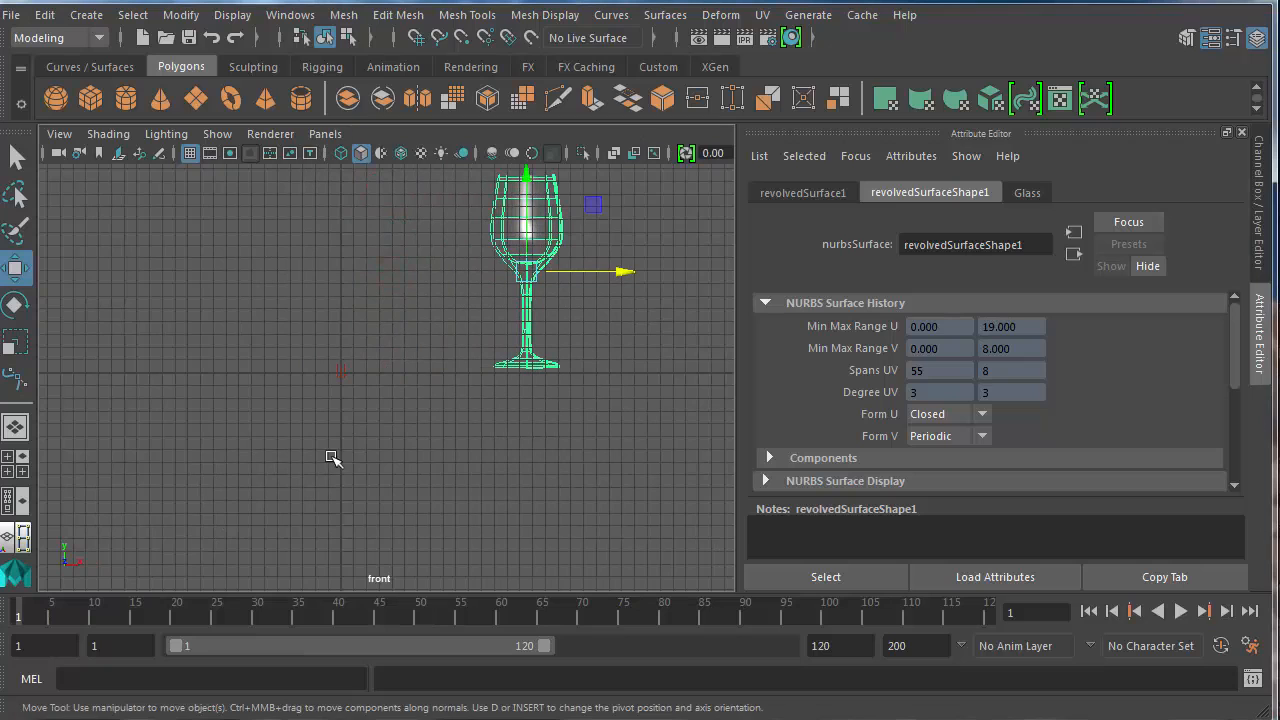
click(47, 135)
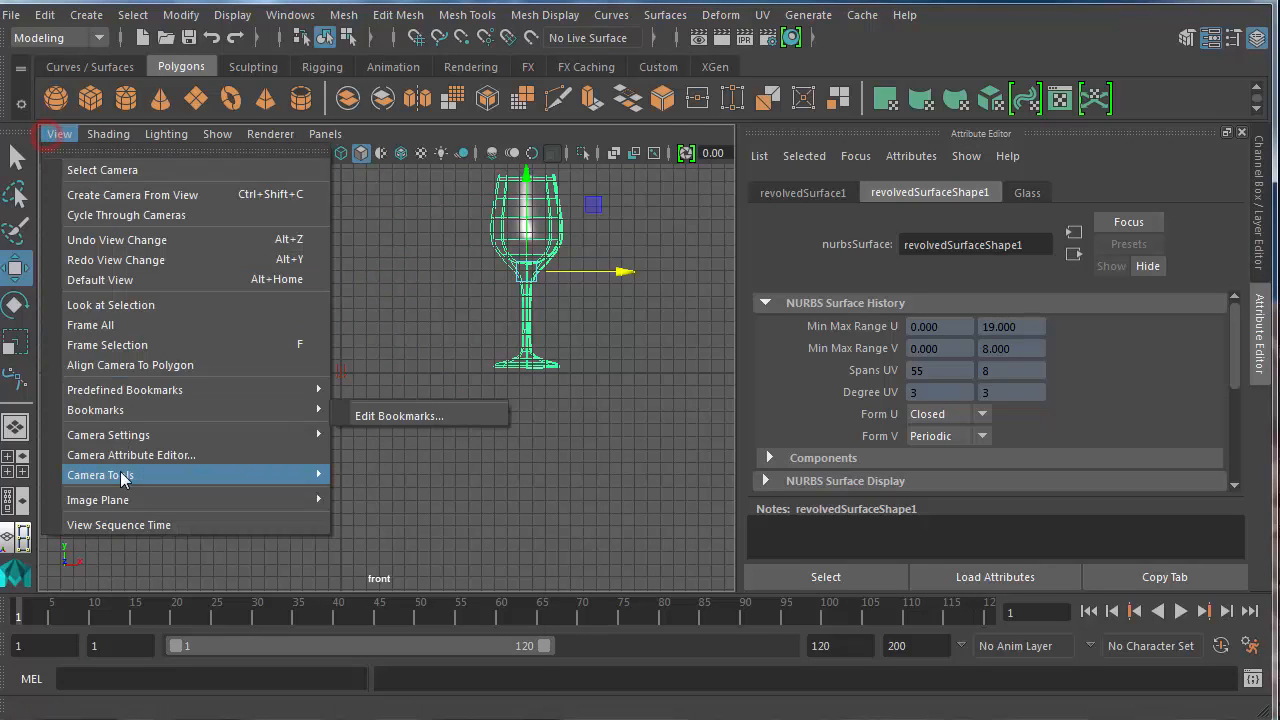
mouse_move(123, 476)
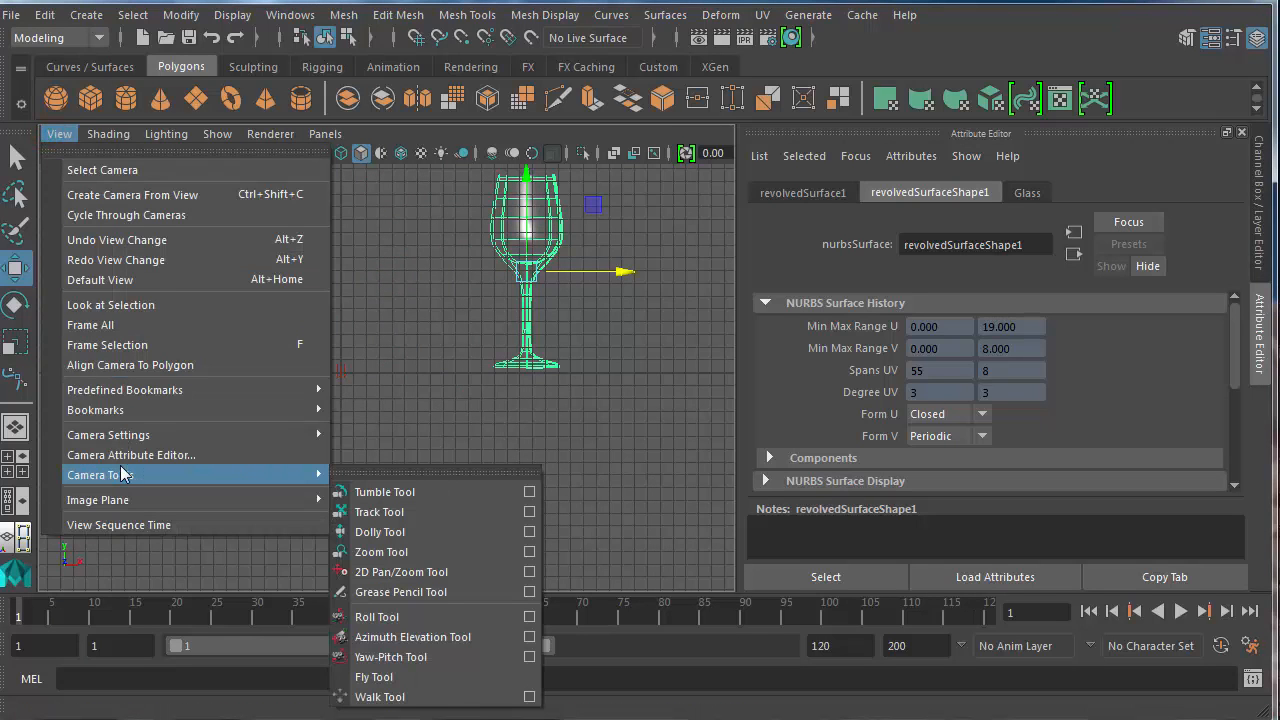
mouse_move(124, 500)
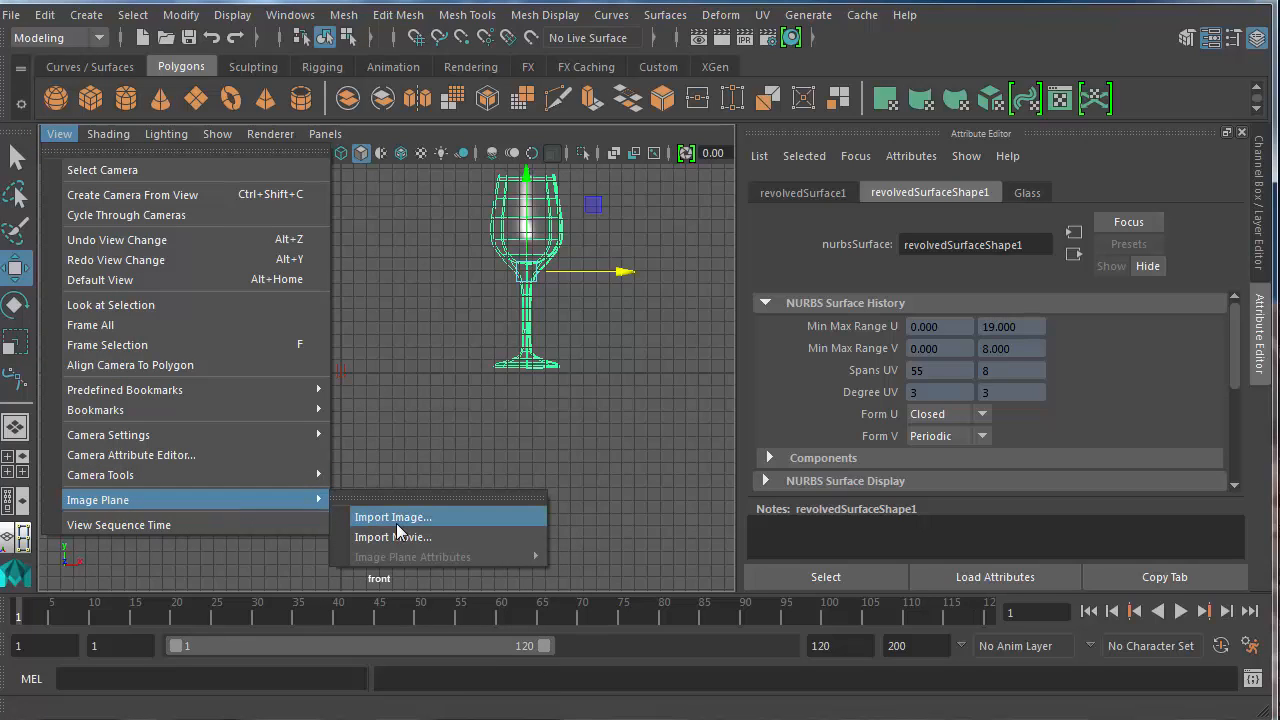
click(385, 413)
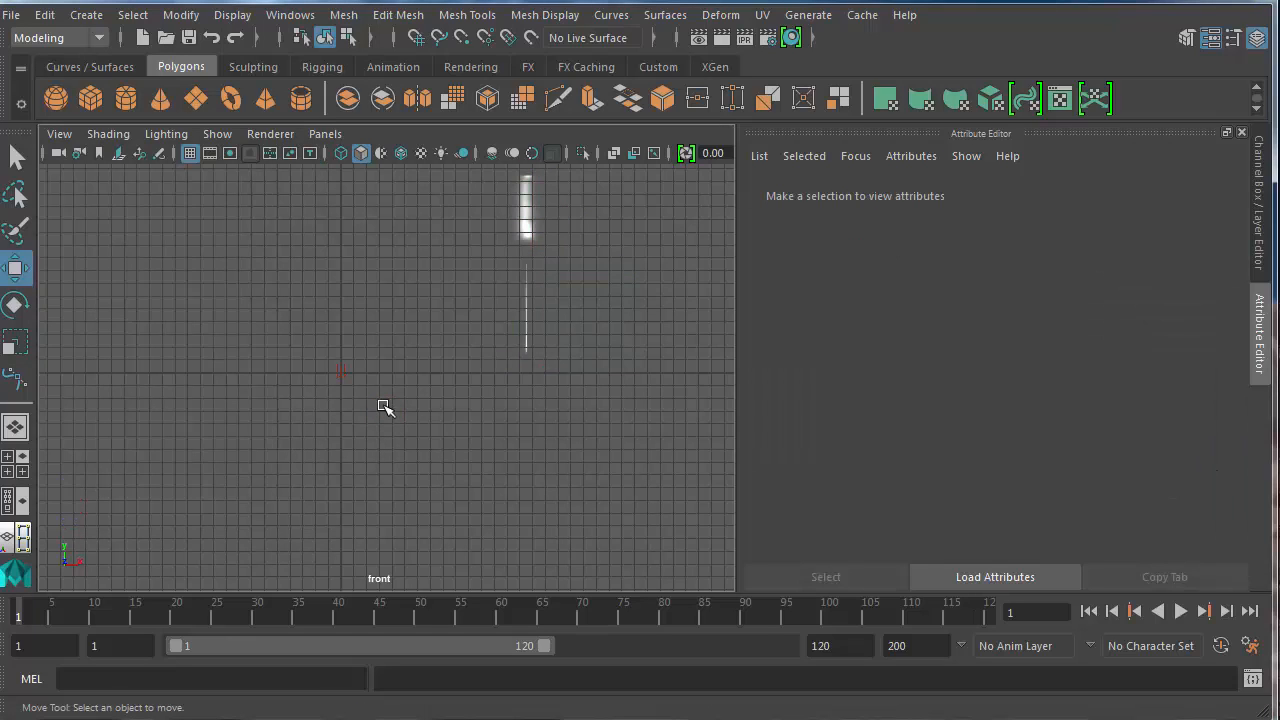
click(533, 226)
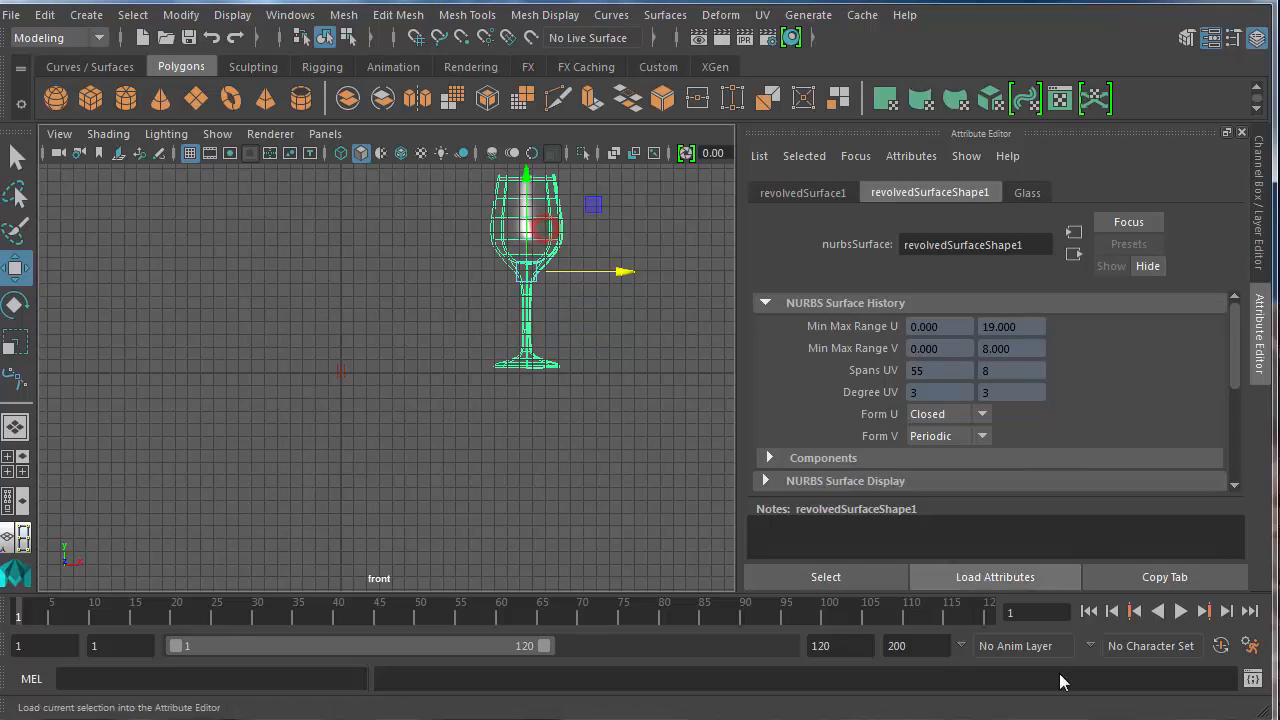